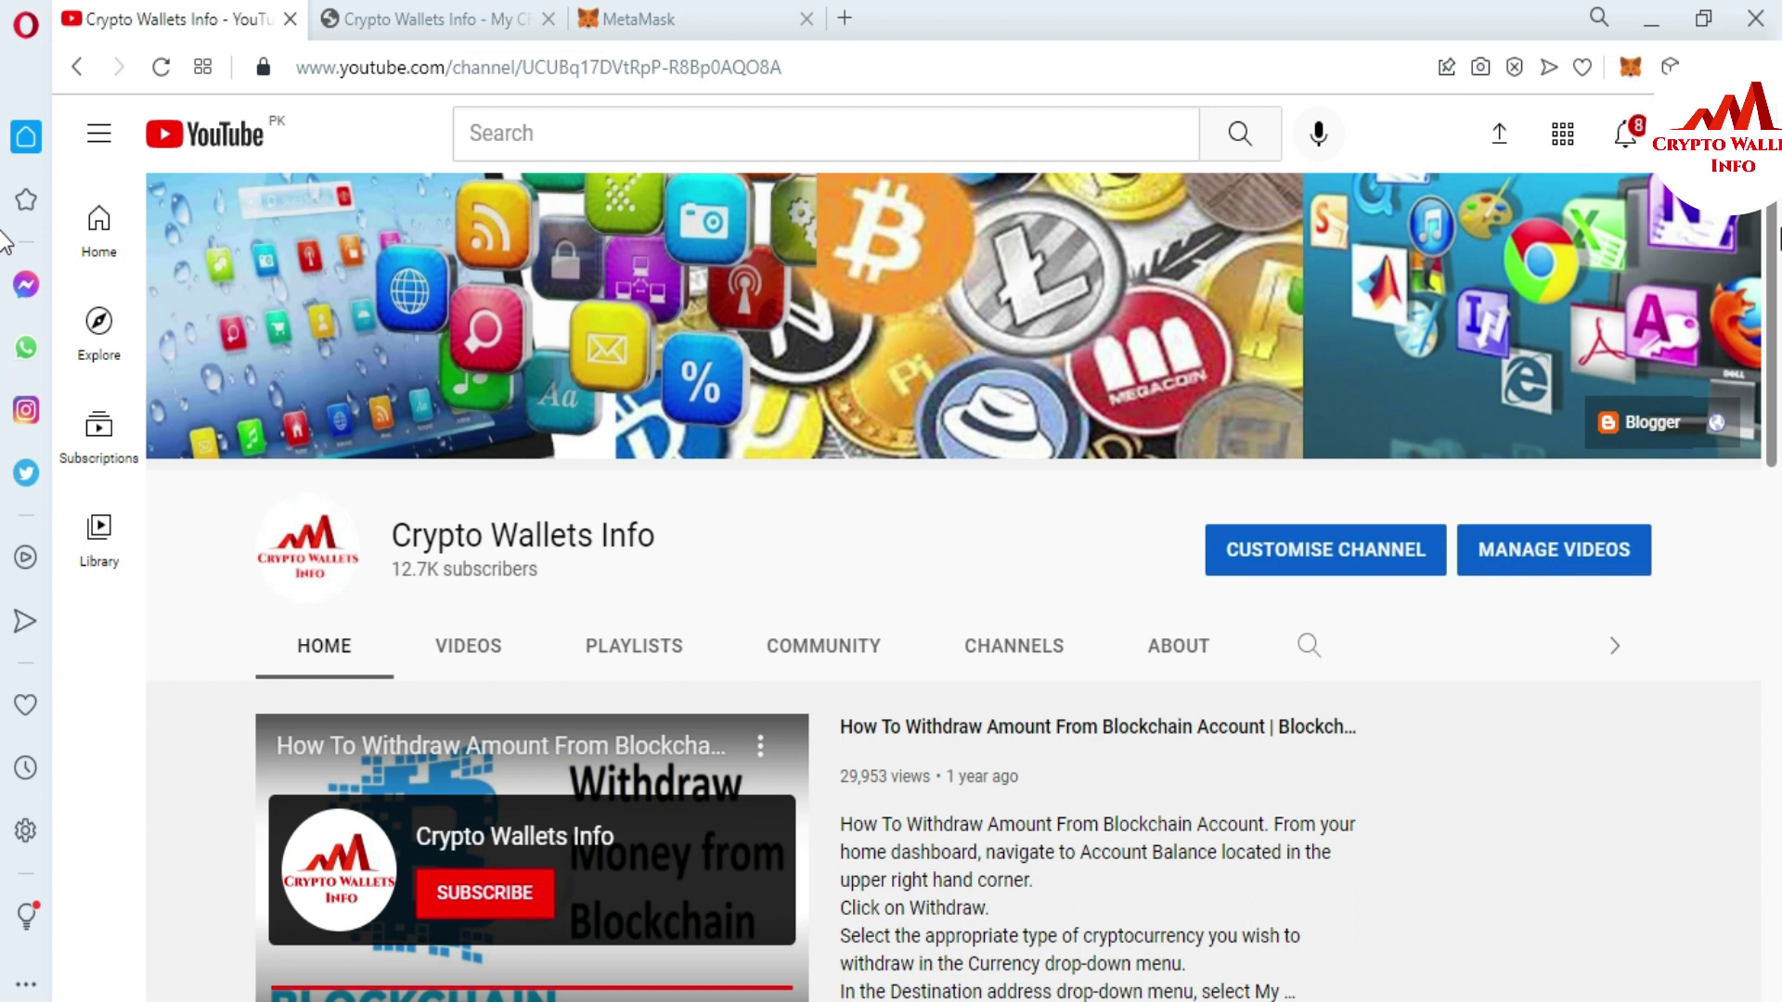
# - Switch to the MetaMask page and unlock the wallet by entering the account password
pyautogui.click(428, 19)
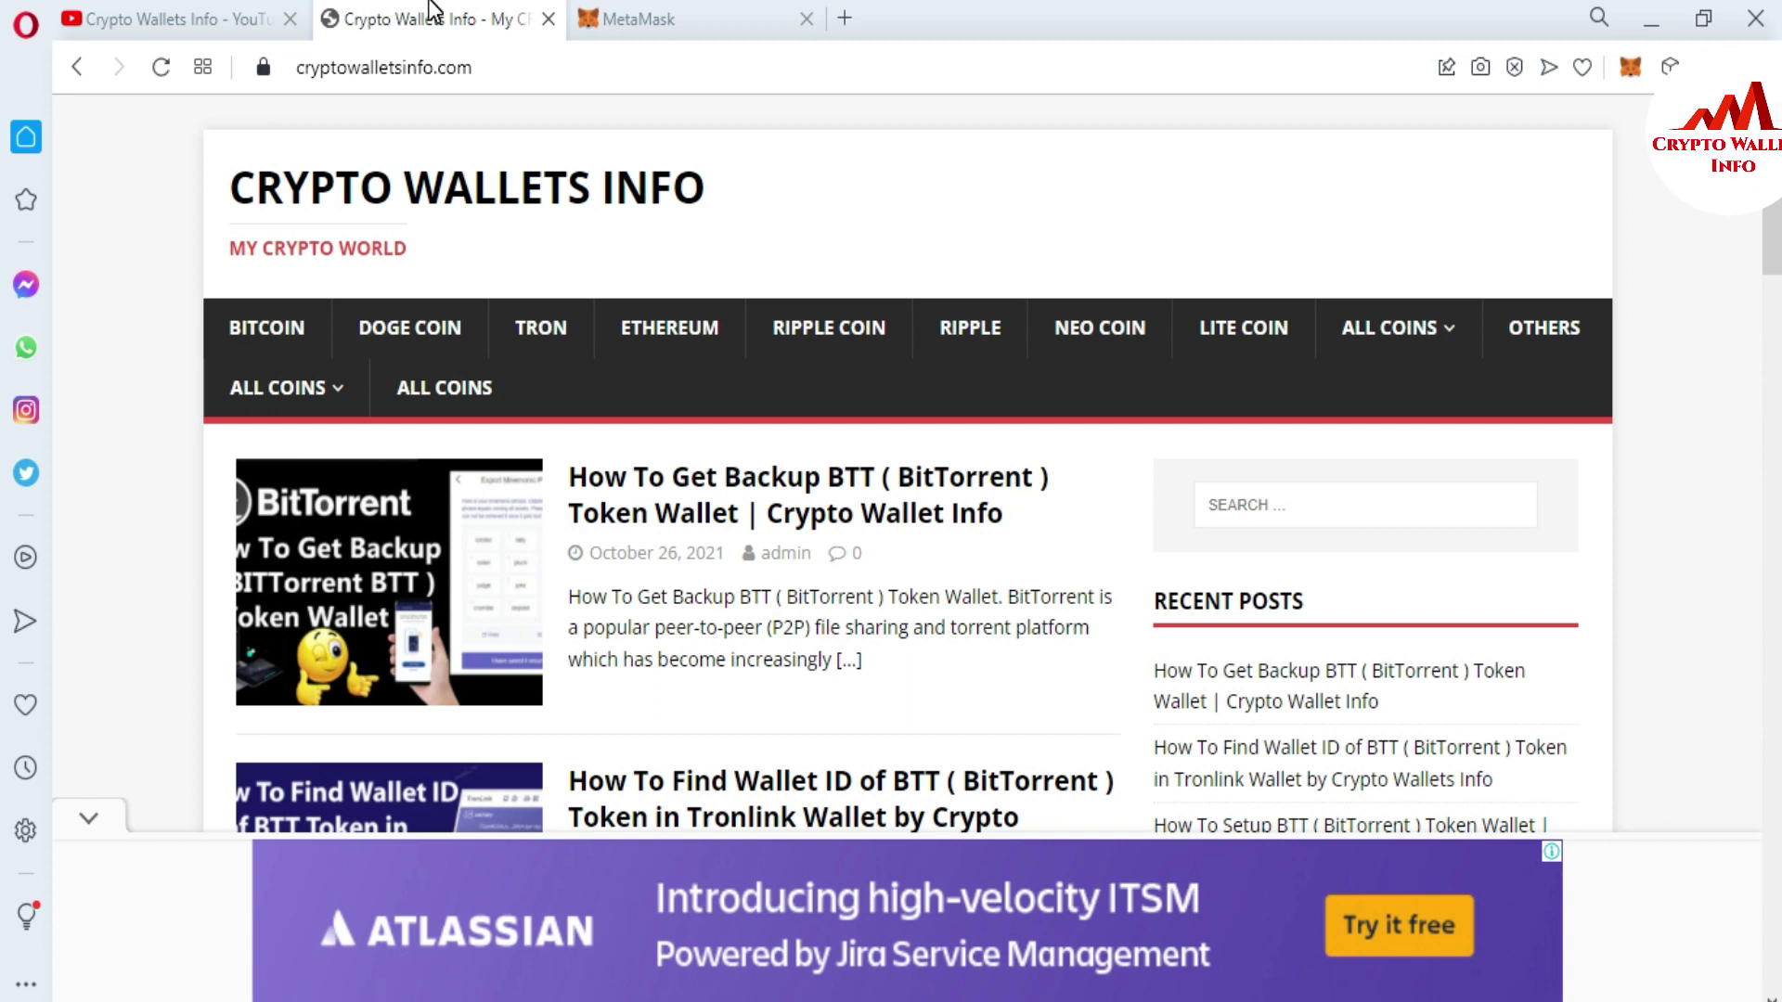
pyautogui.click(734, 12)
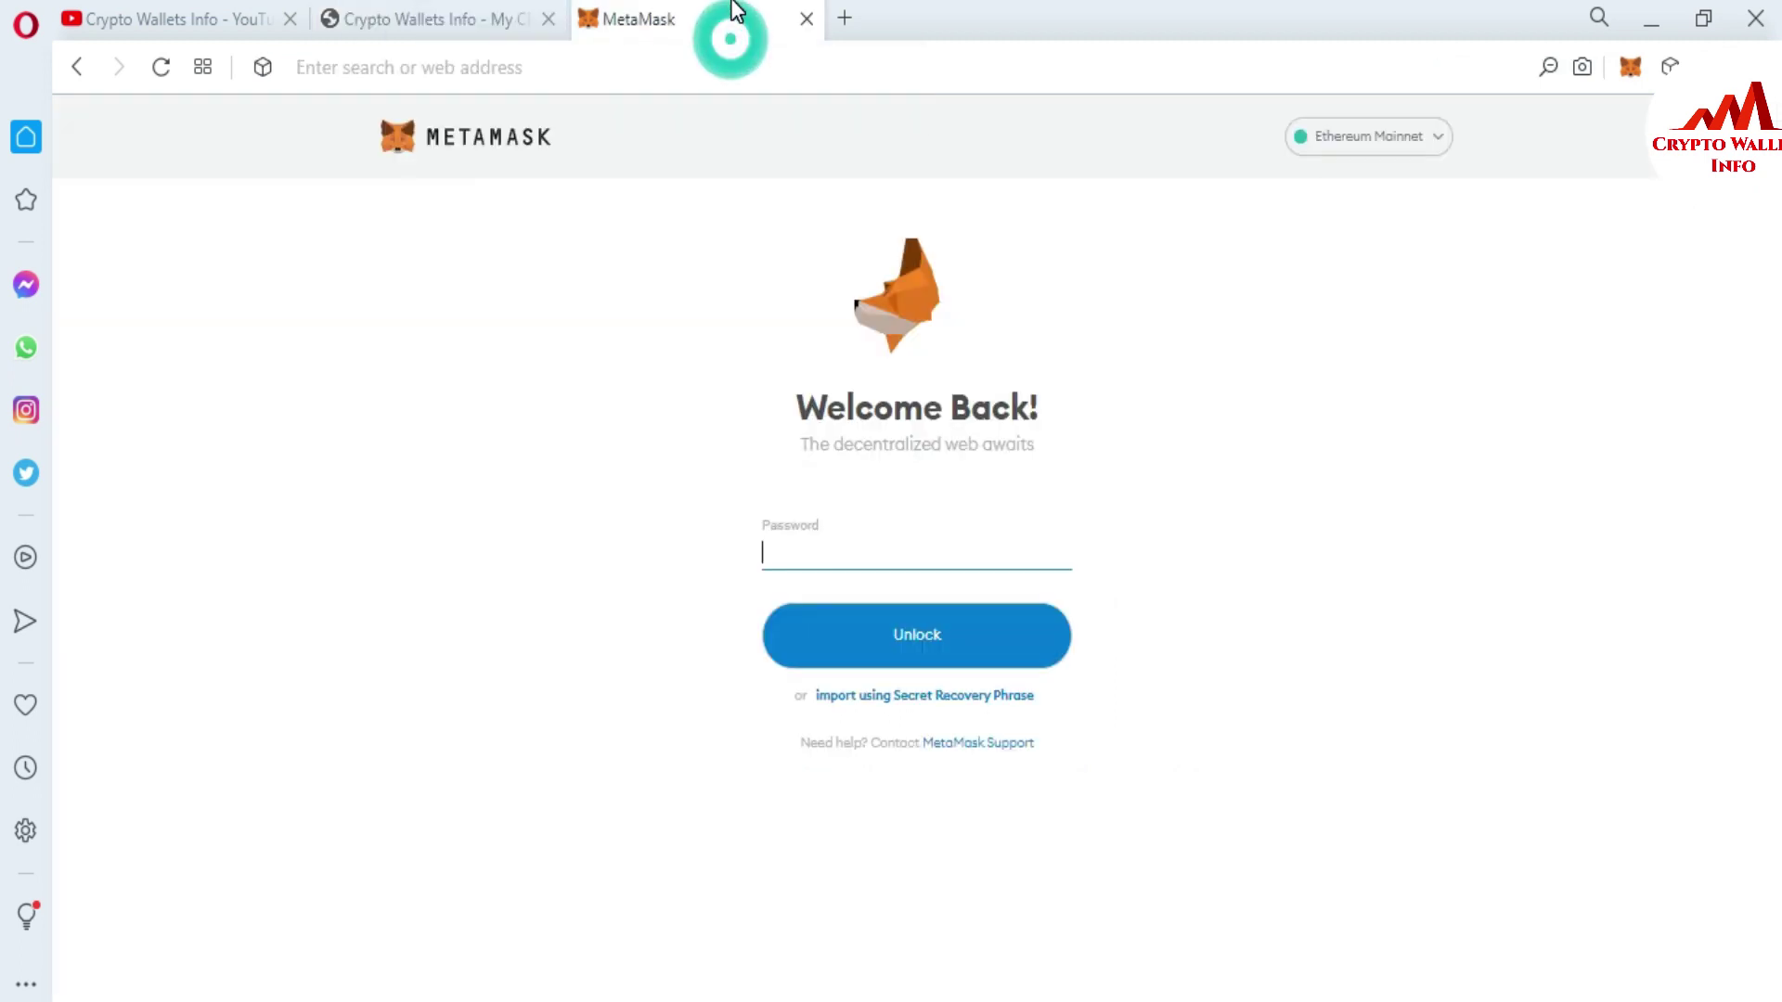
pyautogui.click(833, 557)
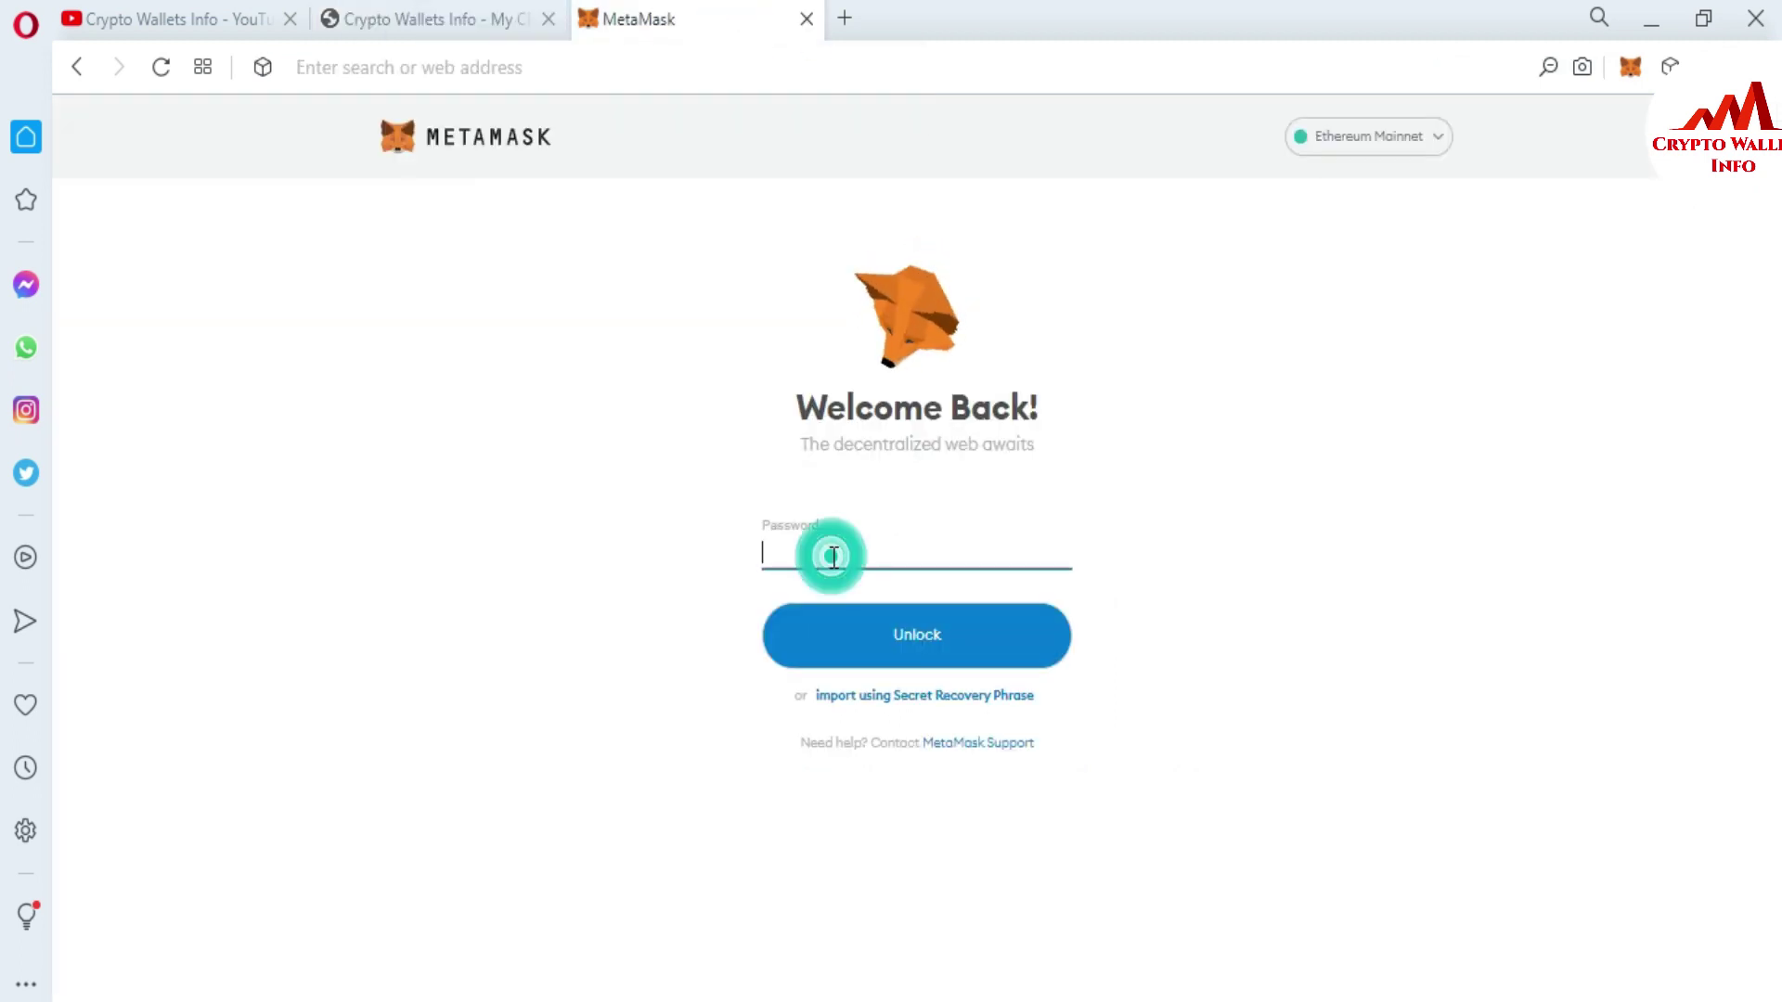
pyautogui.write('*******')
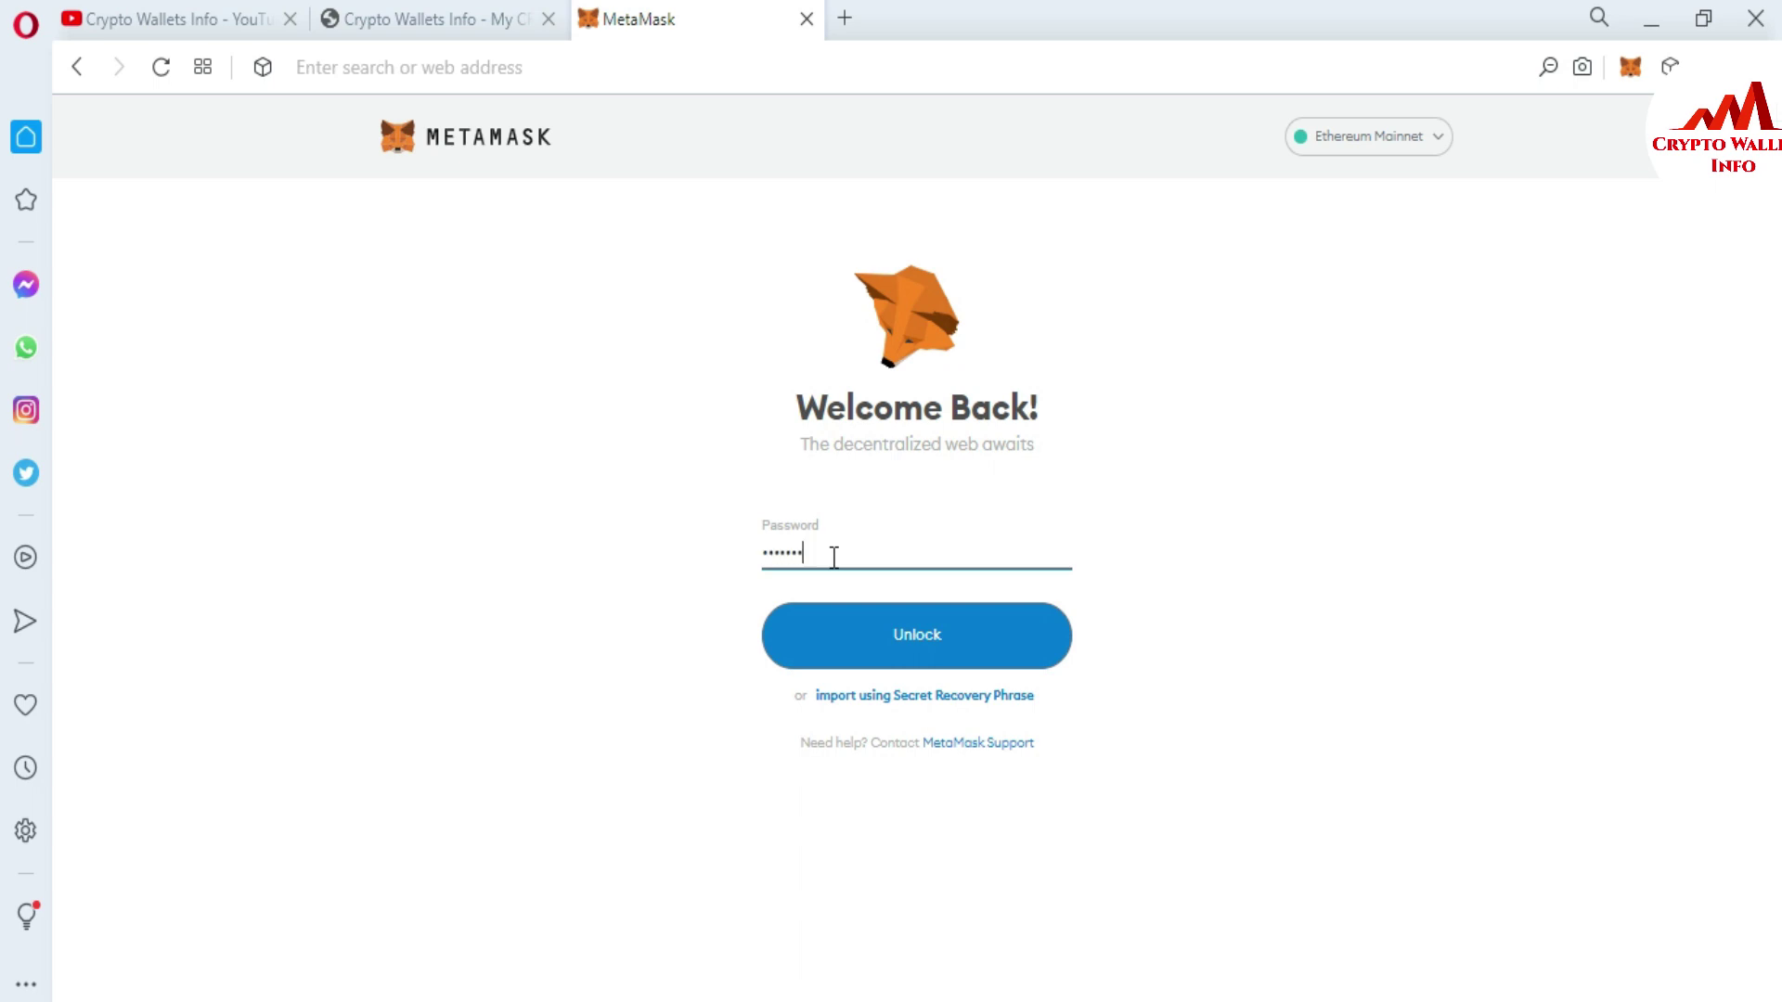
pyautogui.write('***********')
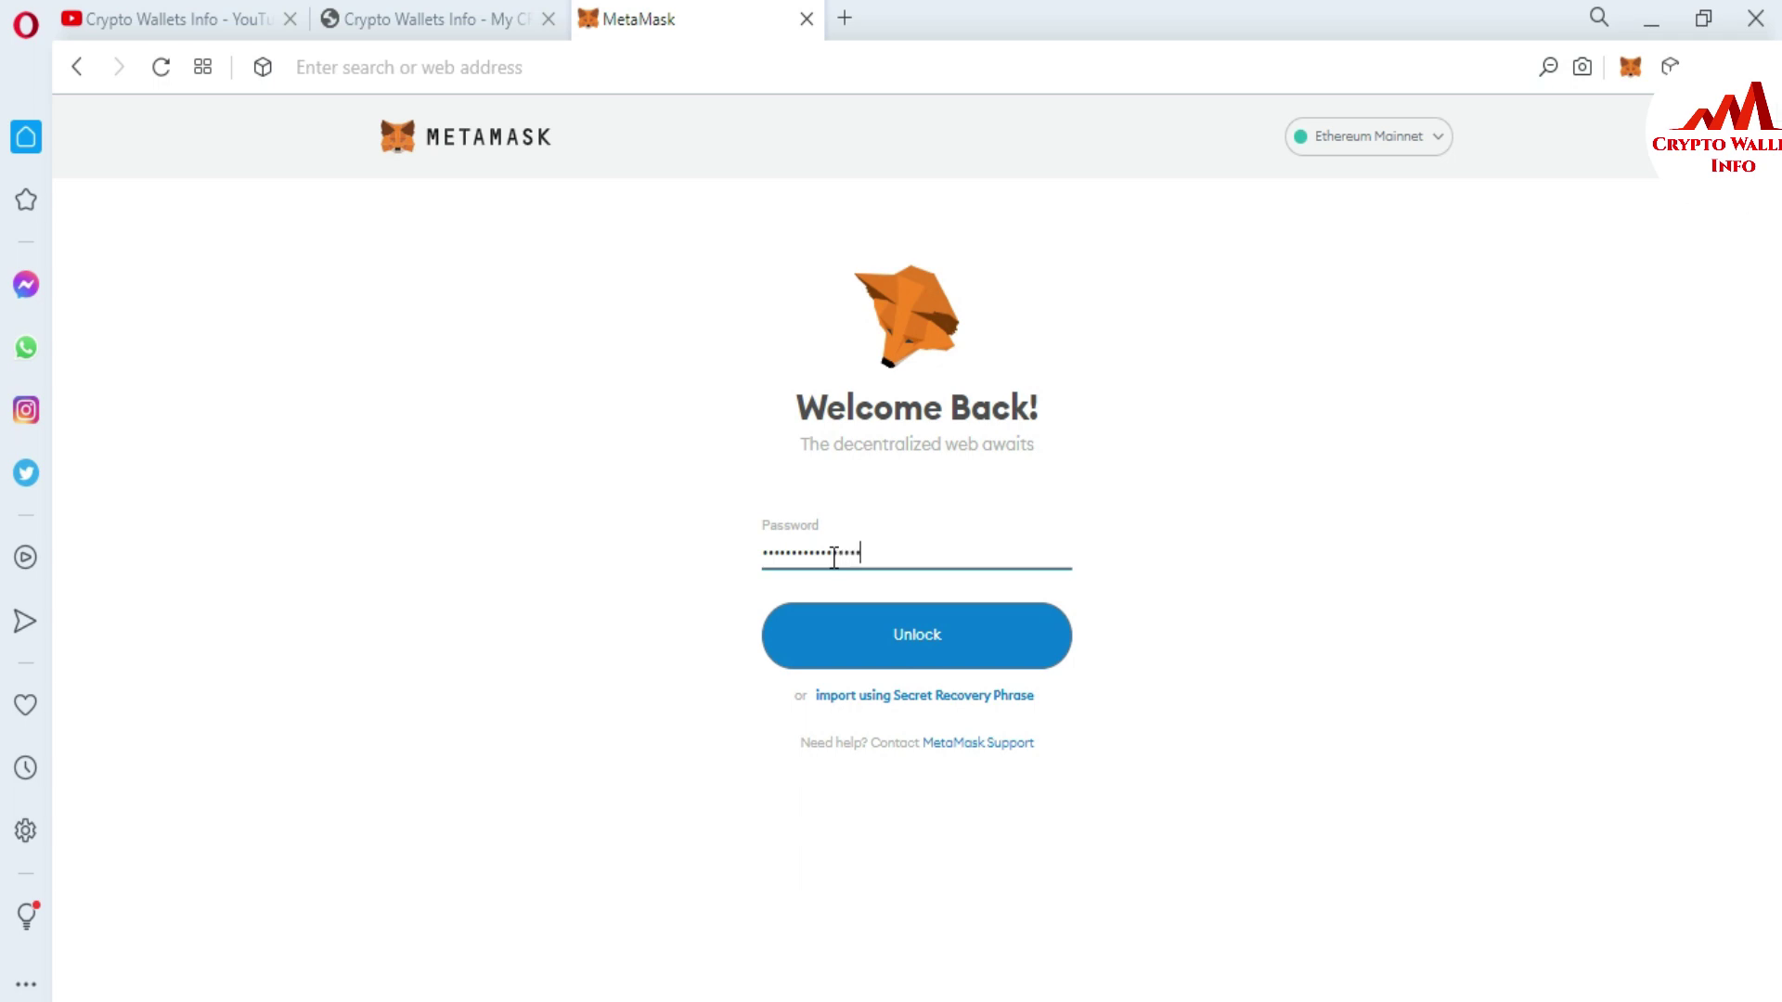
pyautogui.click(890, 631)
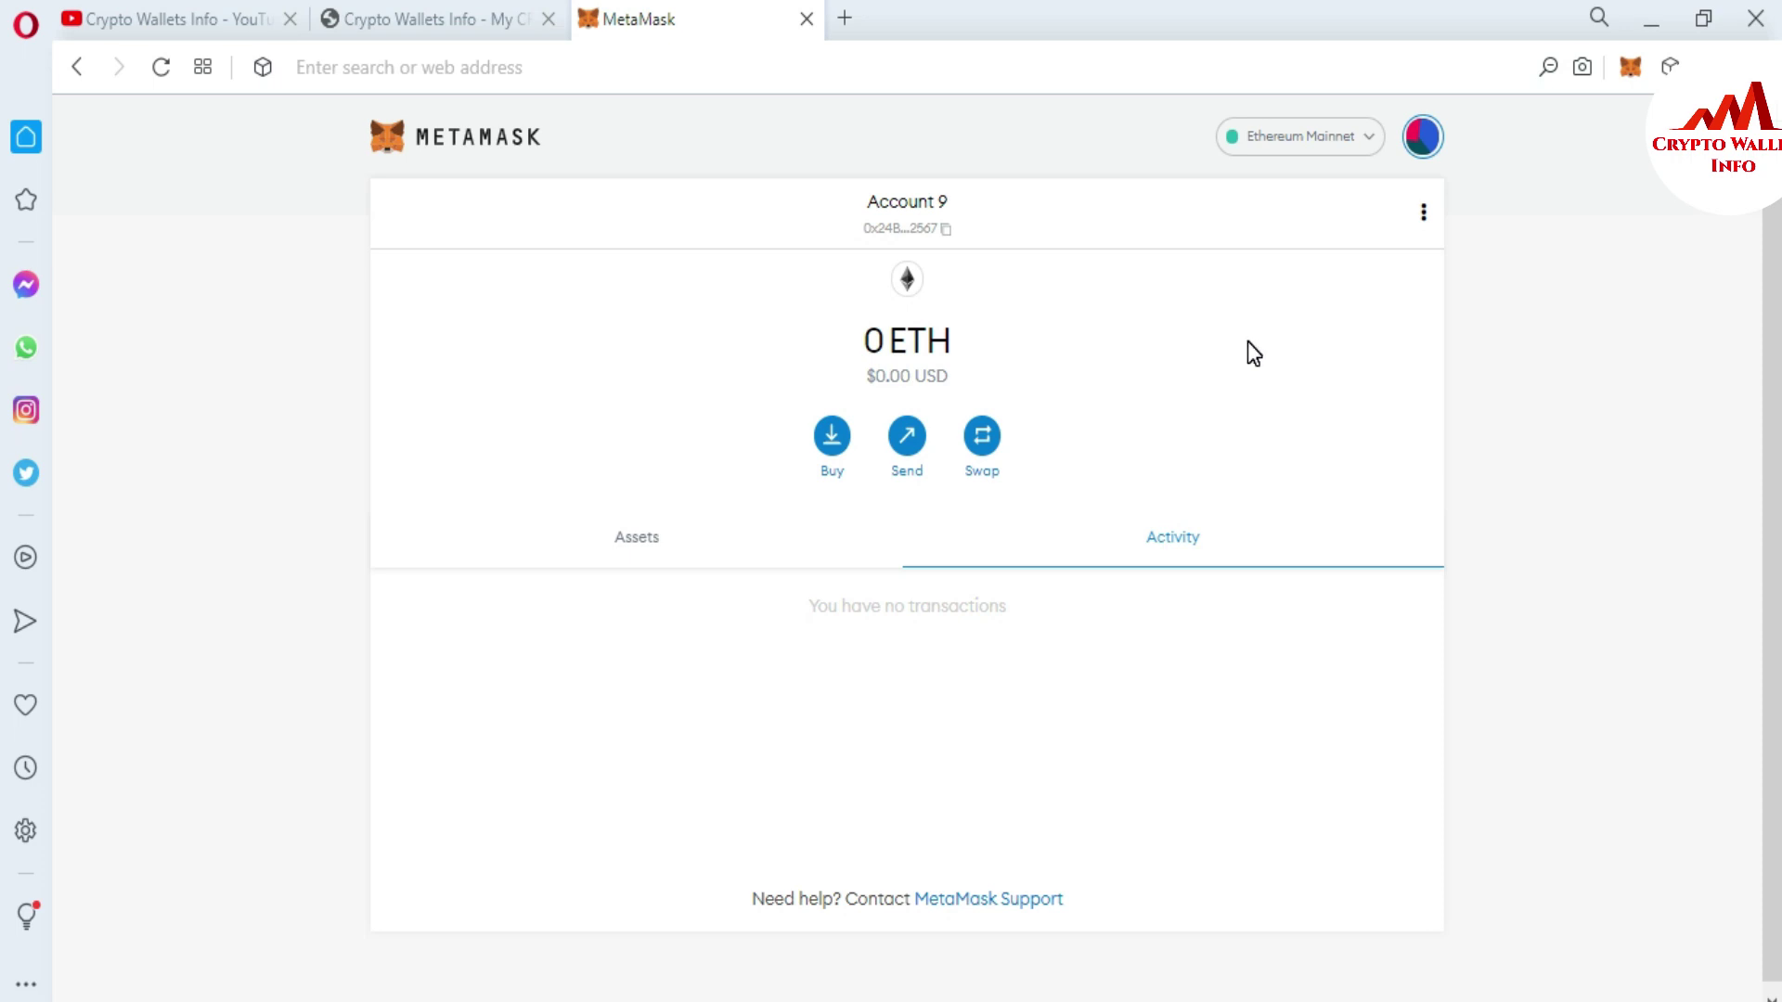
# - Switch the wallet to the imported Account 8 in the account list
pyautogui.click(1422, 136)
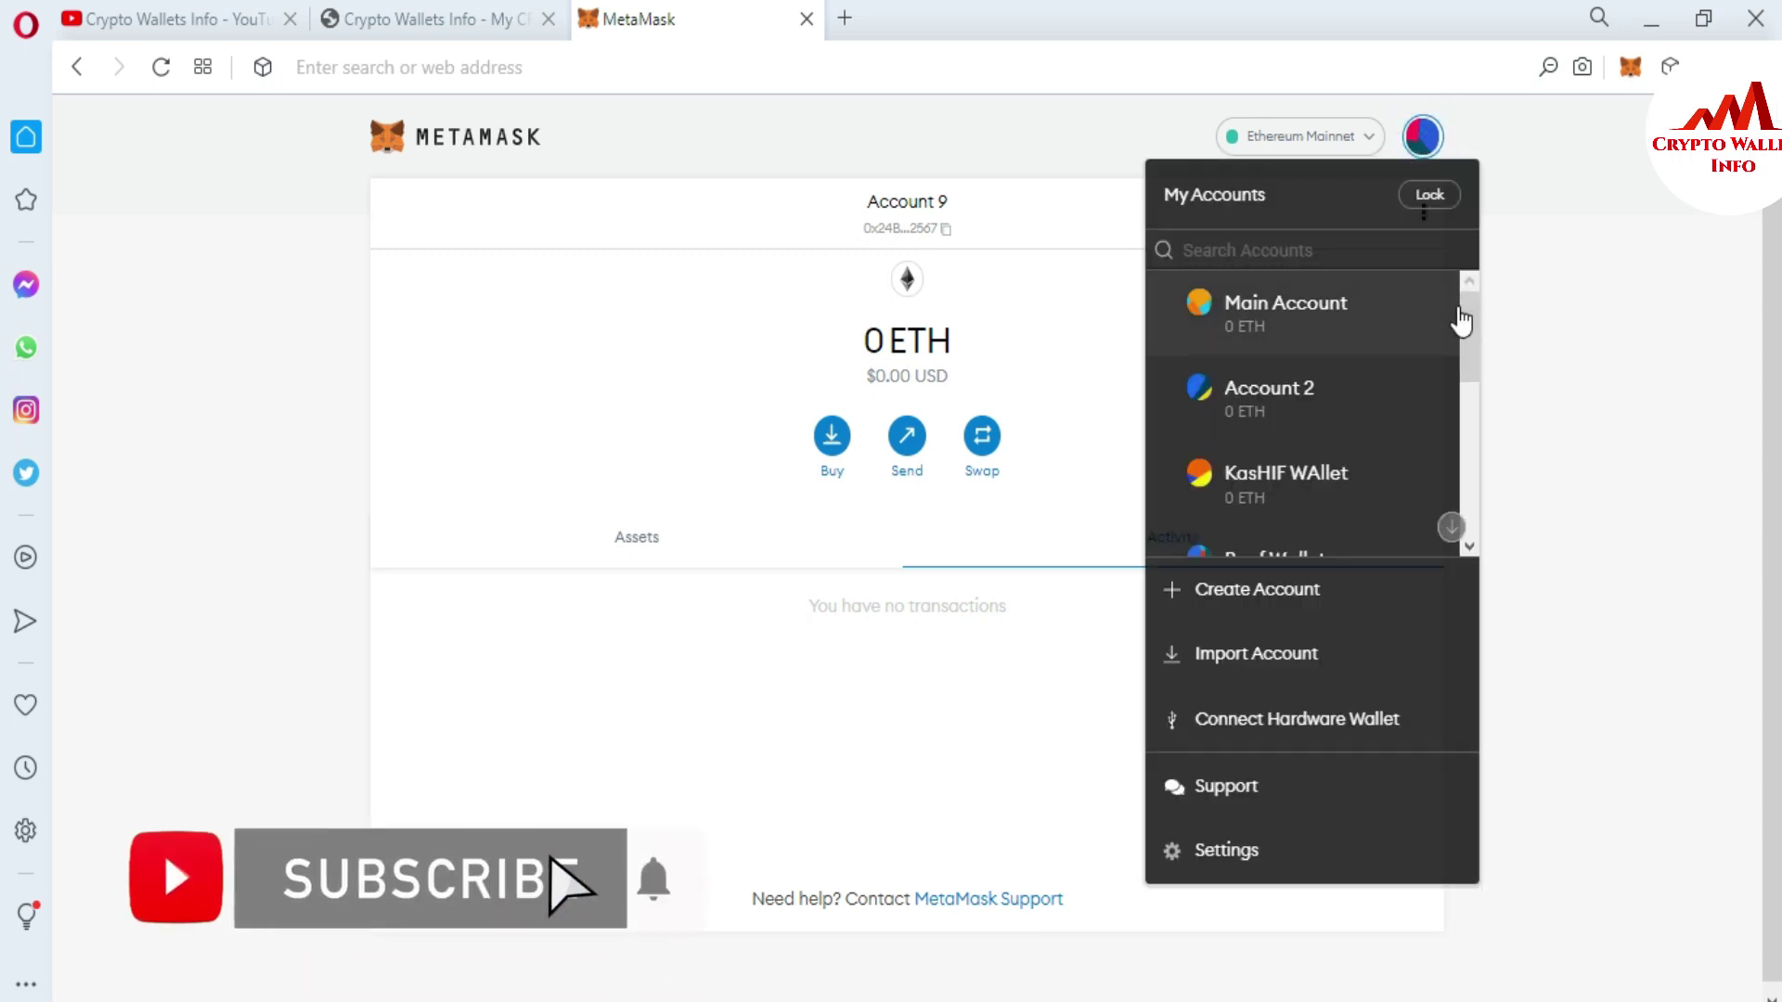
pyautogui.moveTo(1473, 307); pyautogui.dragTo(1482, 525)
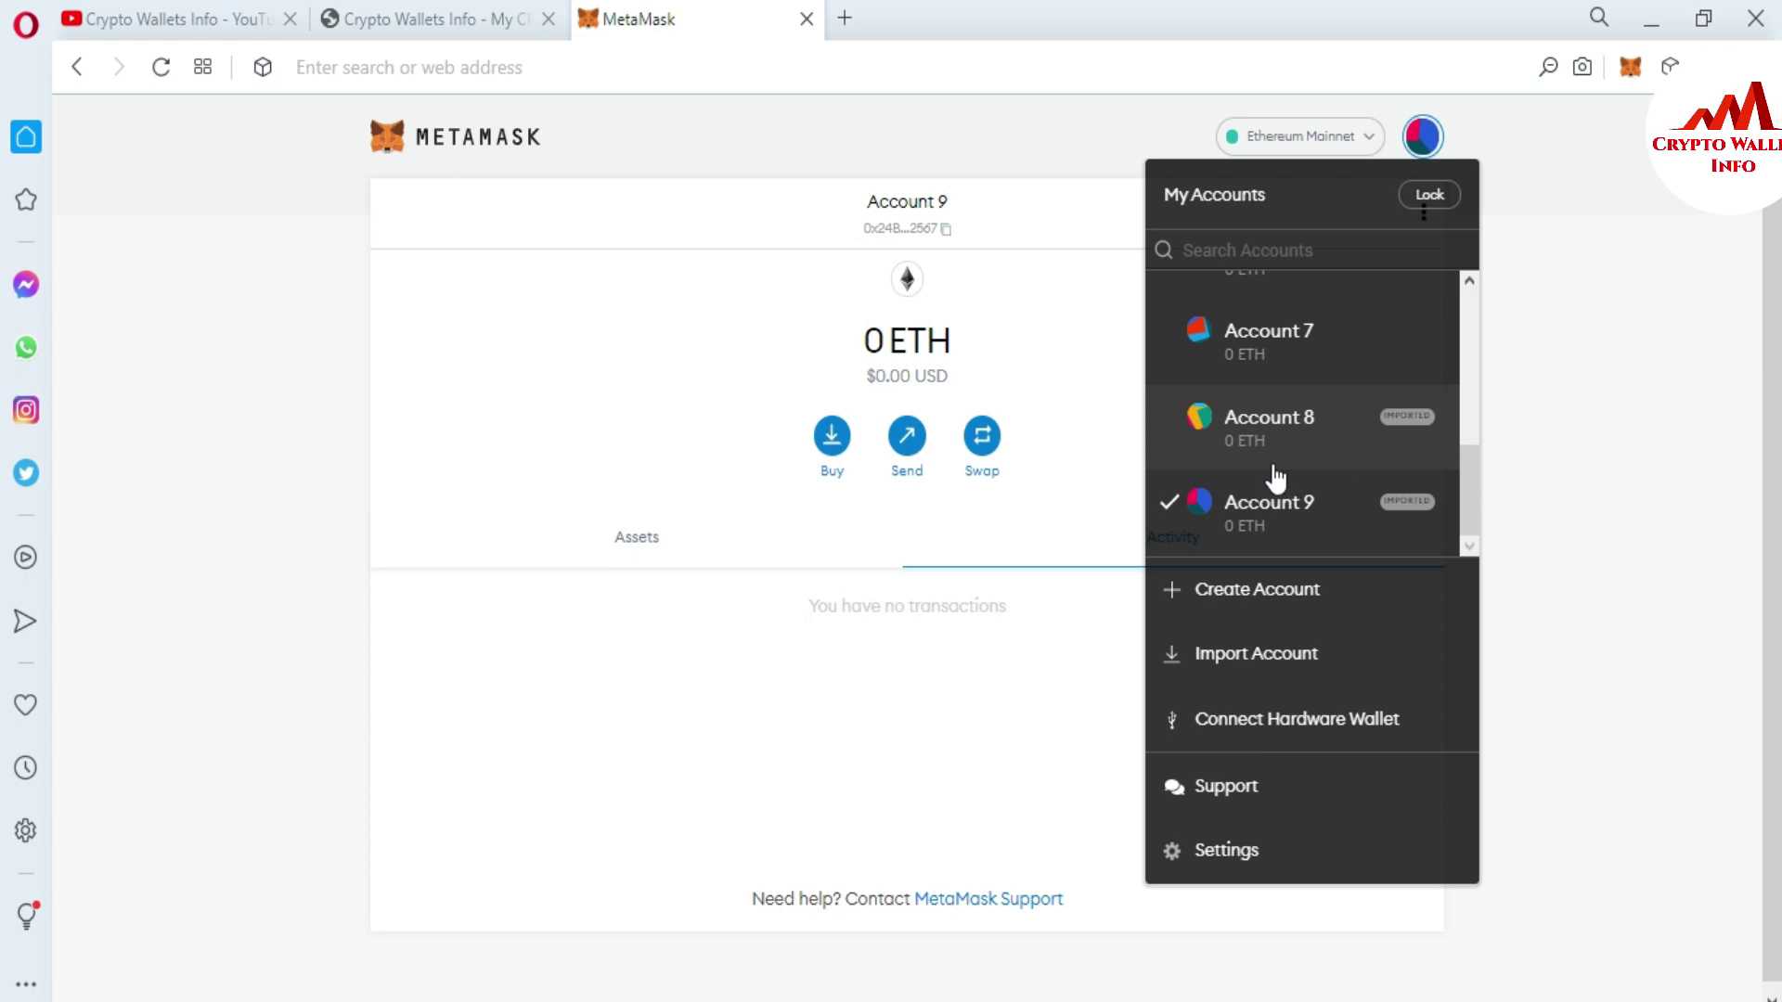
pyautogui.click(1322, 433)
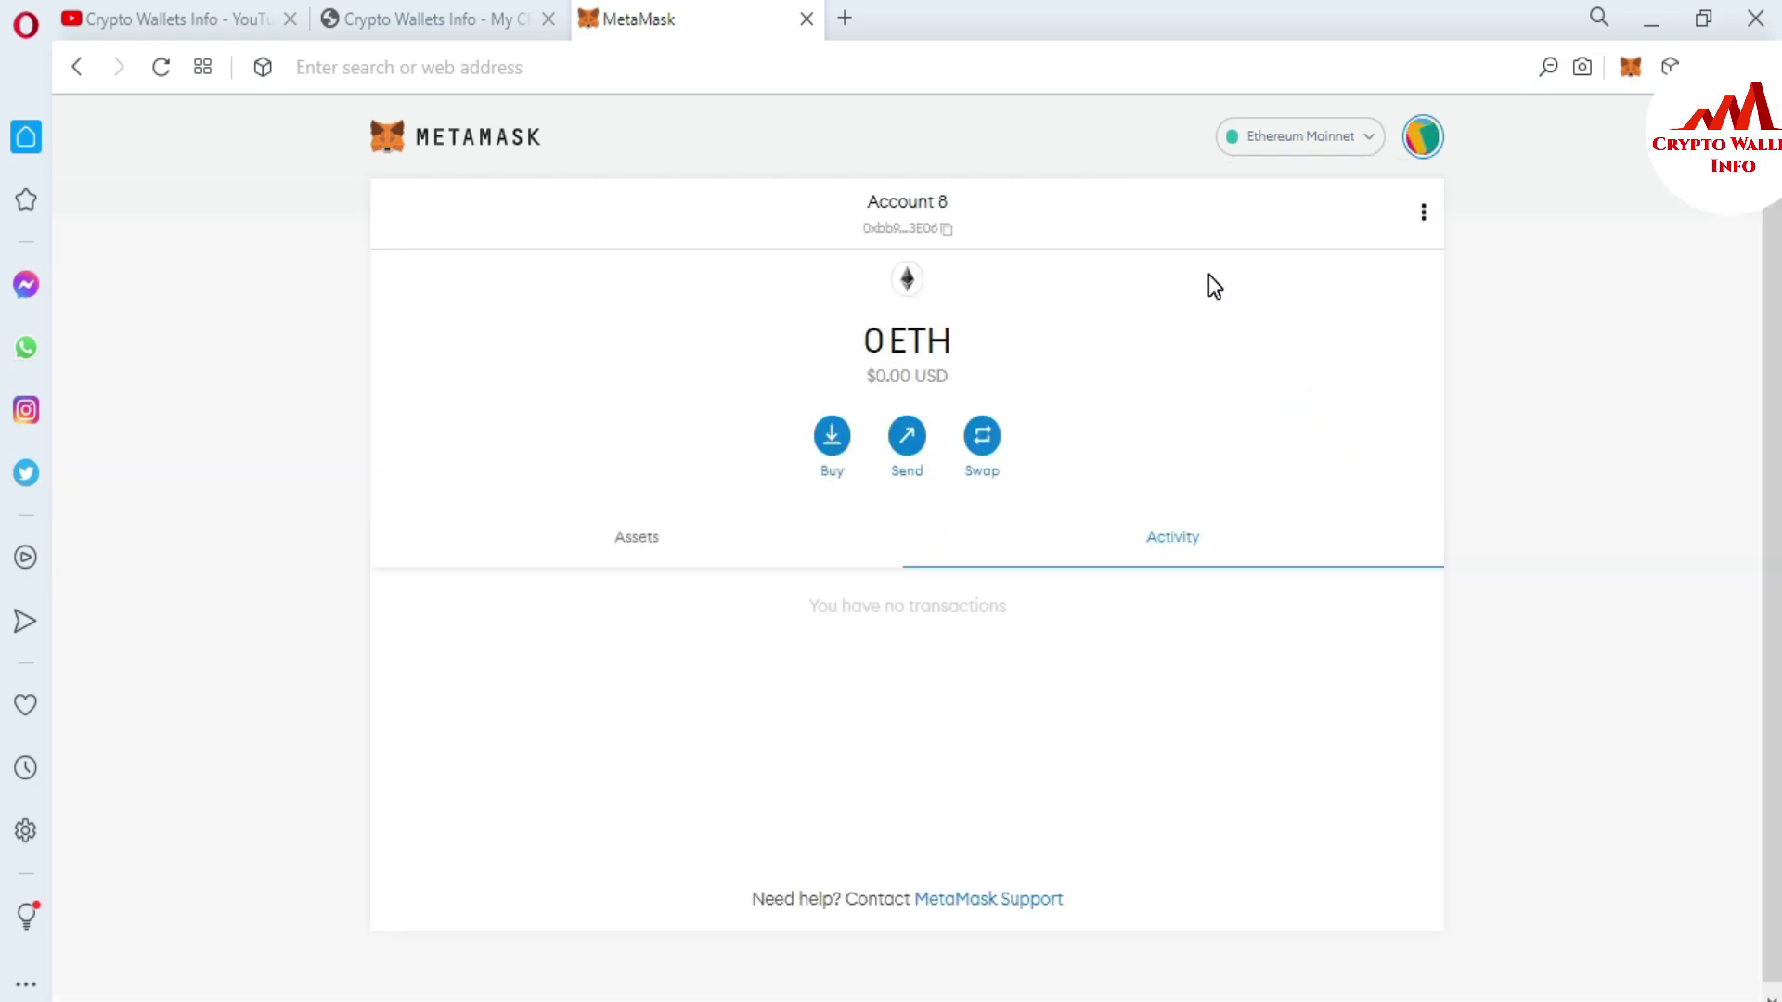
# - Reveal Account 8's private key from its account details by entering the MetaMask password, and copy the key
pyautogui.click(1425, 211)
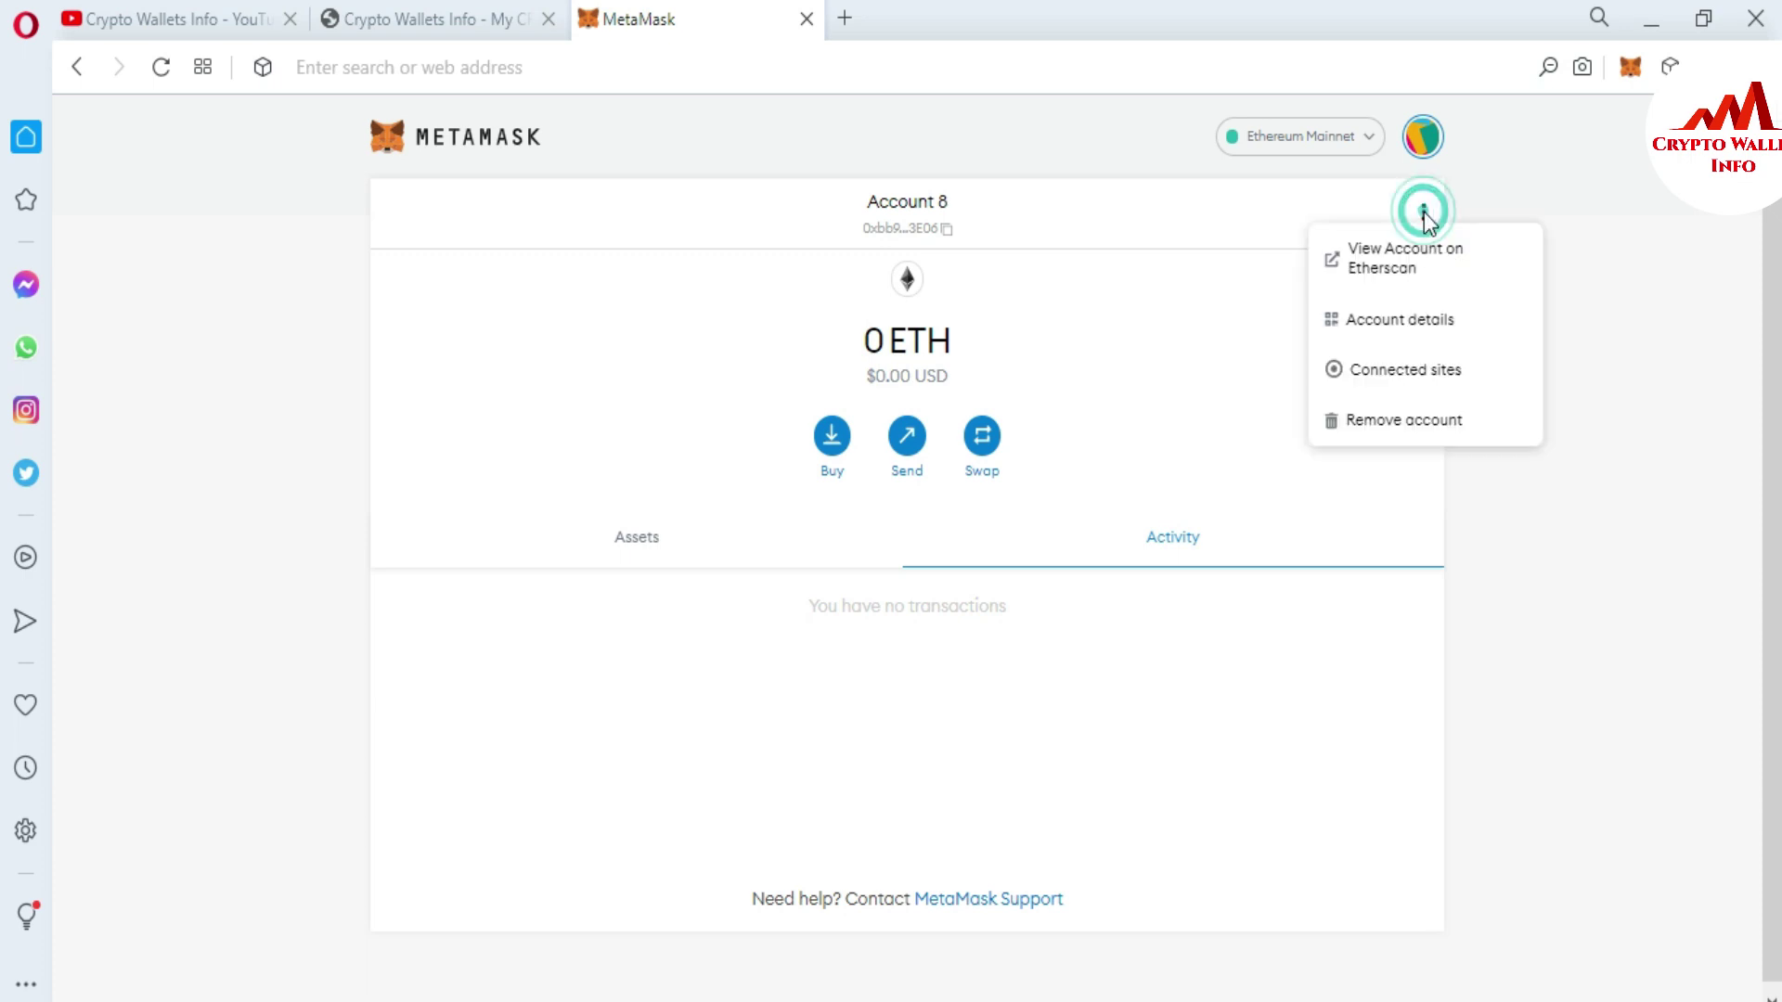
pyautogui.click(1426, 324)
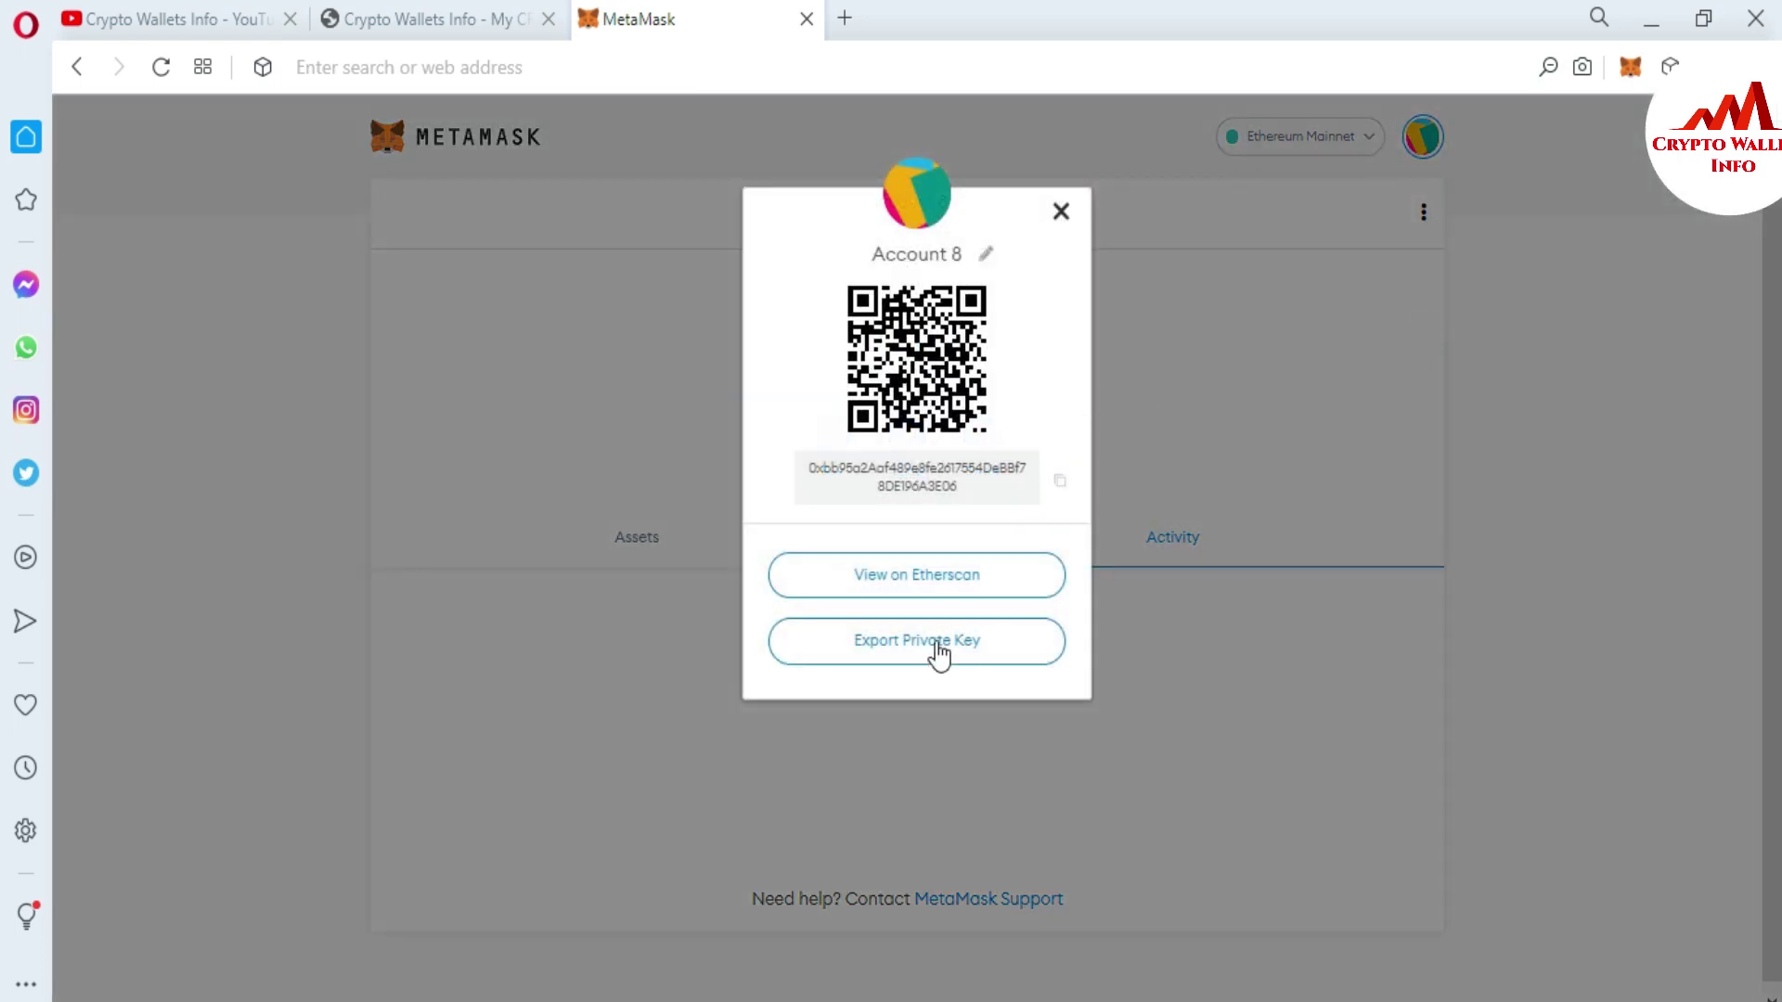
pyautogui.click(905, 648)
pyautogui.click(843, 467)
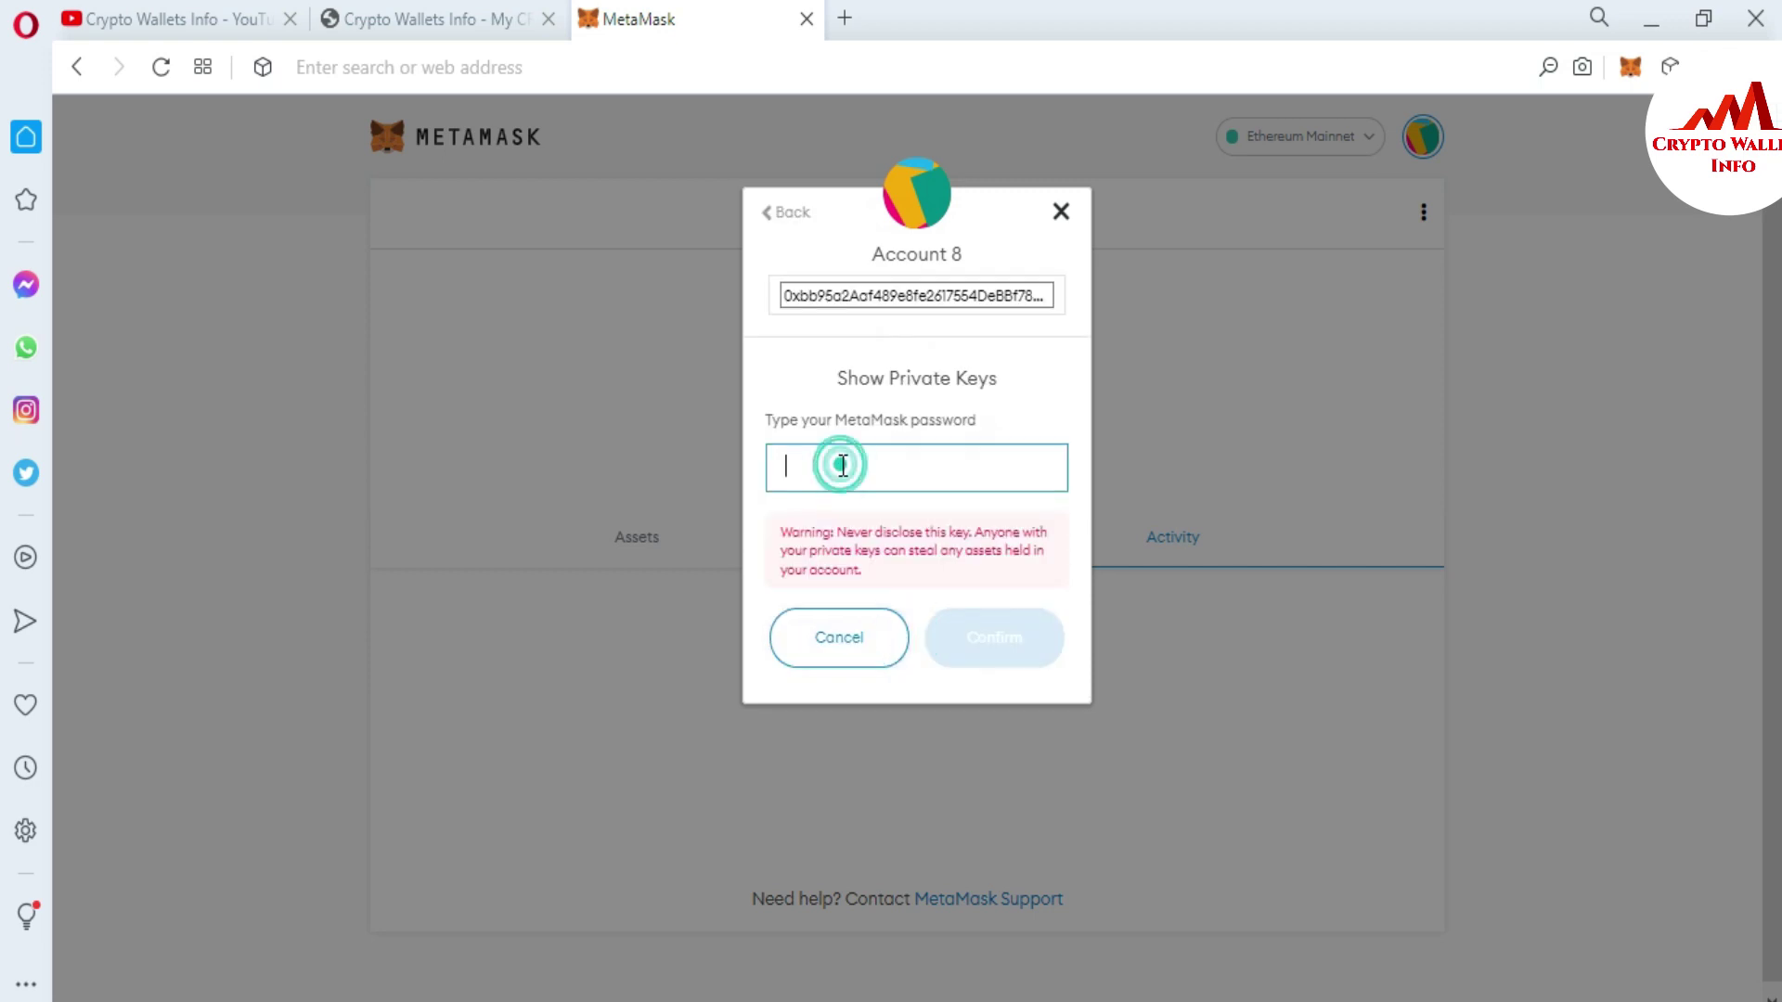
pyautogui.write('aaaaa')
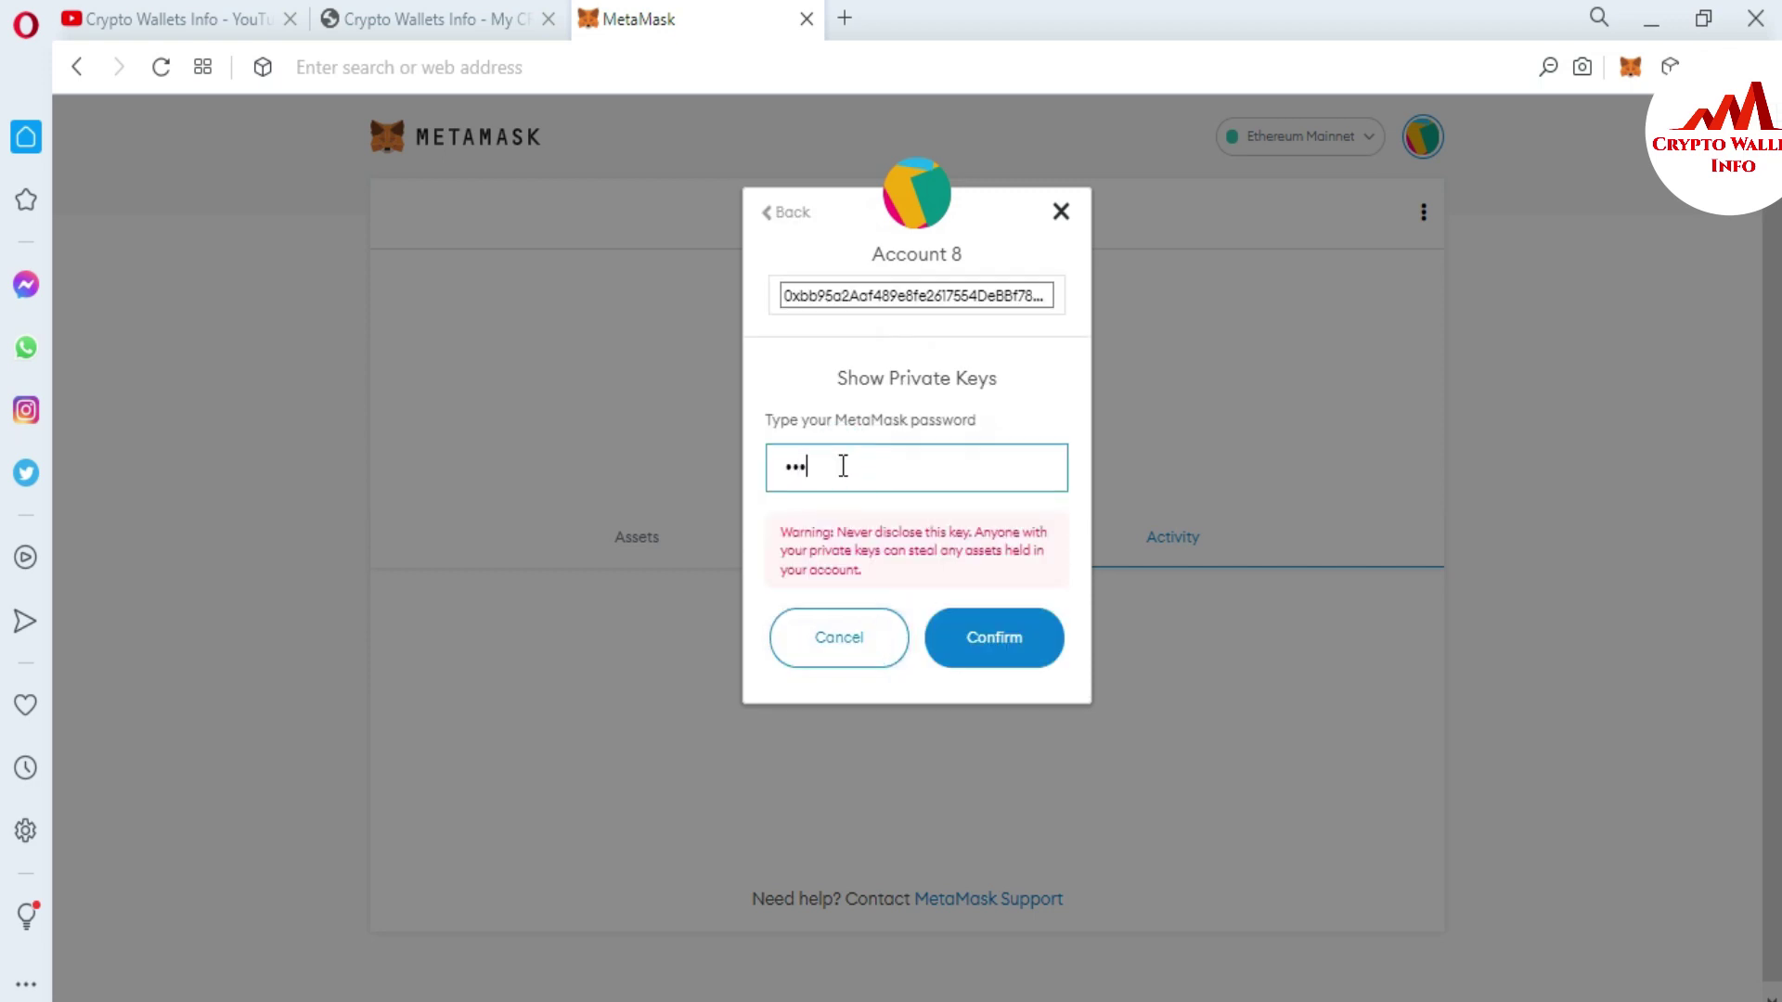
pyautogui.write('aaaaaaaaaa')
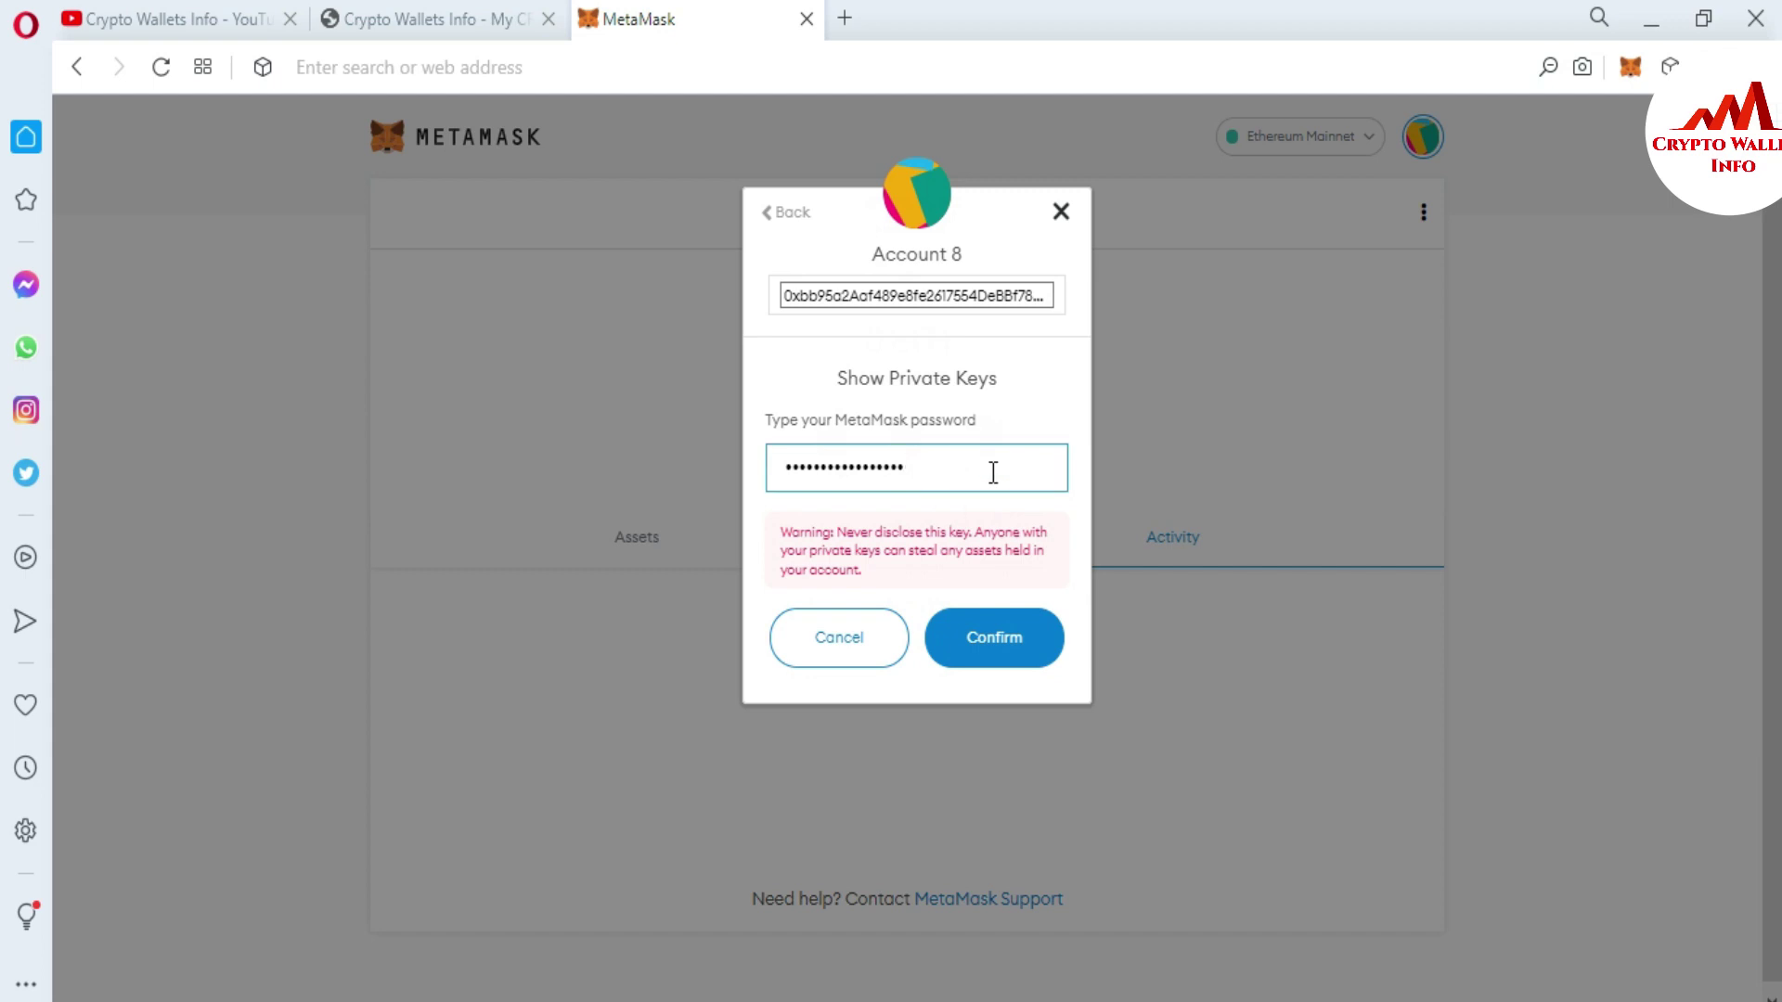
pyautogui.click(990, 652)
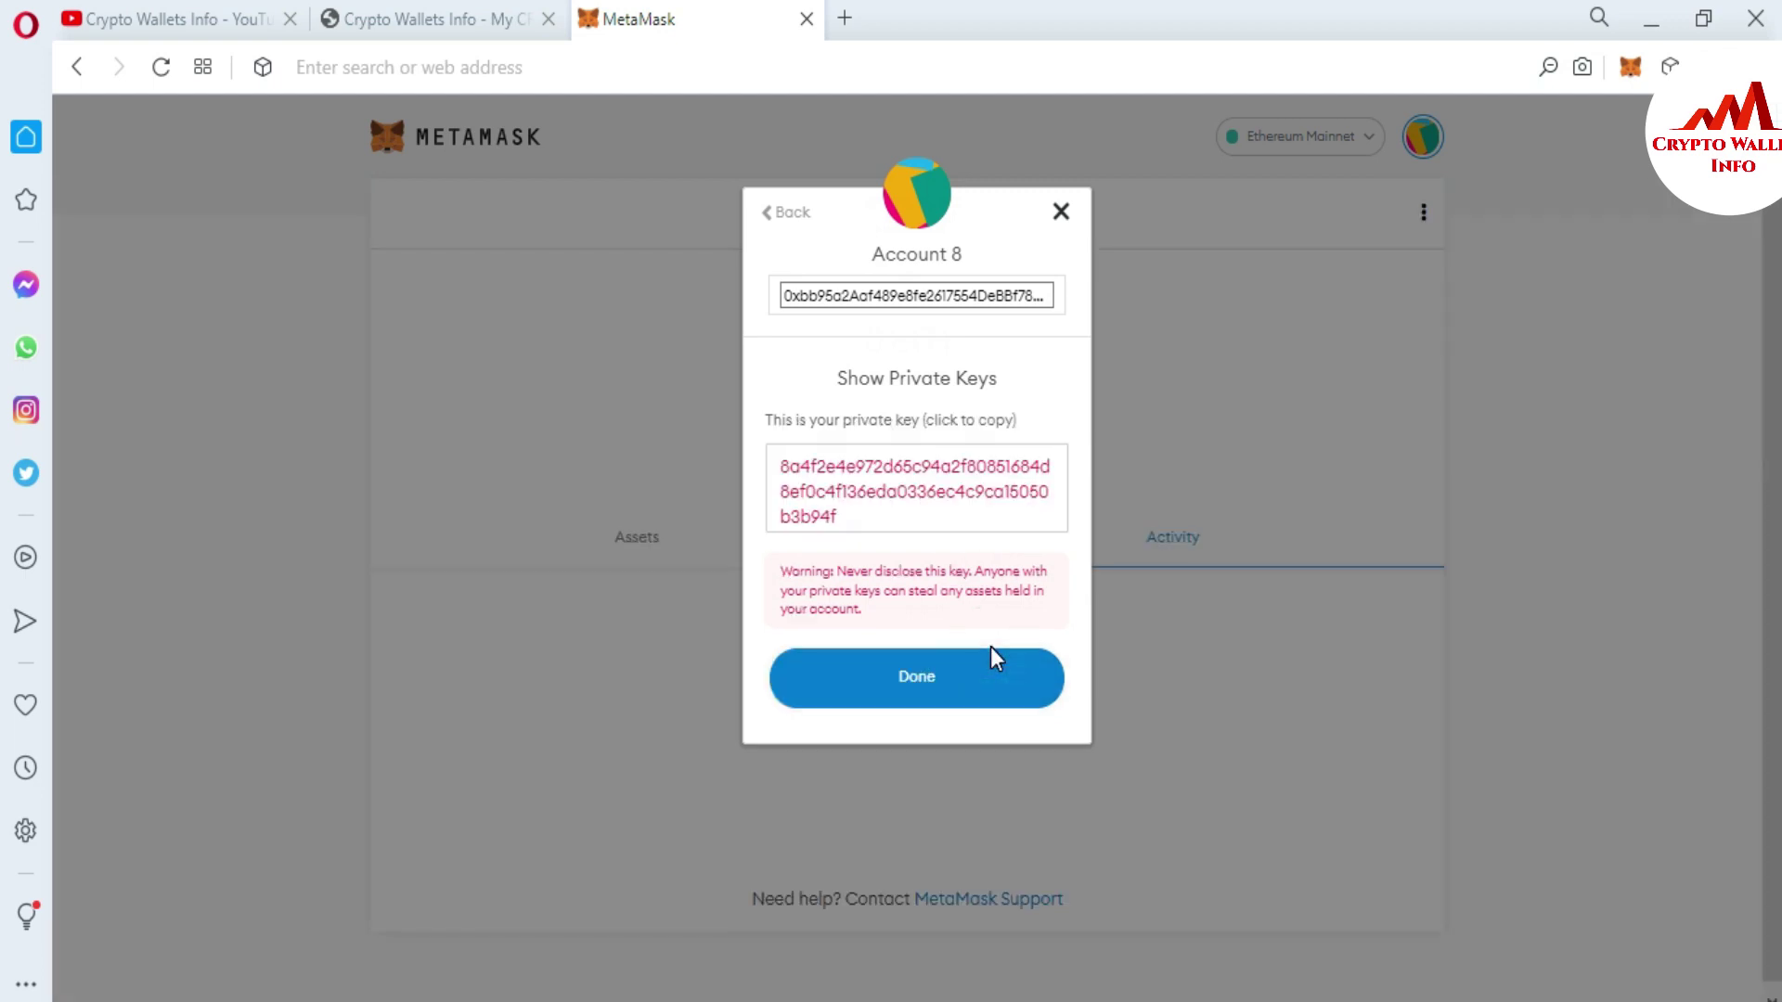
pyautogui.click(872, 501)
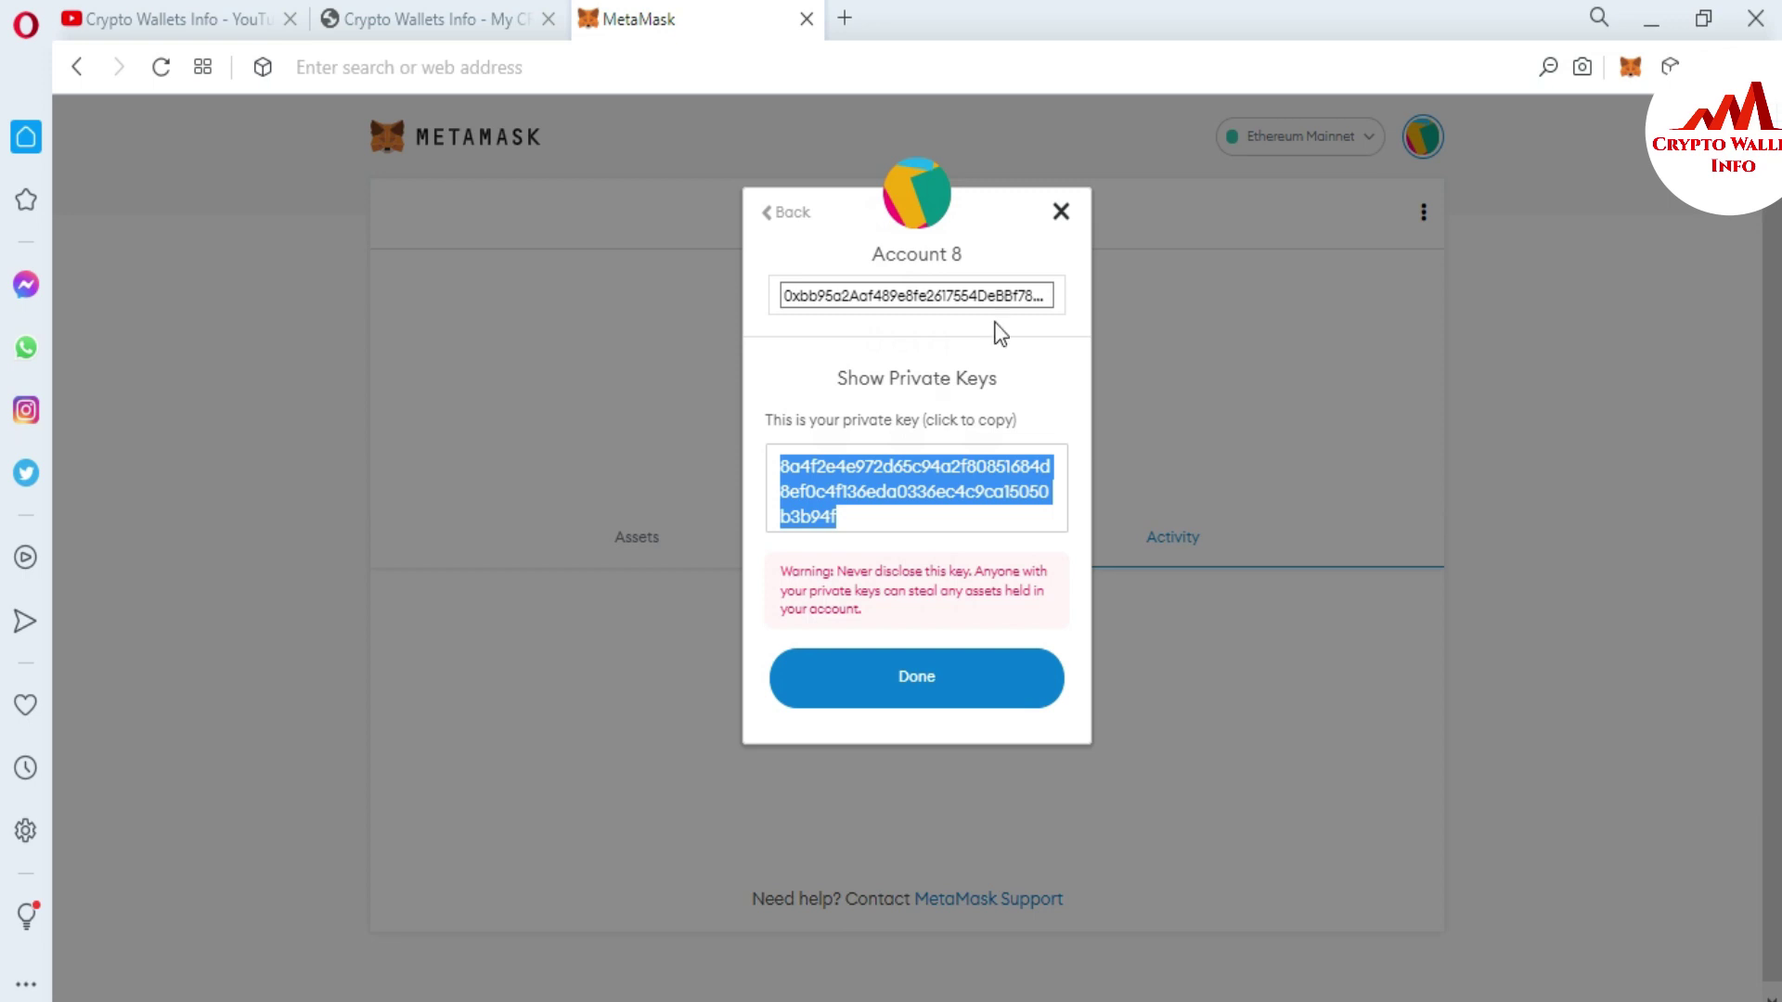
pyautogui.click(898, 659)
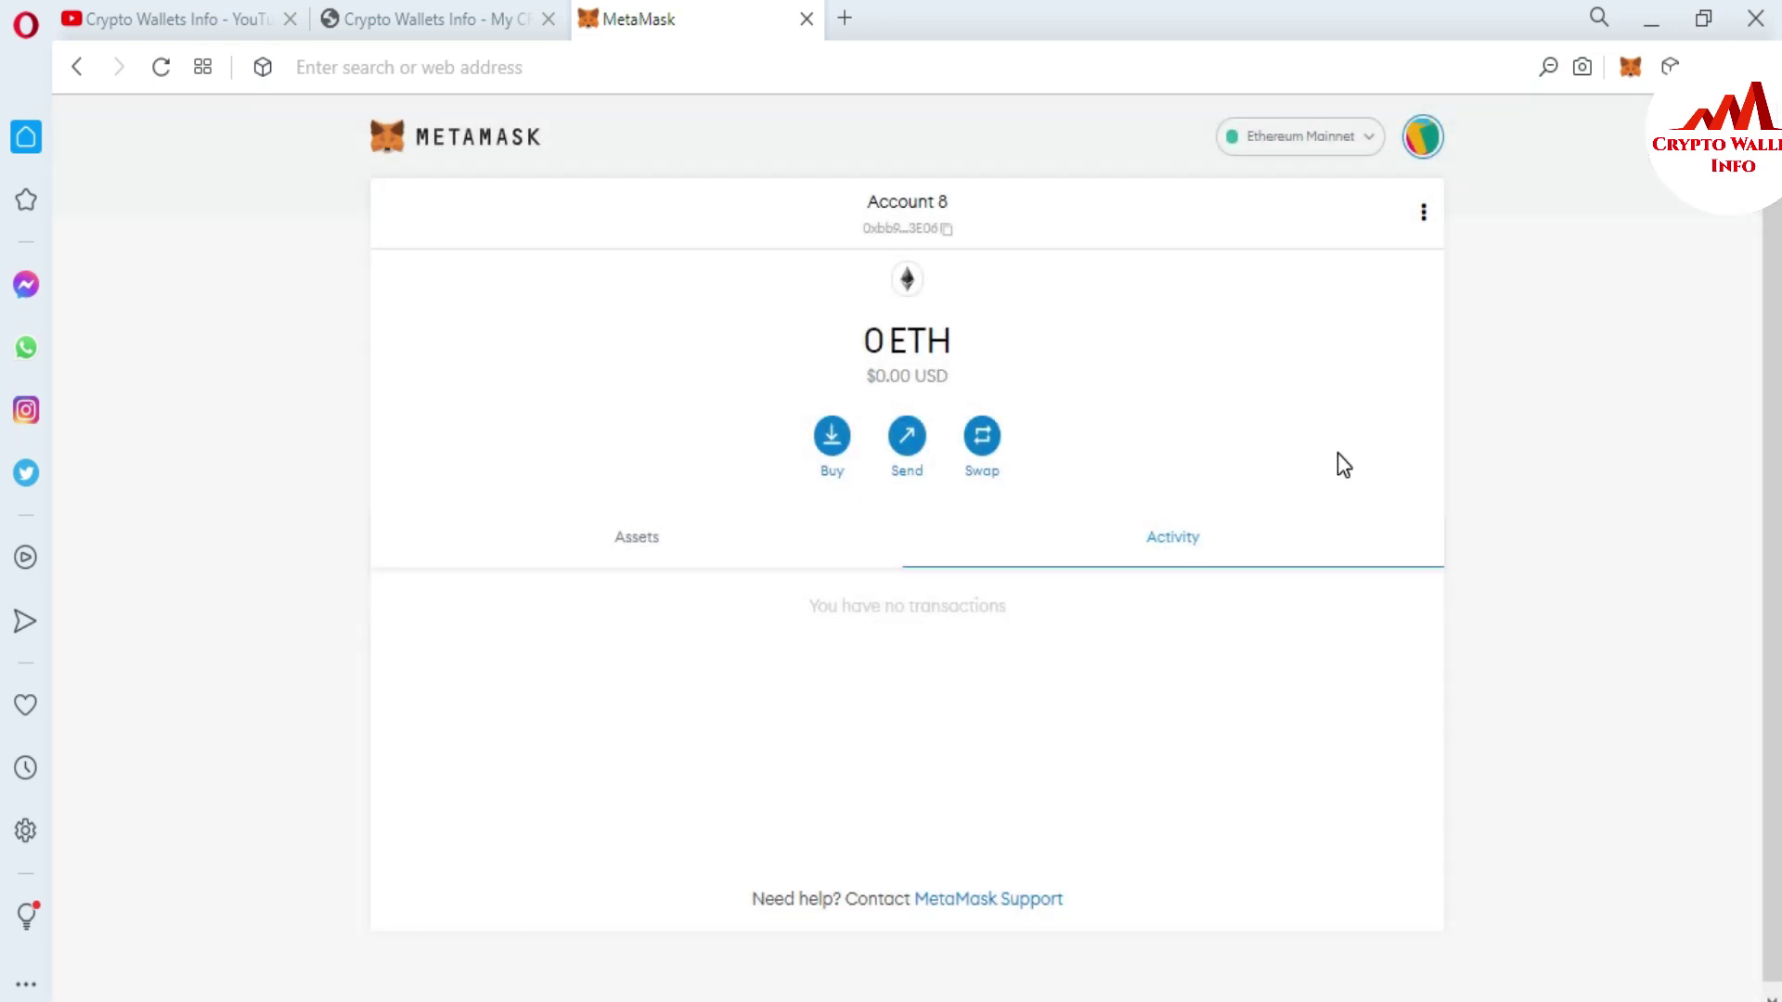
# - Remove the imported Account 8 from the wallet, going over the removal warning before confirming
pyautogui.click(1420, 148)
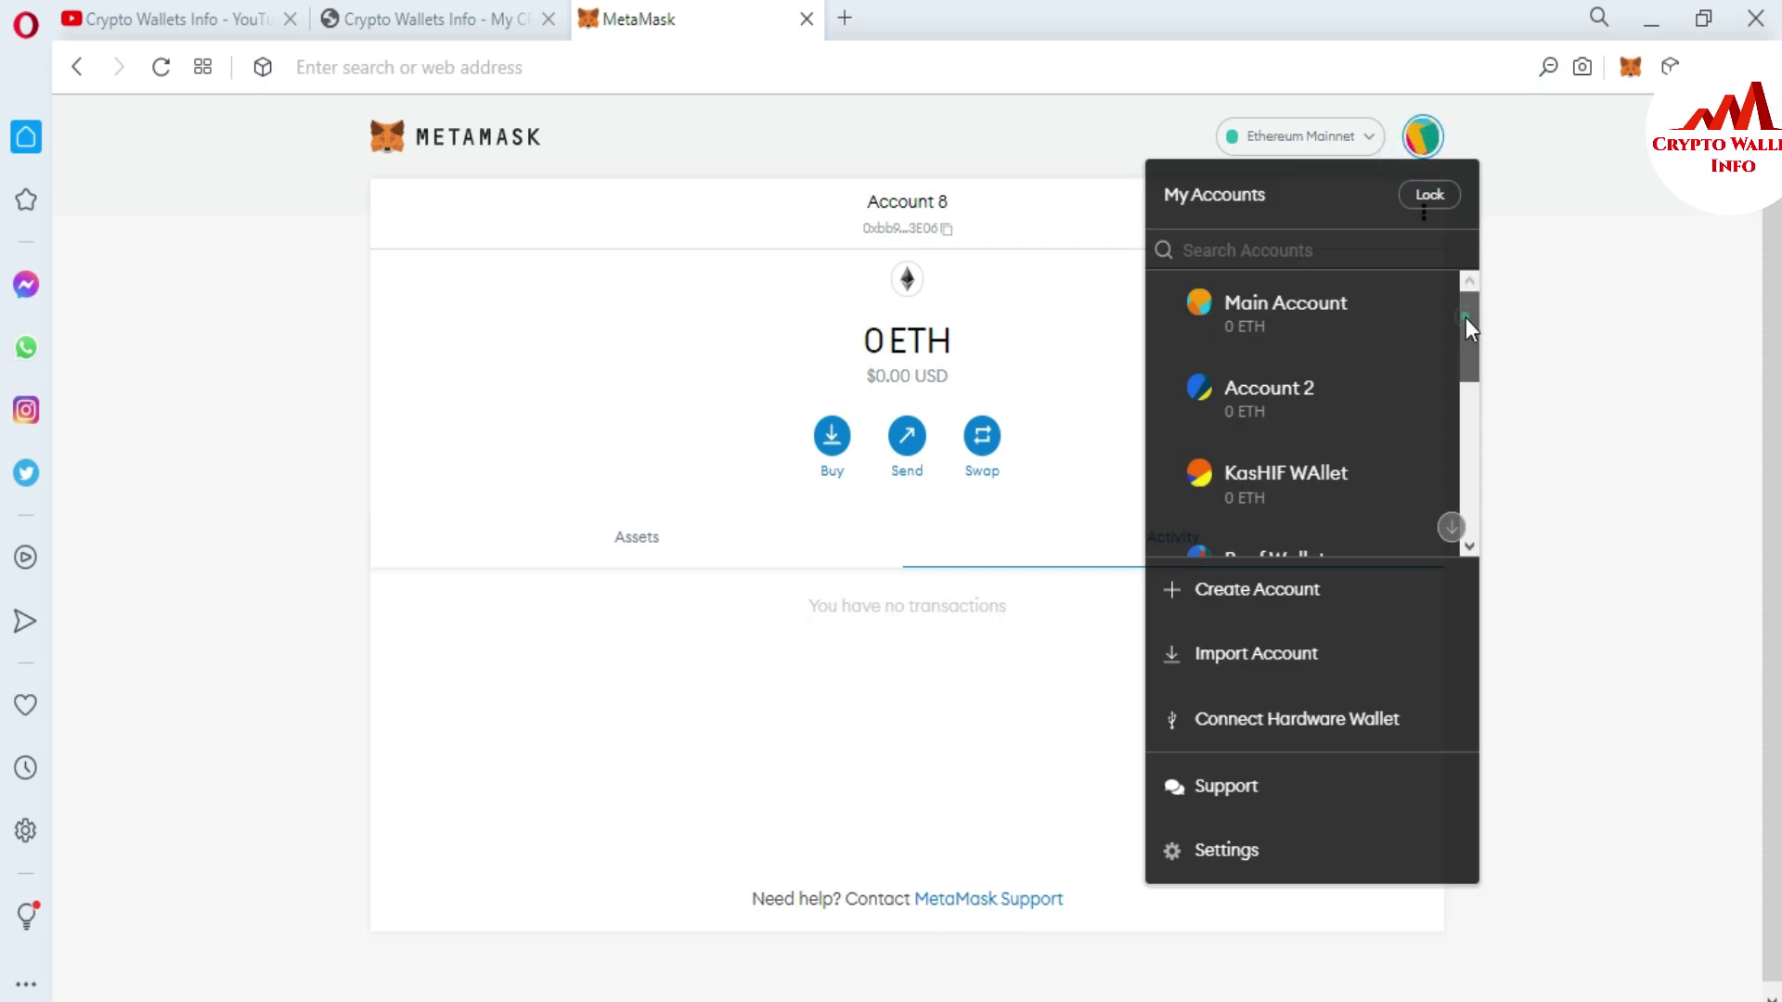
pyautogui.moveTo(1466, 317); pyautogui.dragTo(1472, 521)
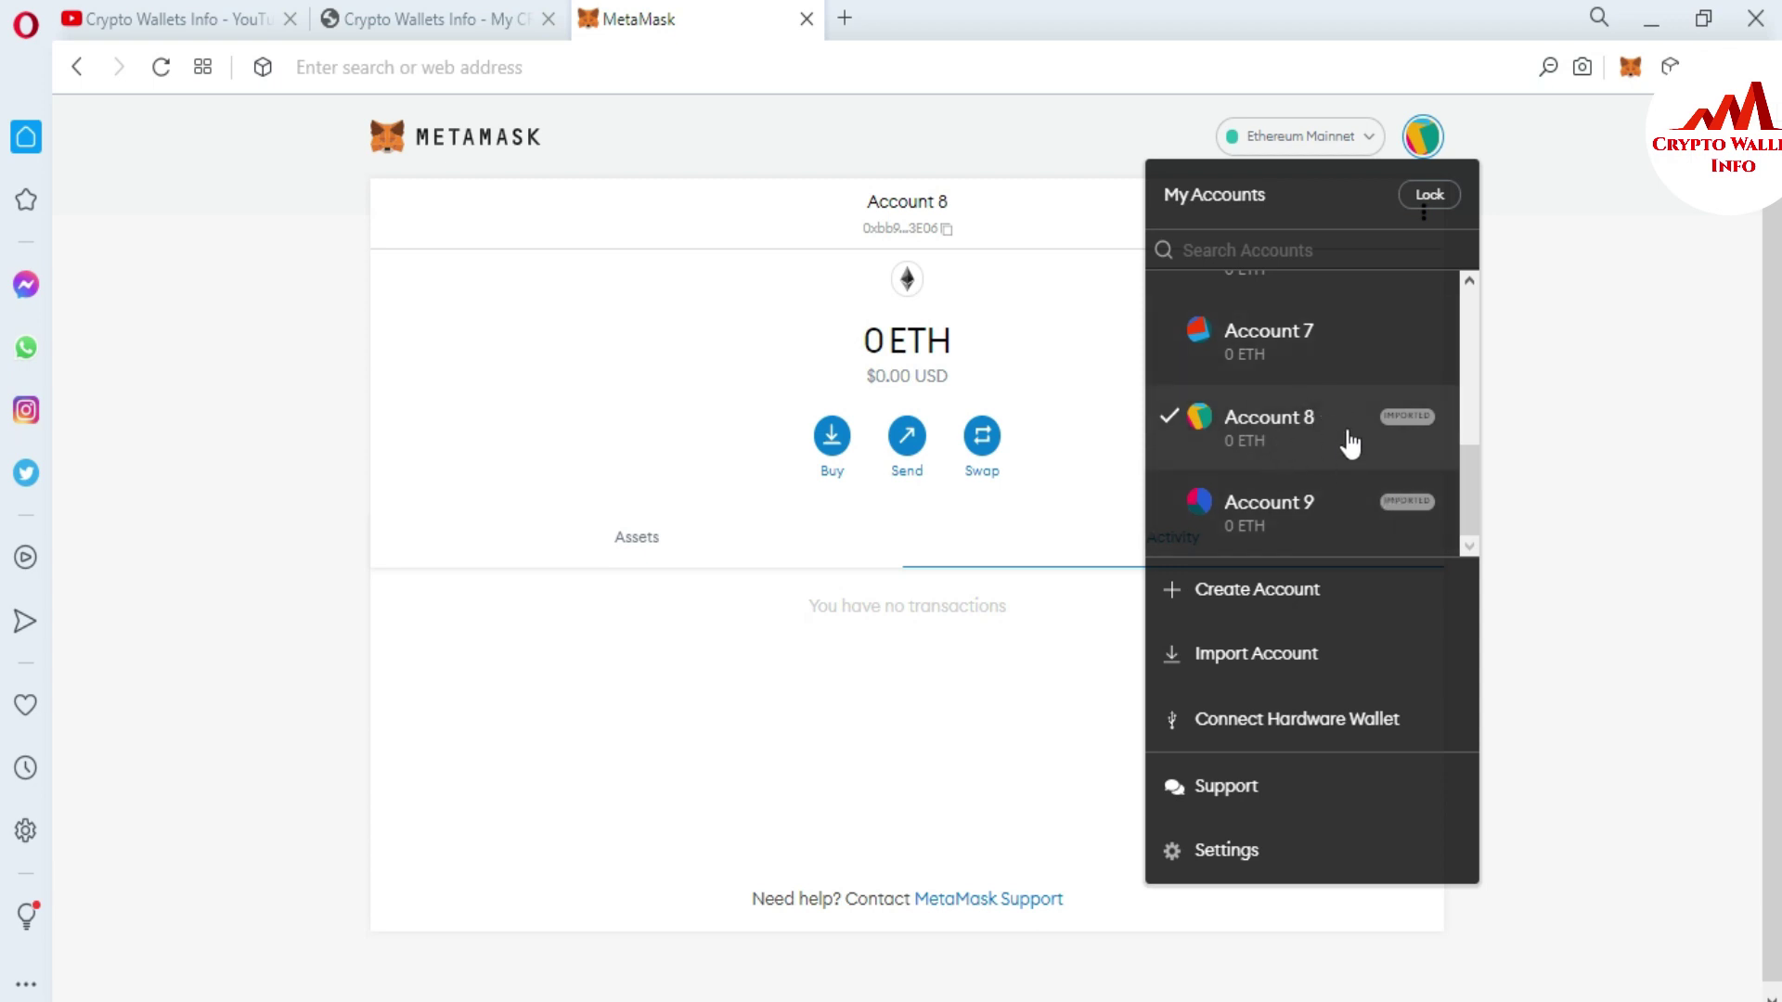
pyautogui.click(1307, 434)
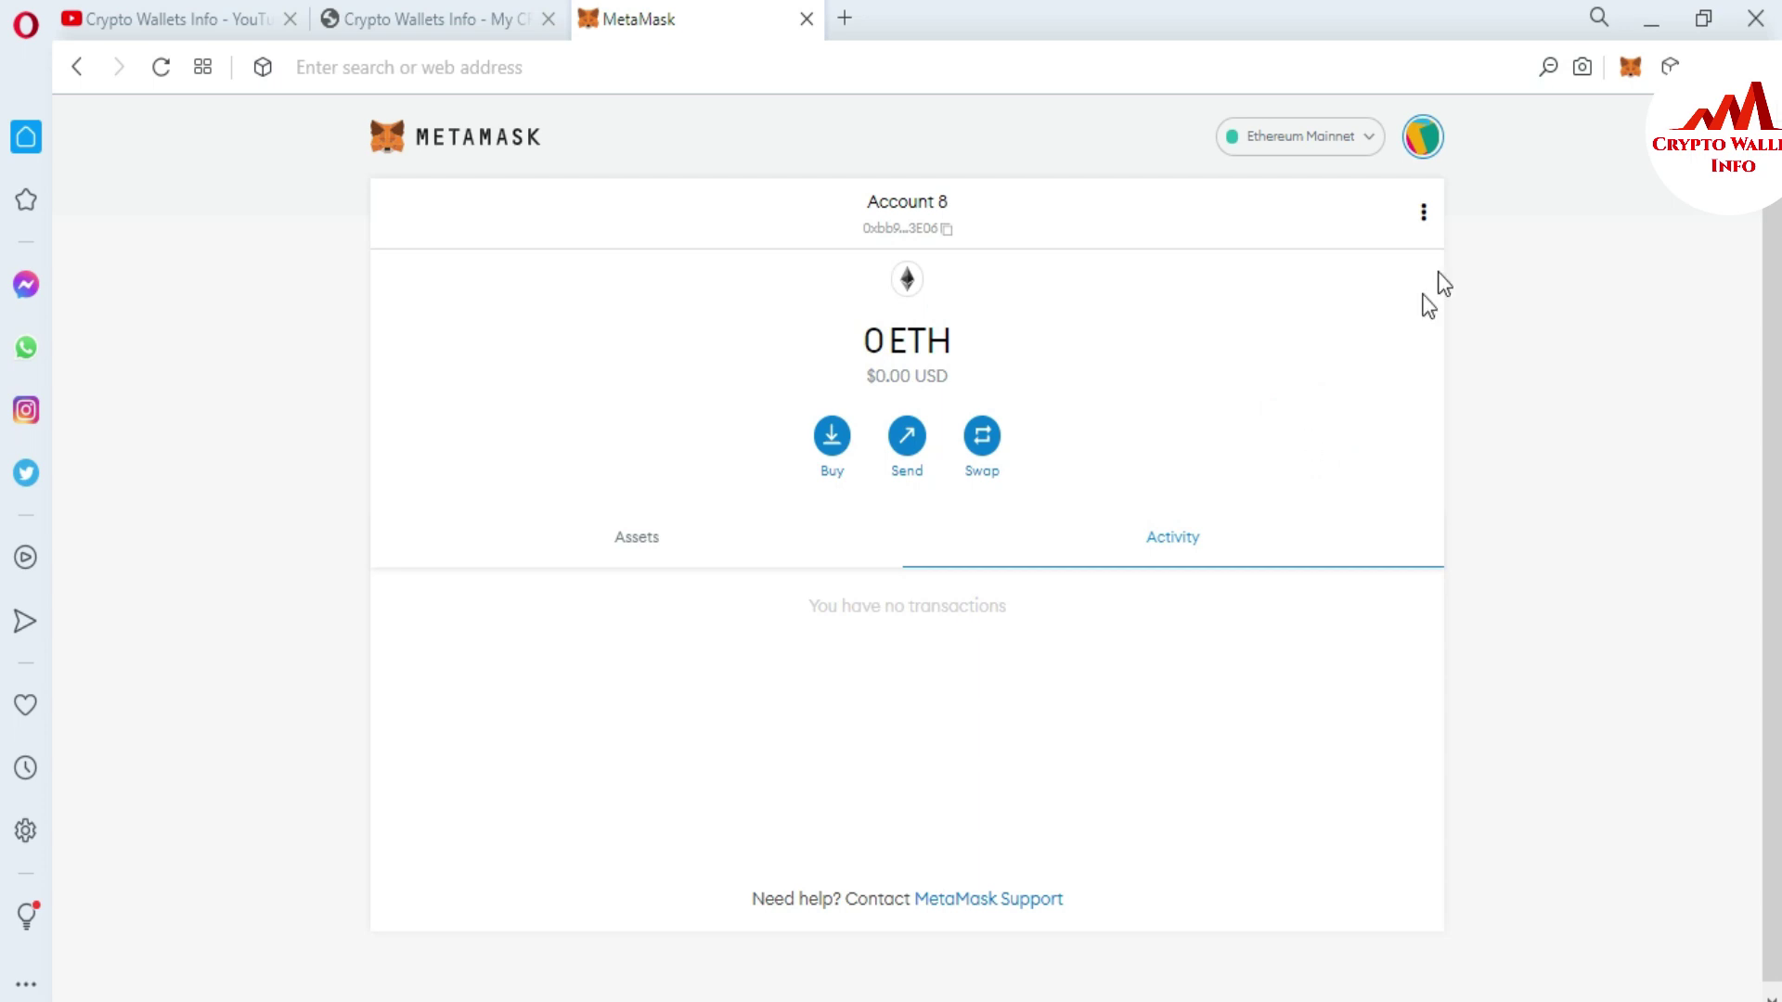
pyautogui.click(1424, 214)
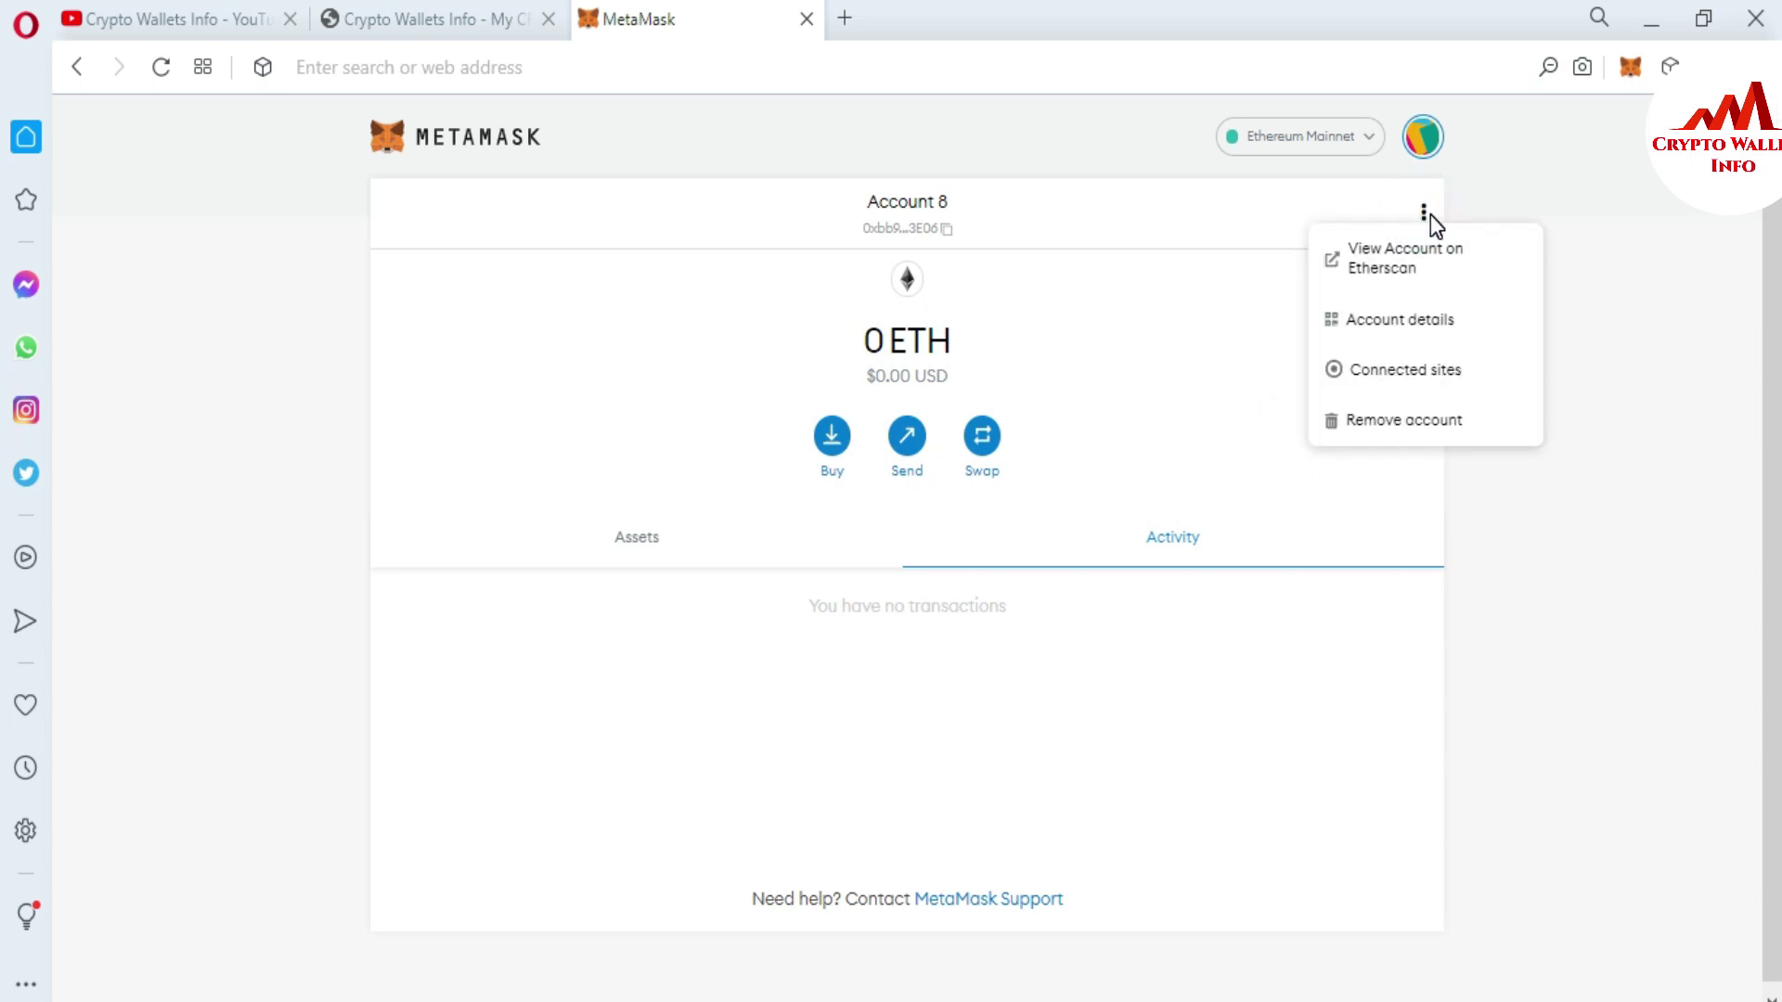
pyautogui.click(1432, 429)
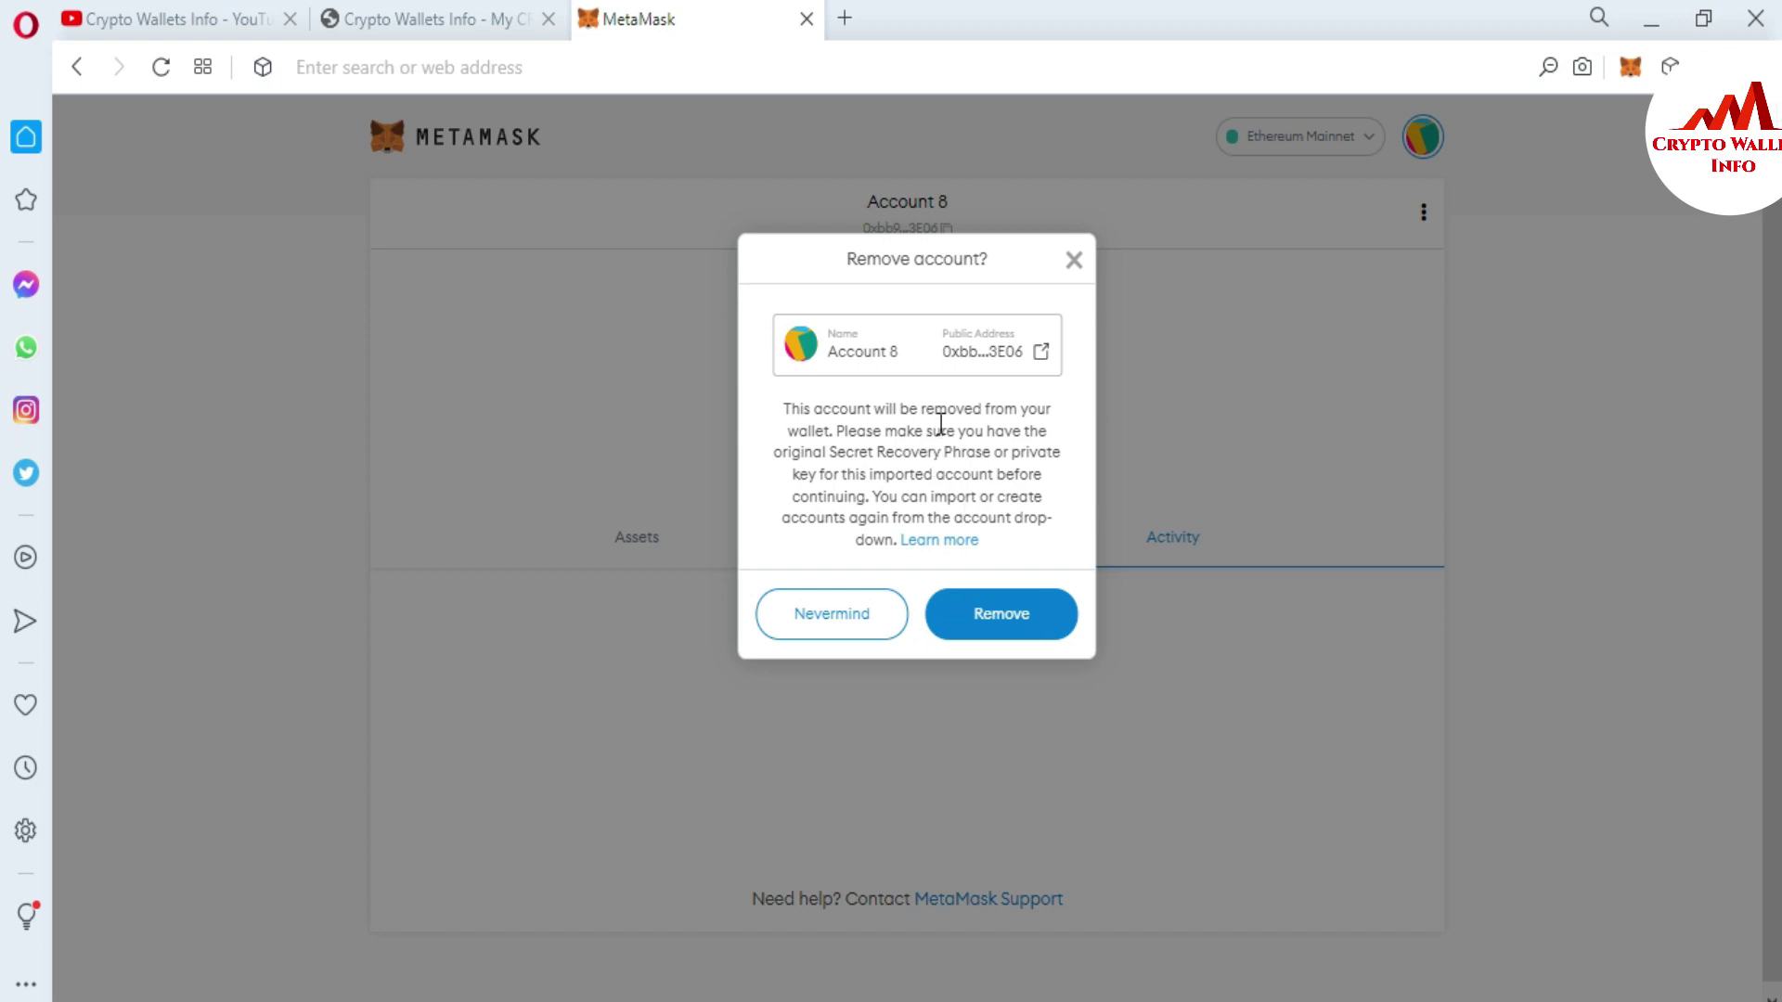
pyautogui.moveTo(787, 409); pyautogui.dragTo(887, 453)
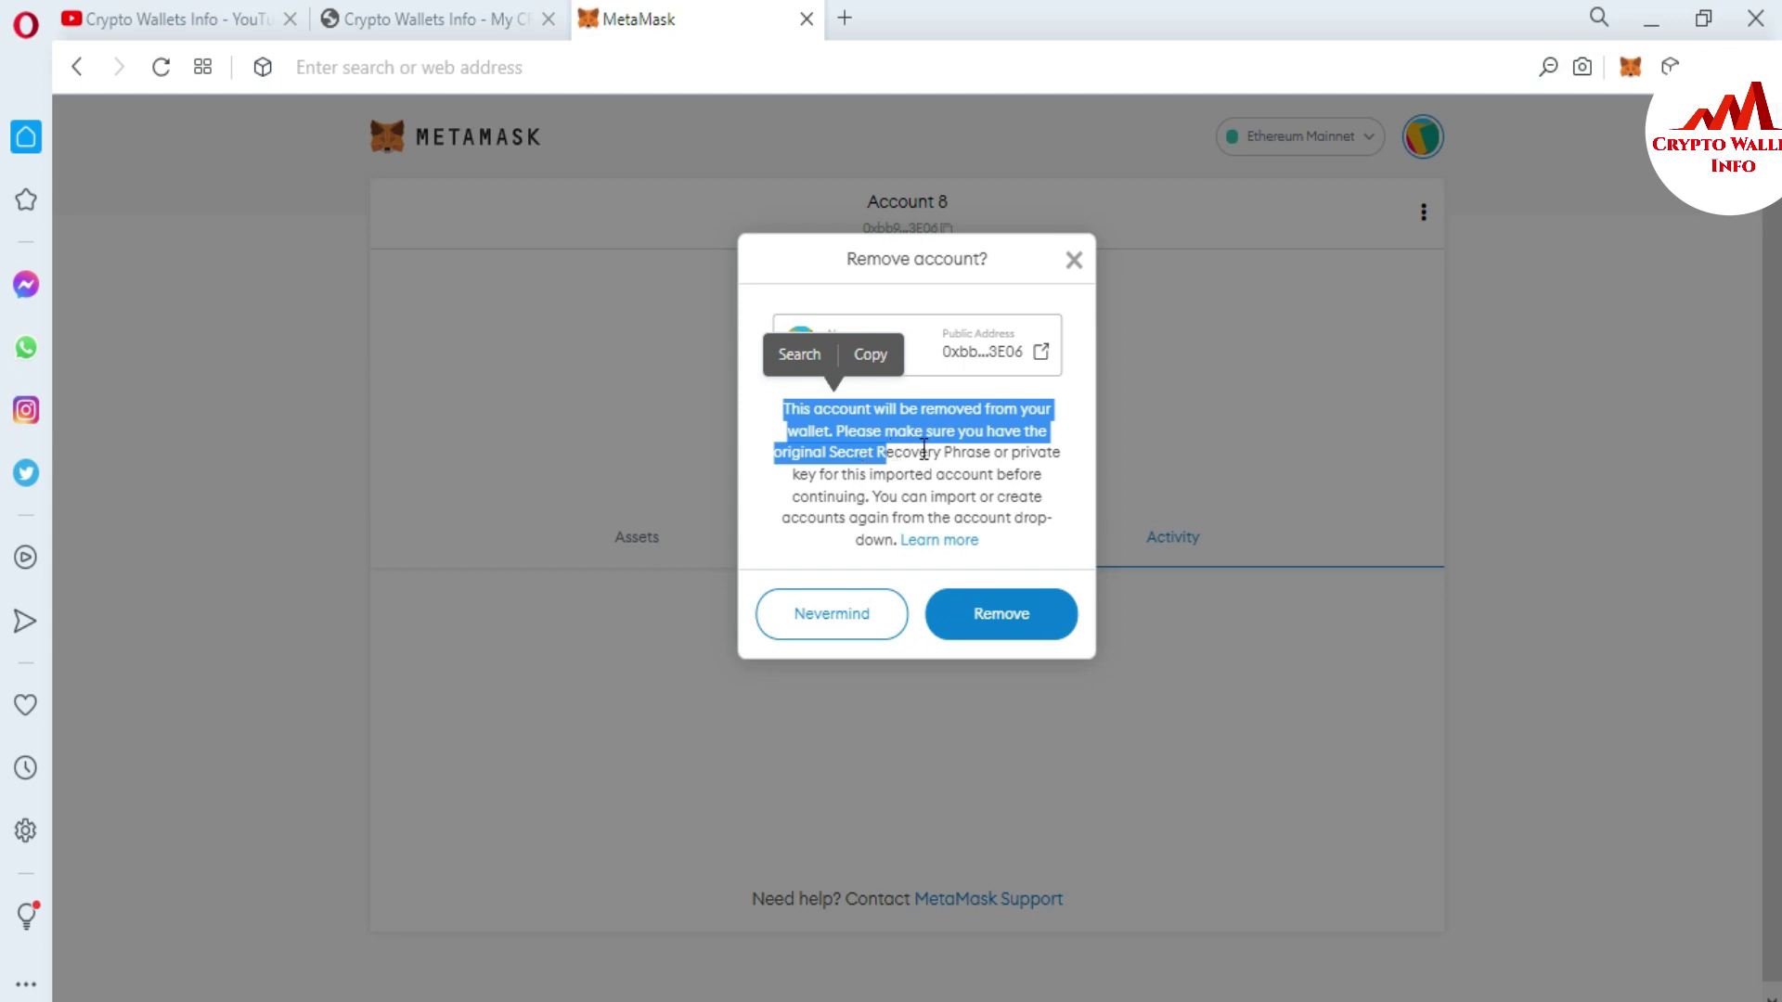
pyautogui.moveTo(934, 453); pyautogui.dragTo(962, 471)
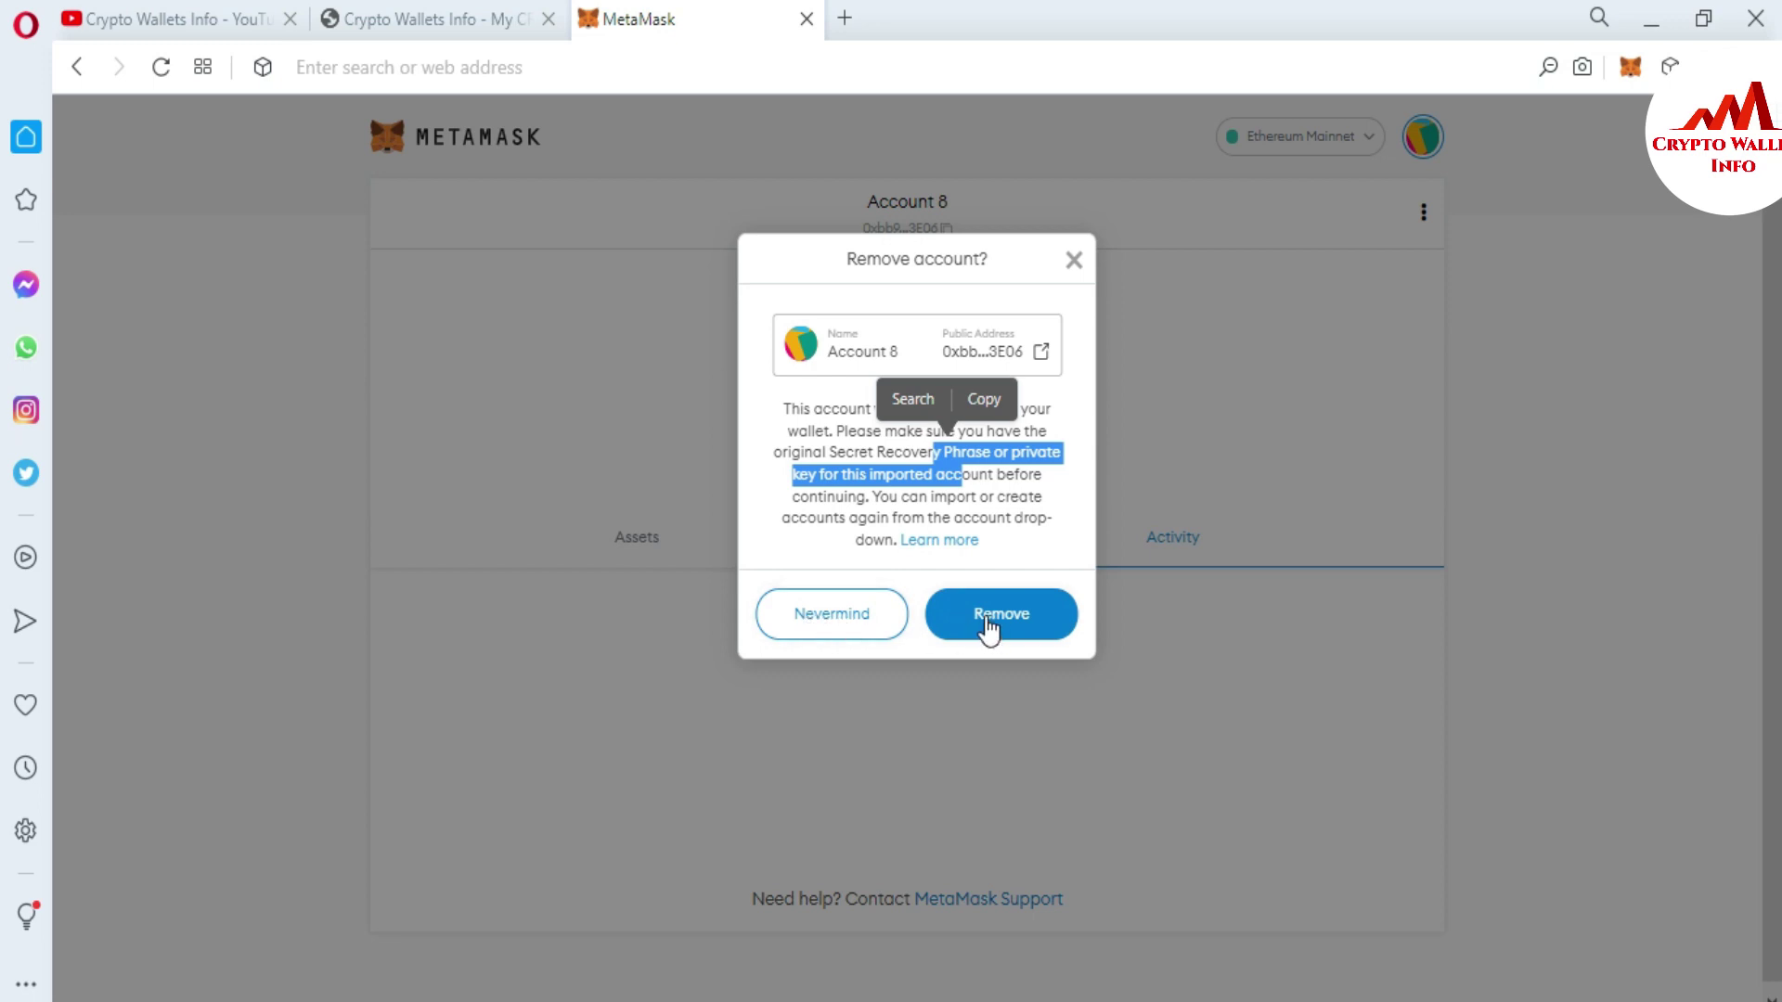
pyautogui.click(901, 553)
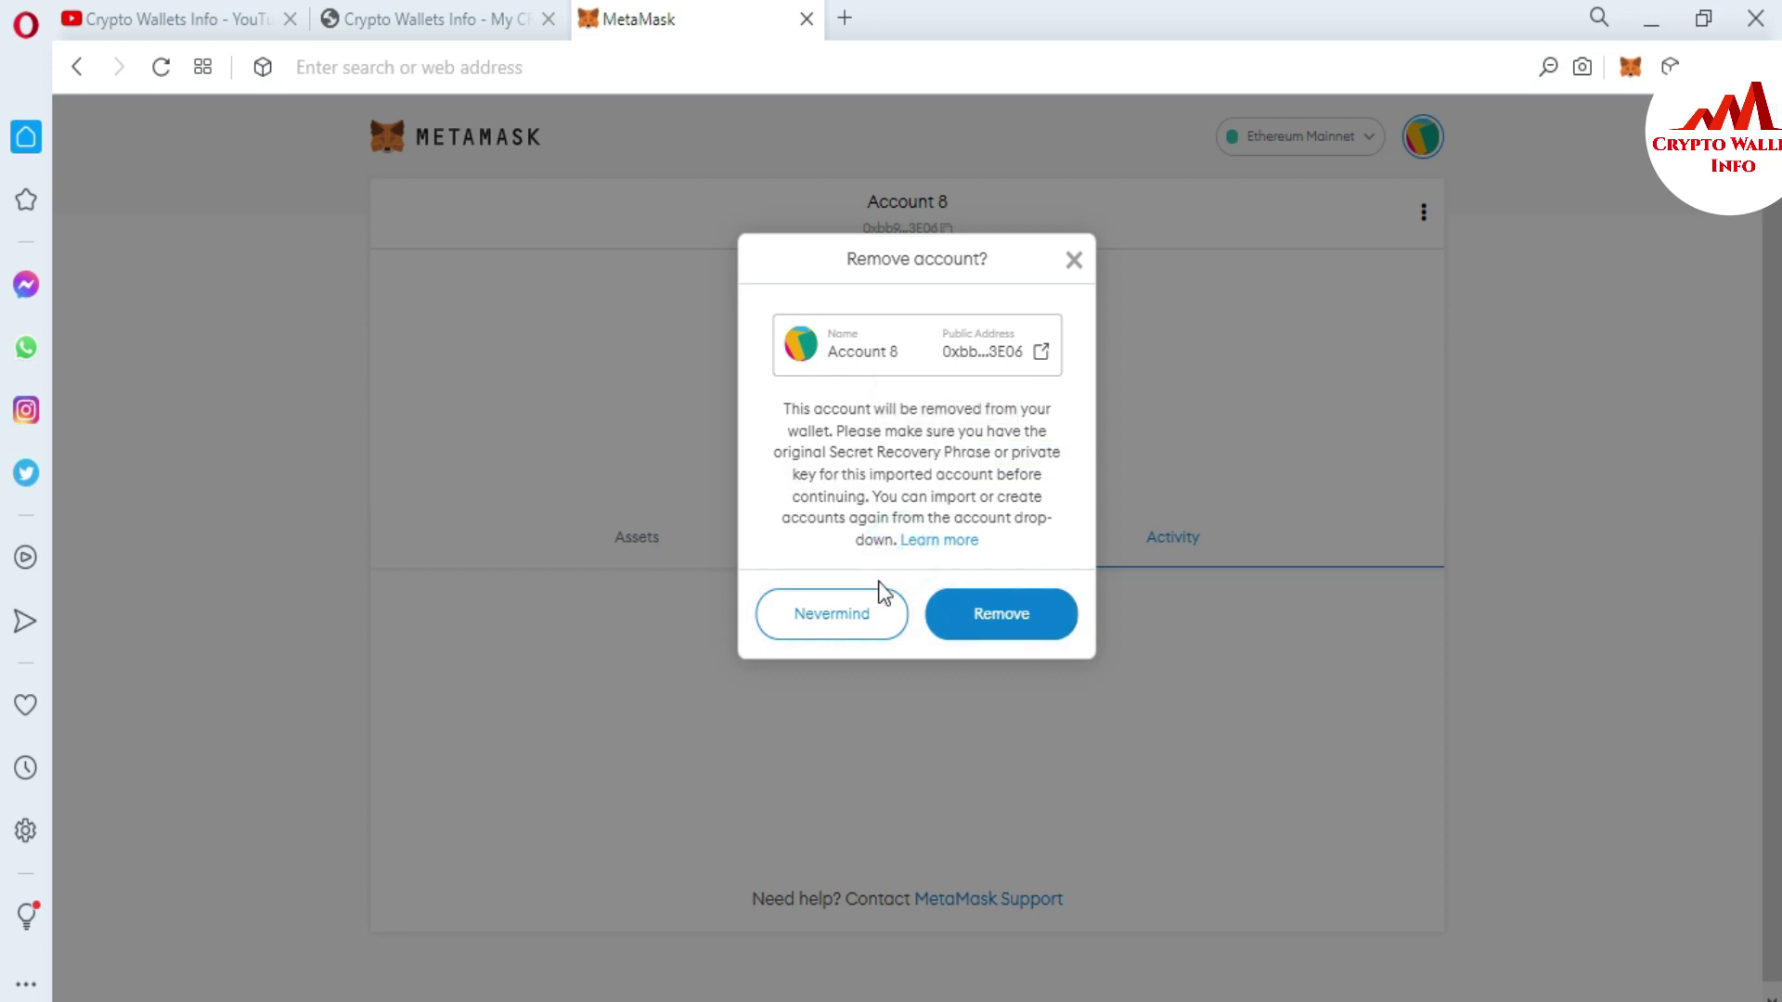
pyautogui.click(1007, 622)
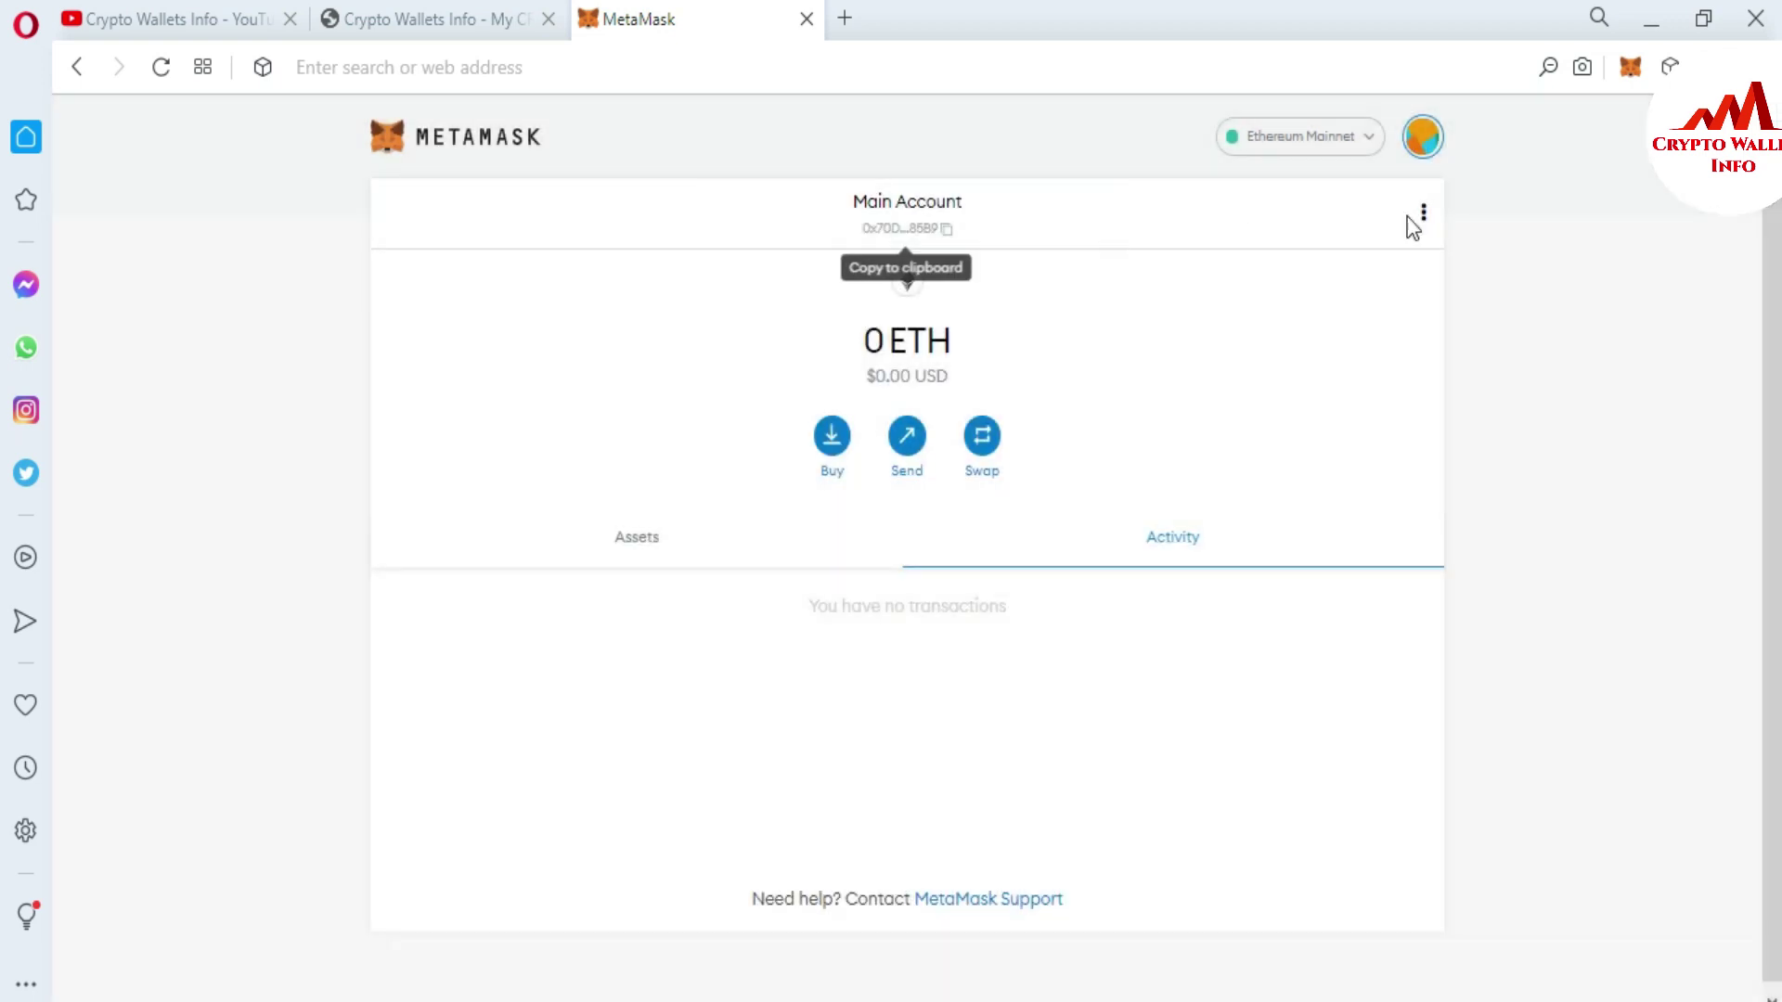
# - Look through the remaining accounts in the list and switch to the imported Account 9
pyautogui.click(1422, 137)
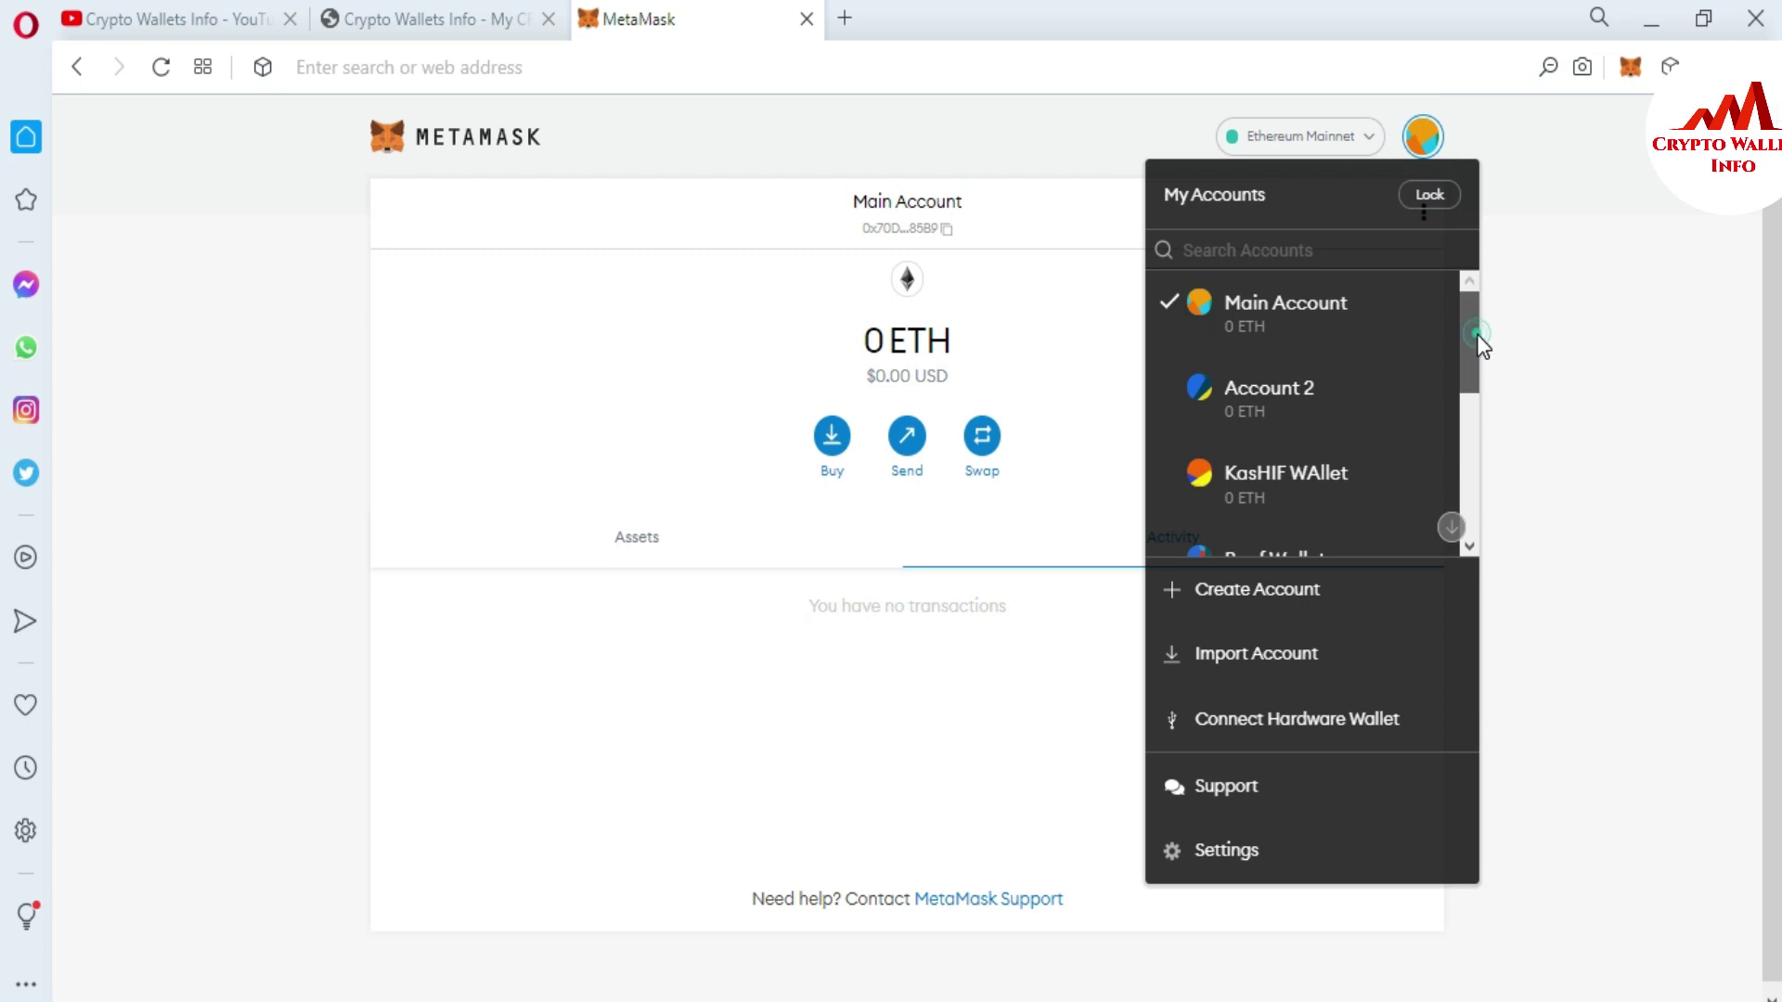
pyautogui.moveTo(1477, 334); pyautogui.dragTo(1483, 560)
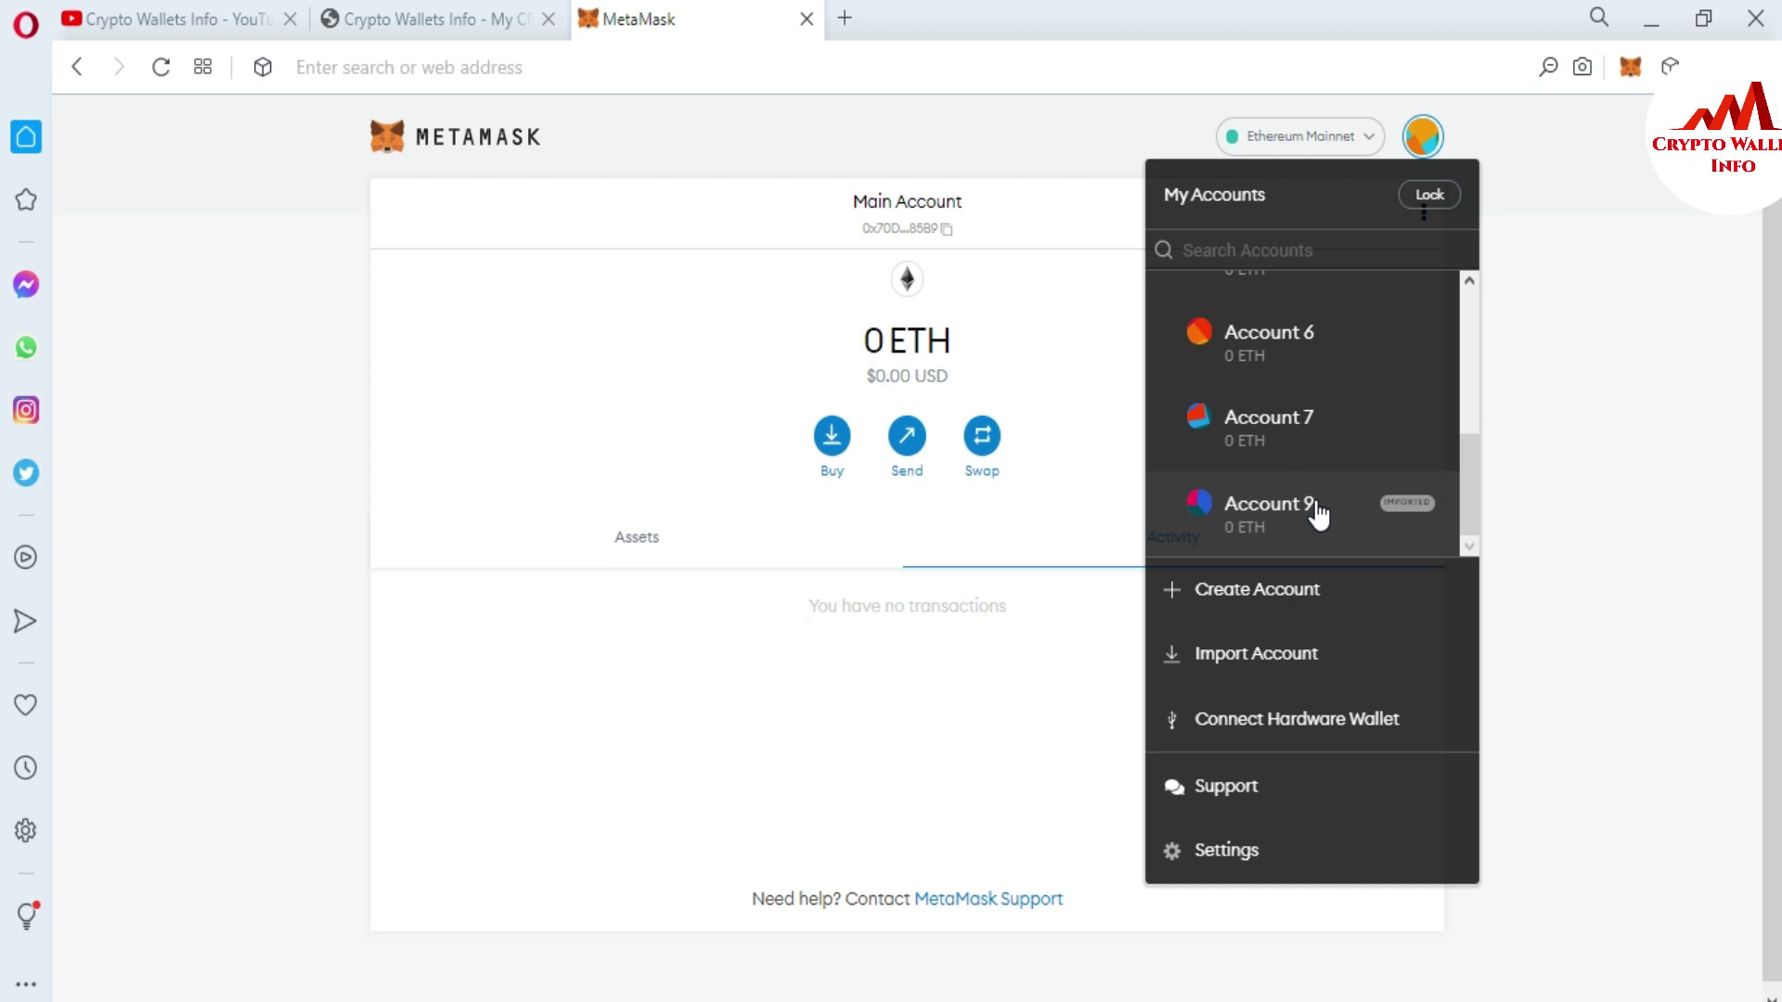
pyautogui.moveTo(1468, 486); pyautogui.dragTo(1466, 325)
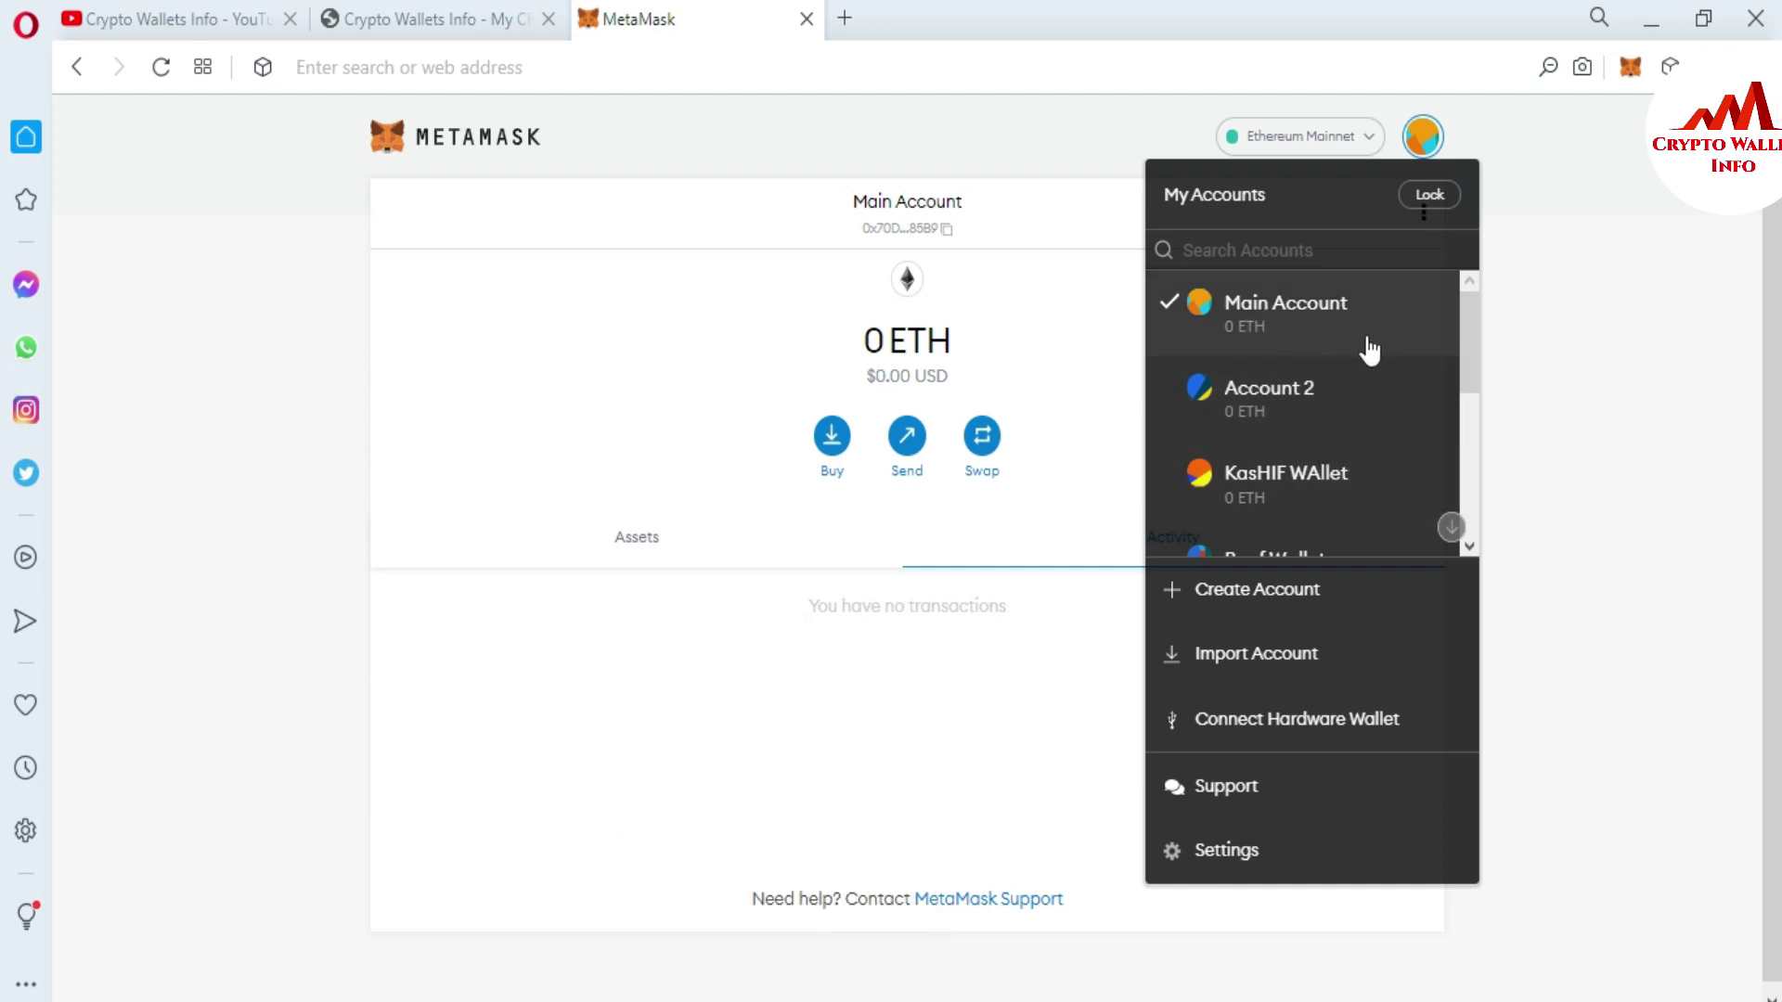
pyautogui.moveTo(1473, 343); pyautogui.dragTo(1477, 540)
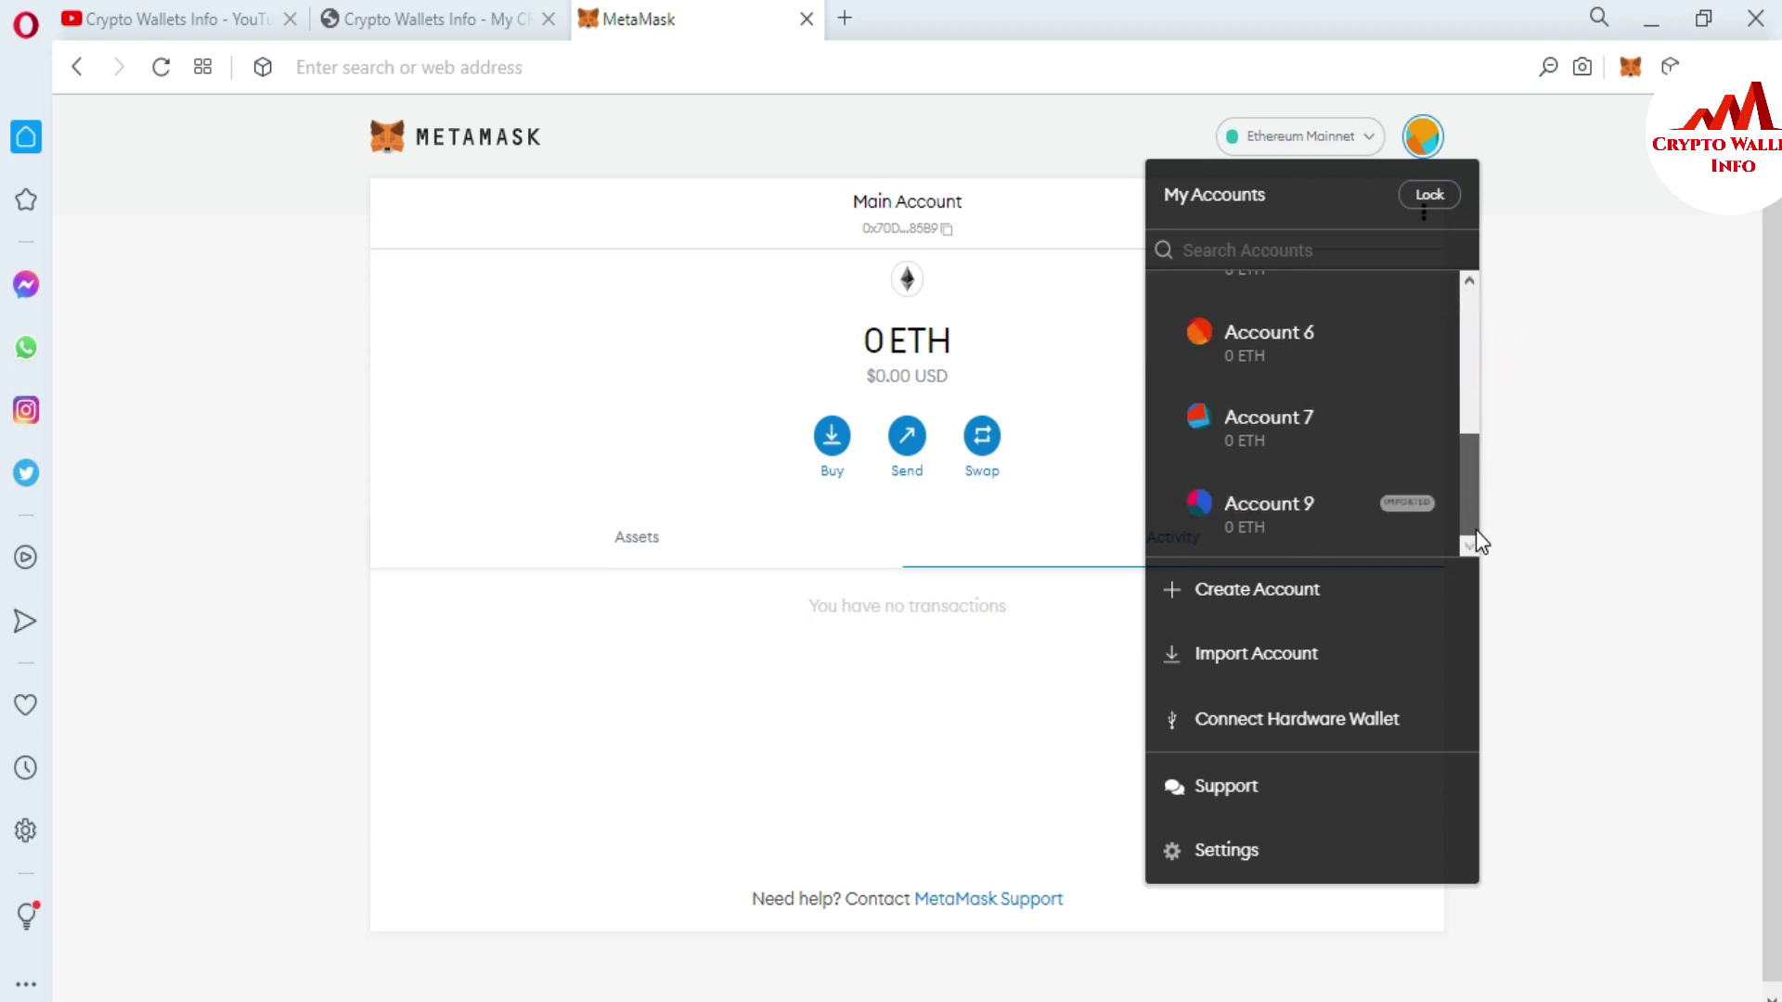
pyautogui.click(1295, 525)
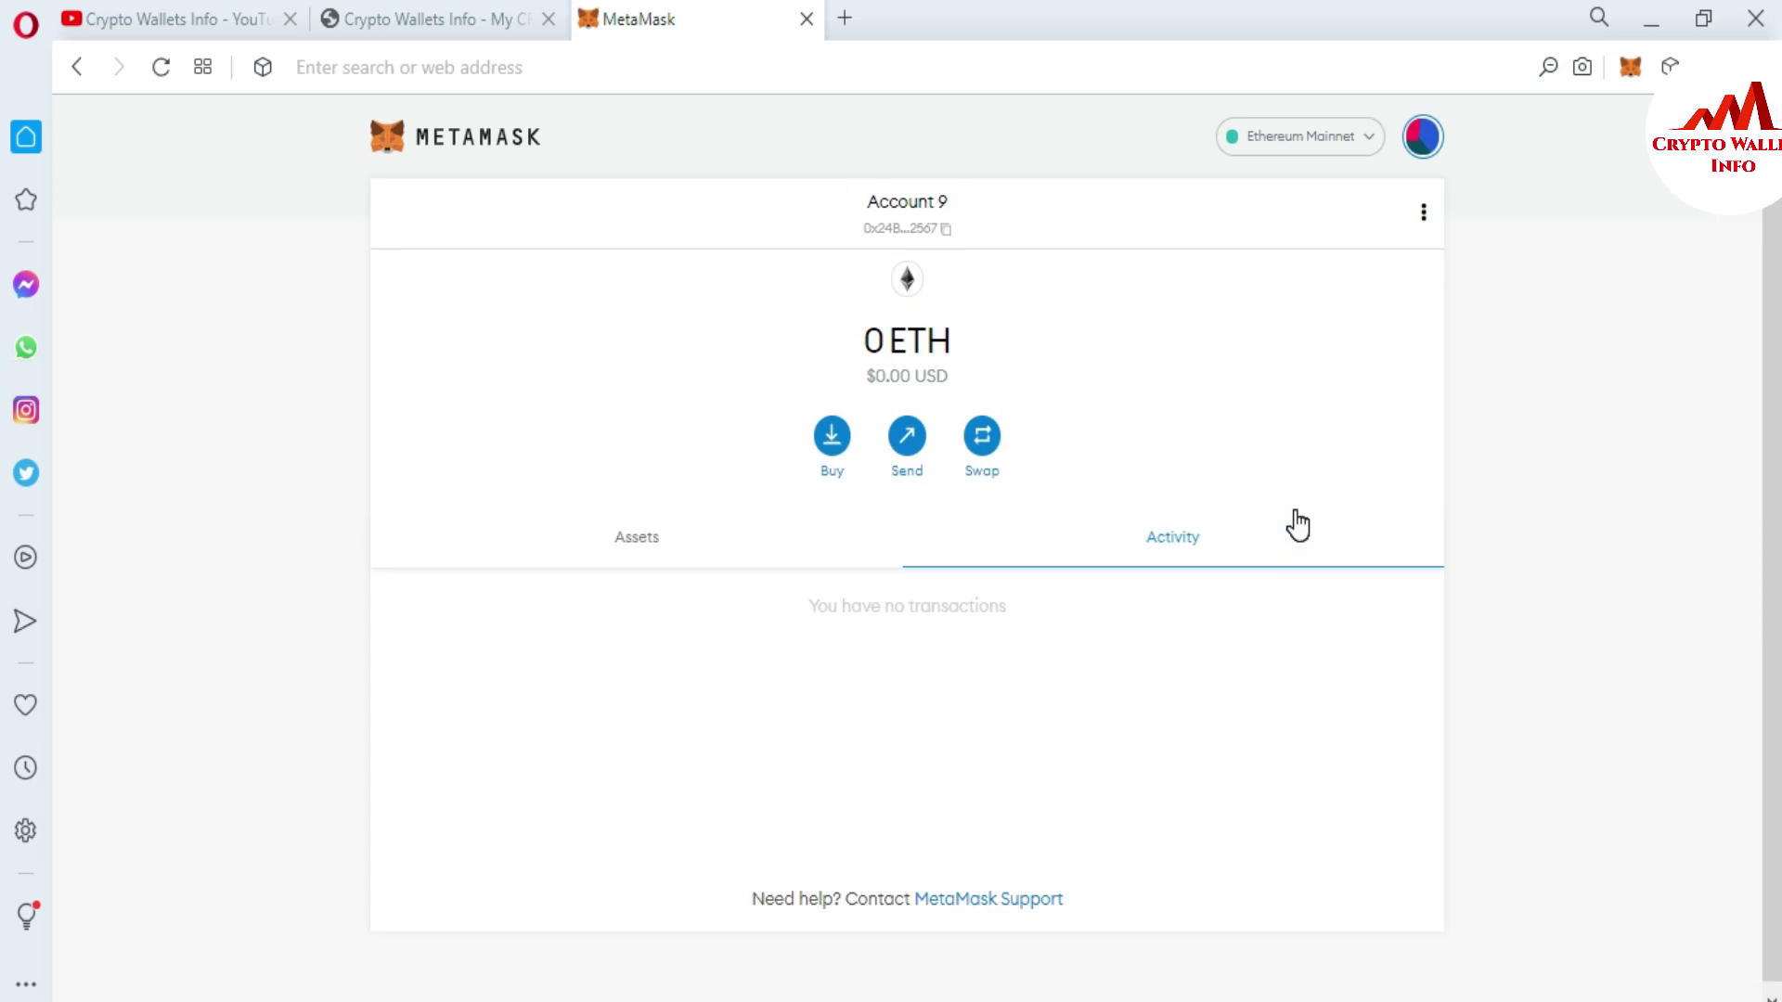
# - Remove the imported Account 9 from the wallet, going over the recovery phrase and private key warning before confirming
pyautogui.click(1425, 210)
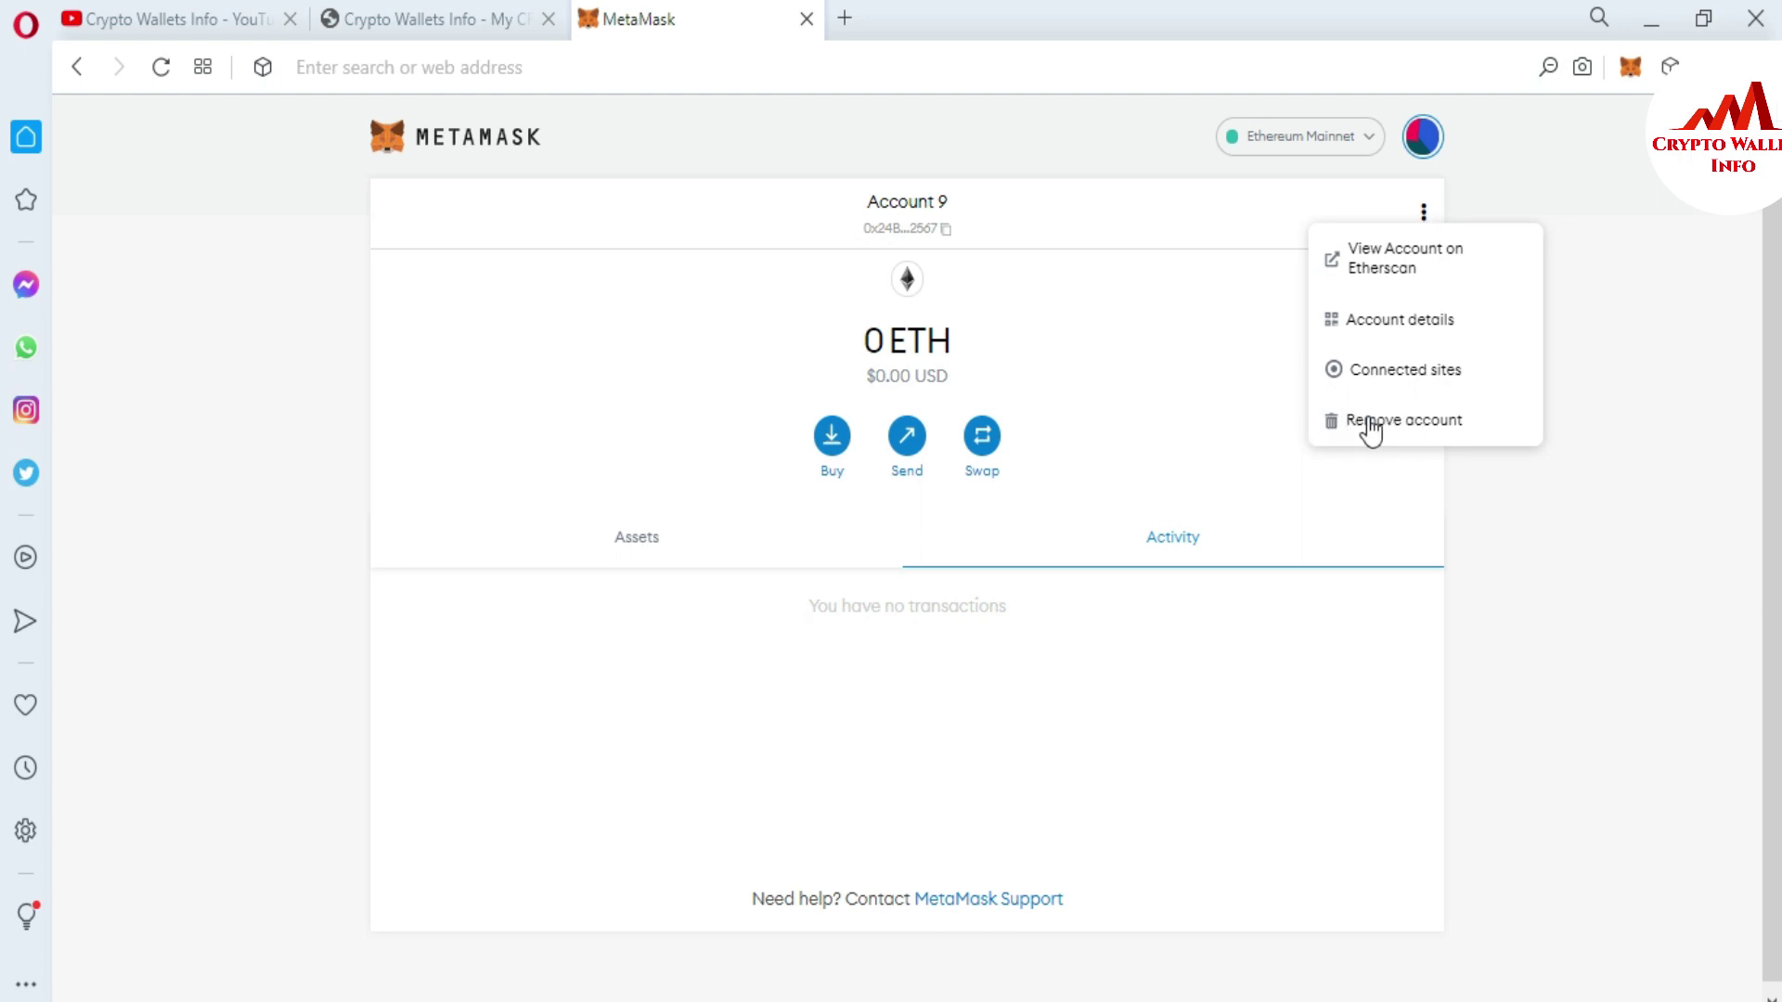
pyautogui.click(1414, 419)
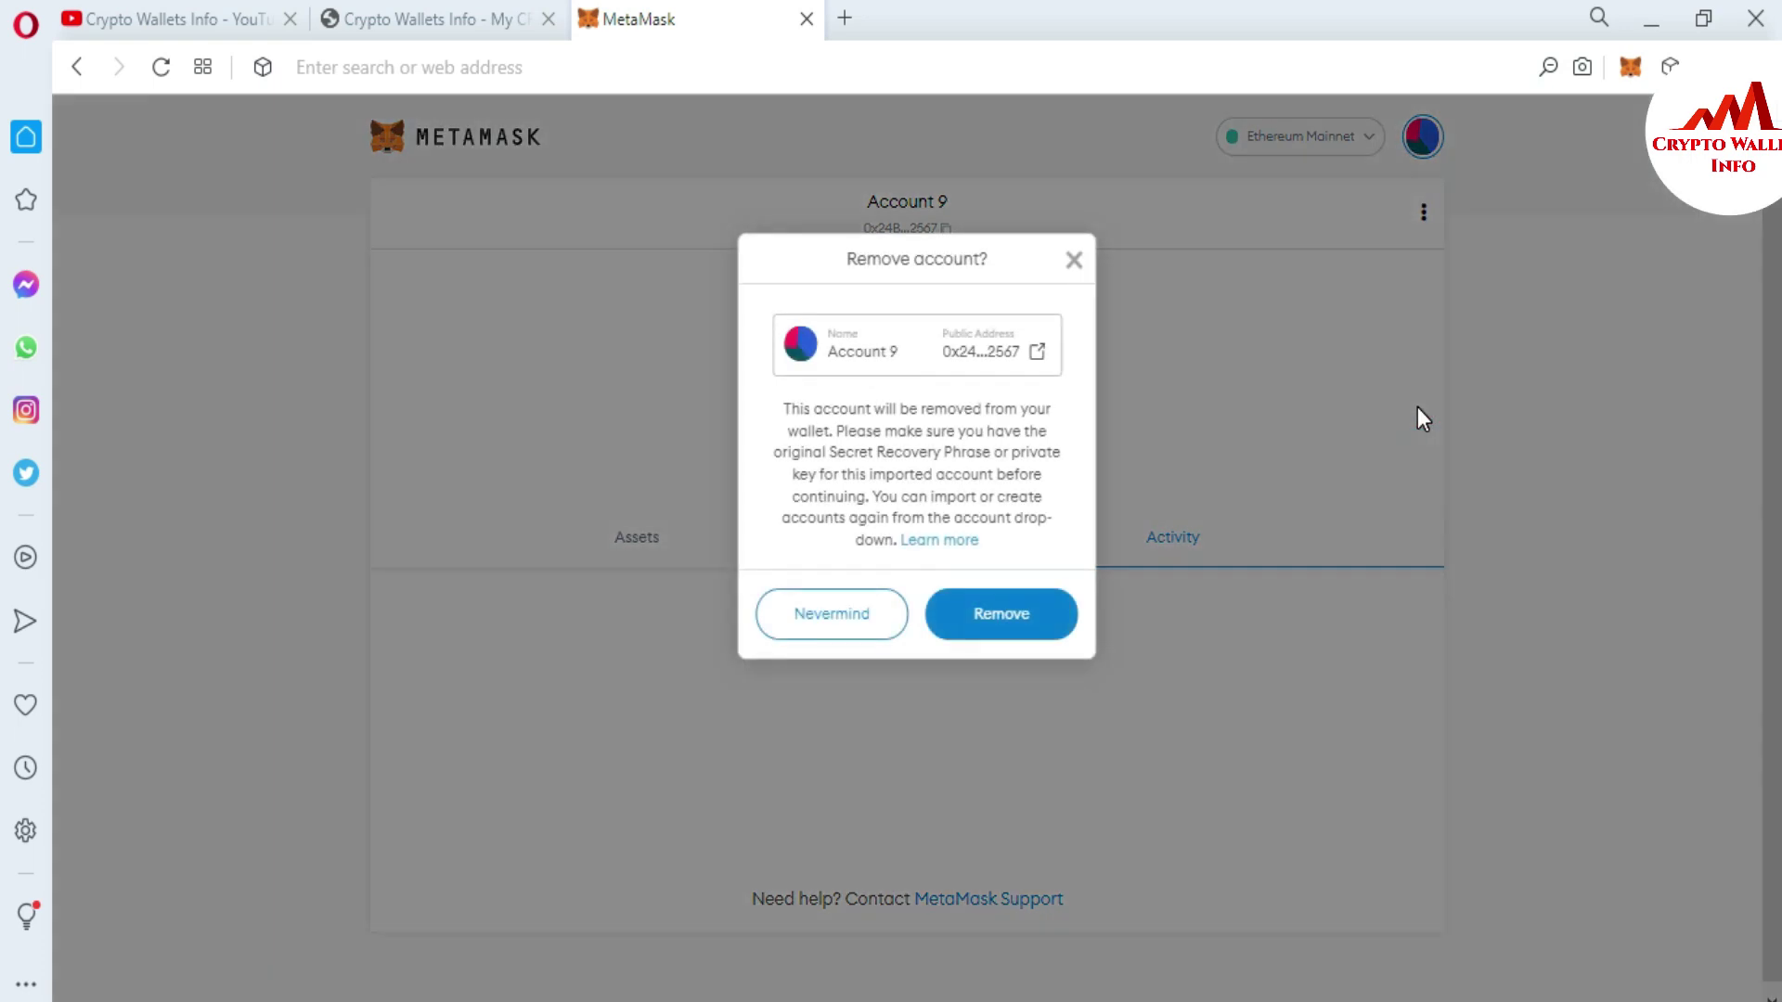
pyautogui.moveTo(782, 409); pyautogui.dragTo(895, 539)
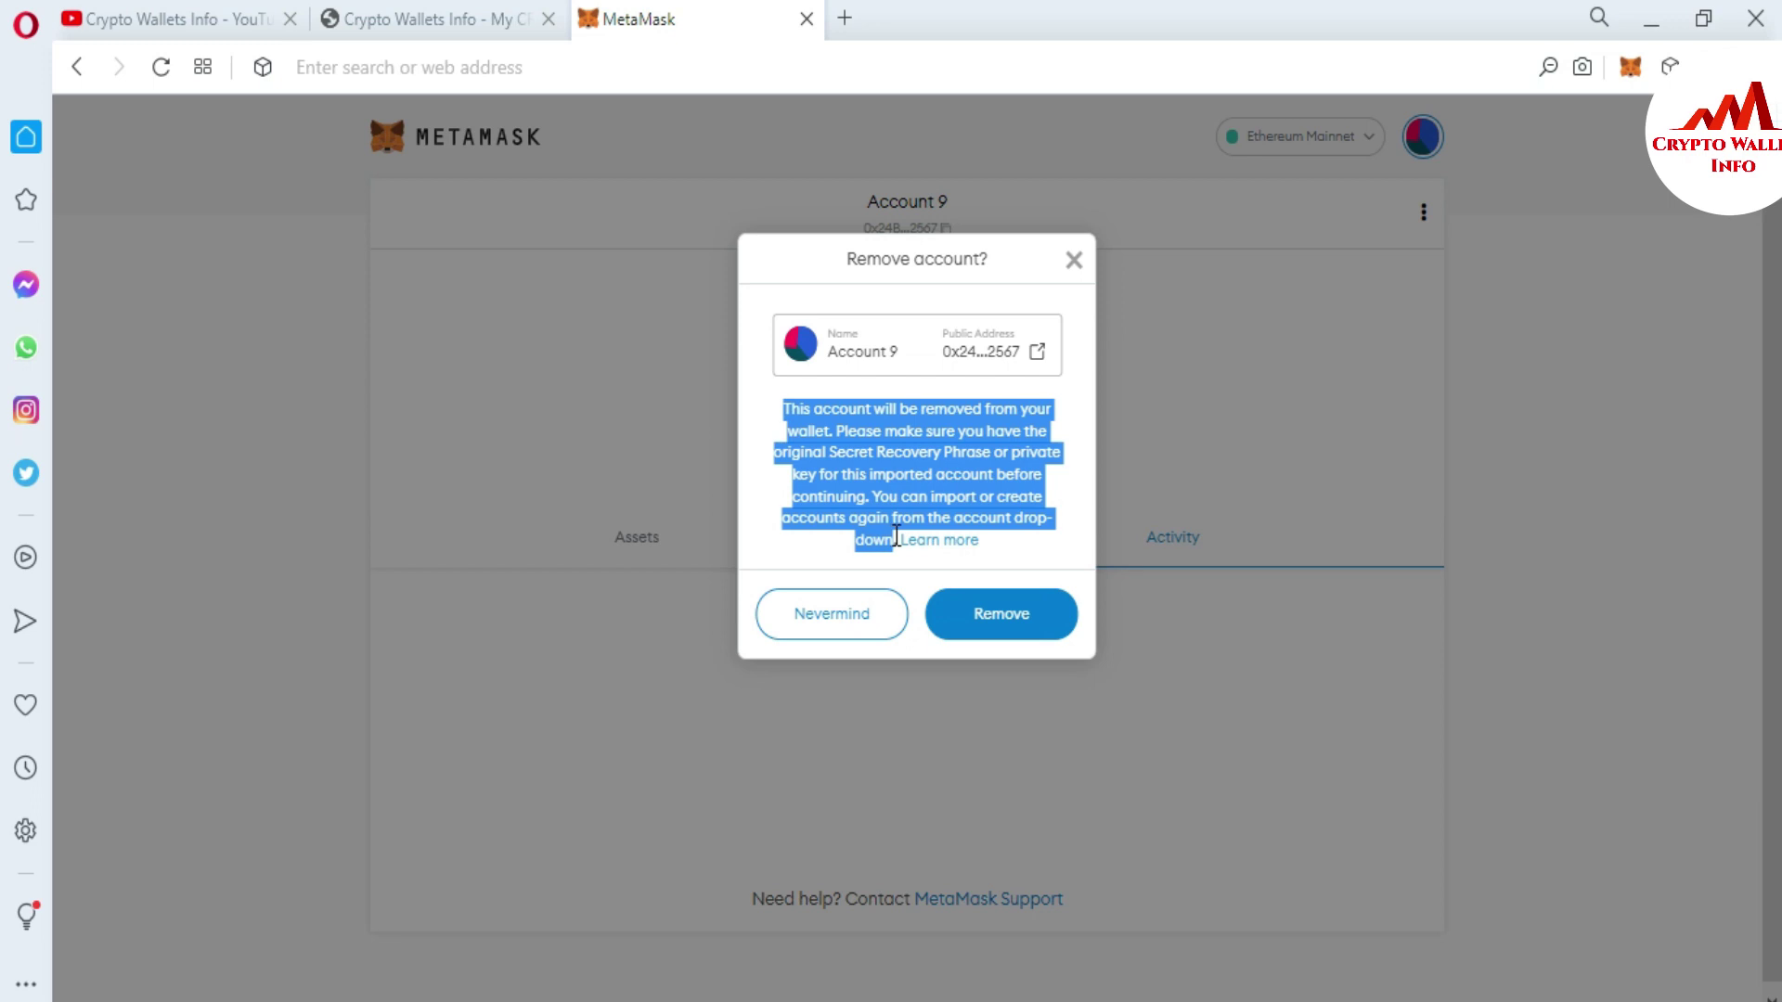
pyautogui.moveTo(896, 538); pyautogui.dragTo(896, 537)
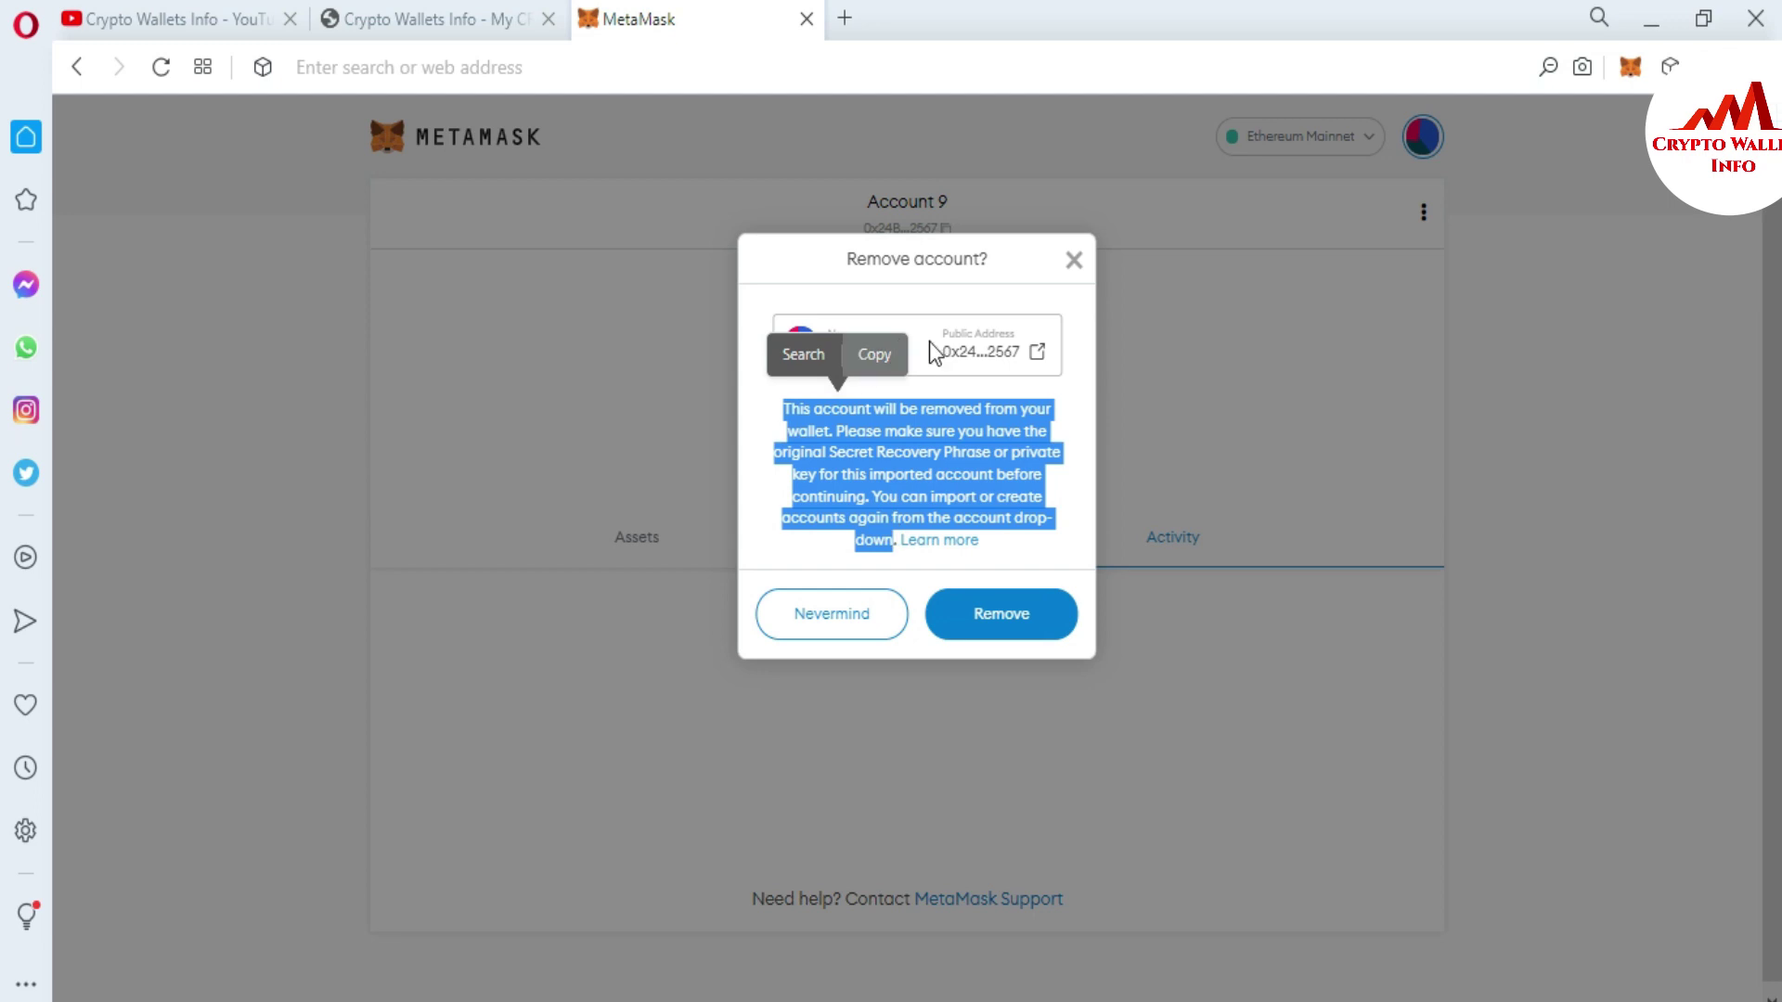
pyautogui.click(983, 622)
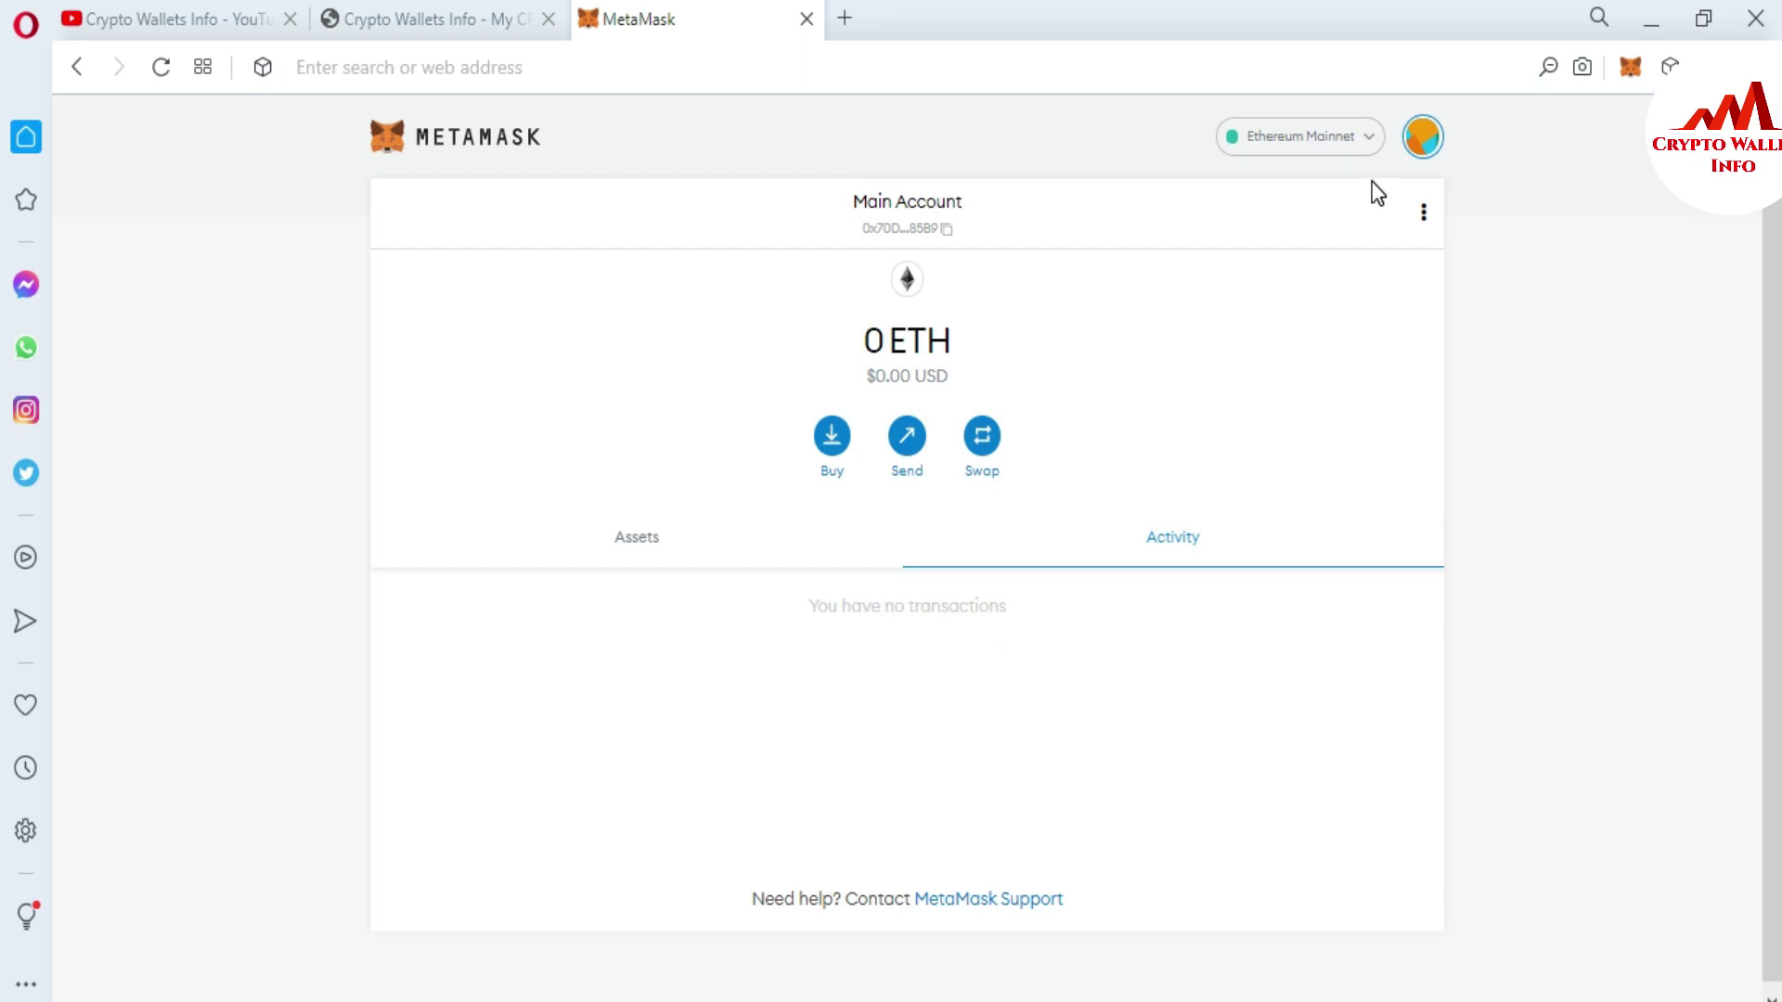
# - Check the My Accounts list from Main Account down to its end for leftover imported accounts, and close it
pyautogui.click(1422, 139)
pyautogui.moveTo(1481, 346); pyautogui.dragTo(1468, 499)
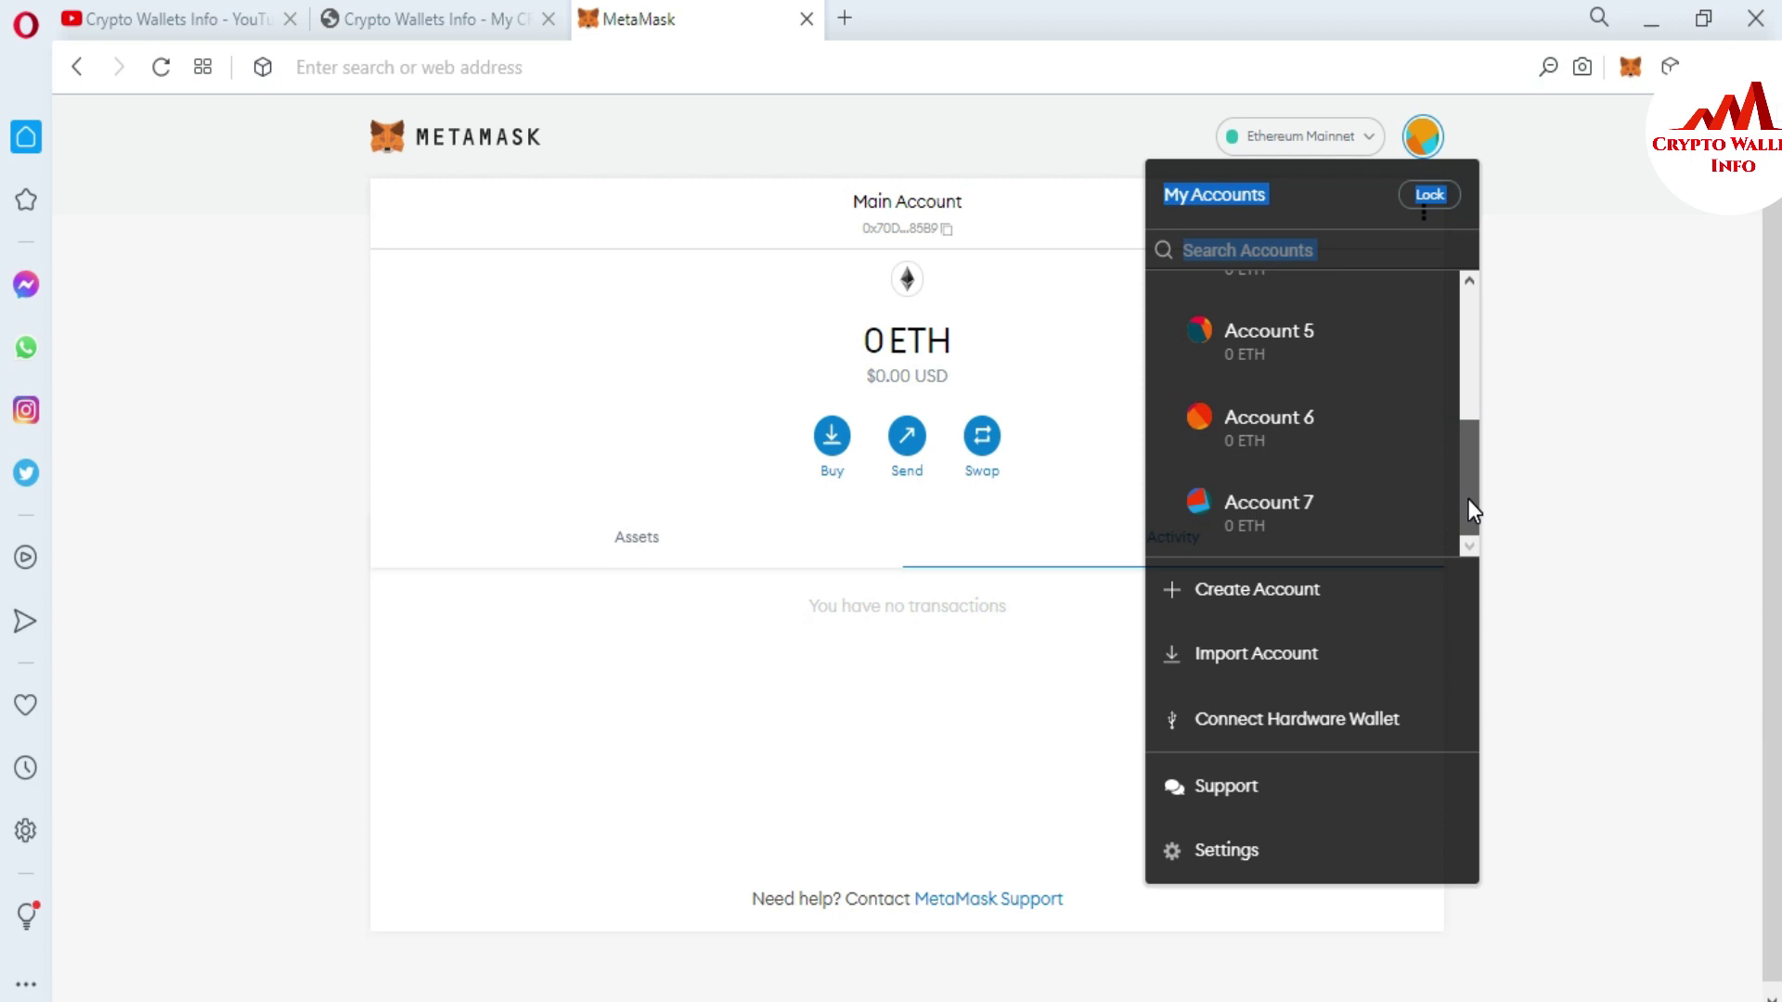
pyautogui.moveTo(1467, 425); pyautogui.dragTo(1461, 342)
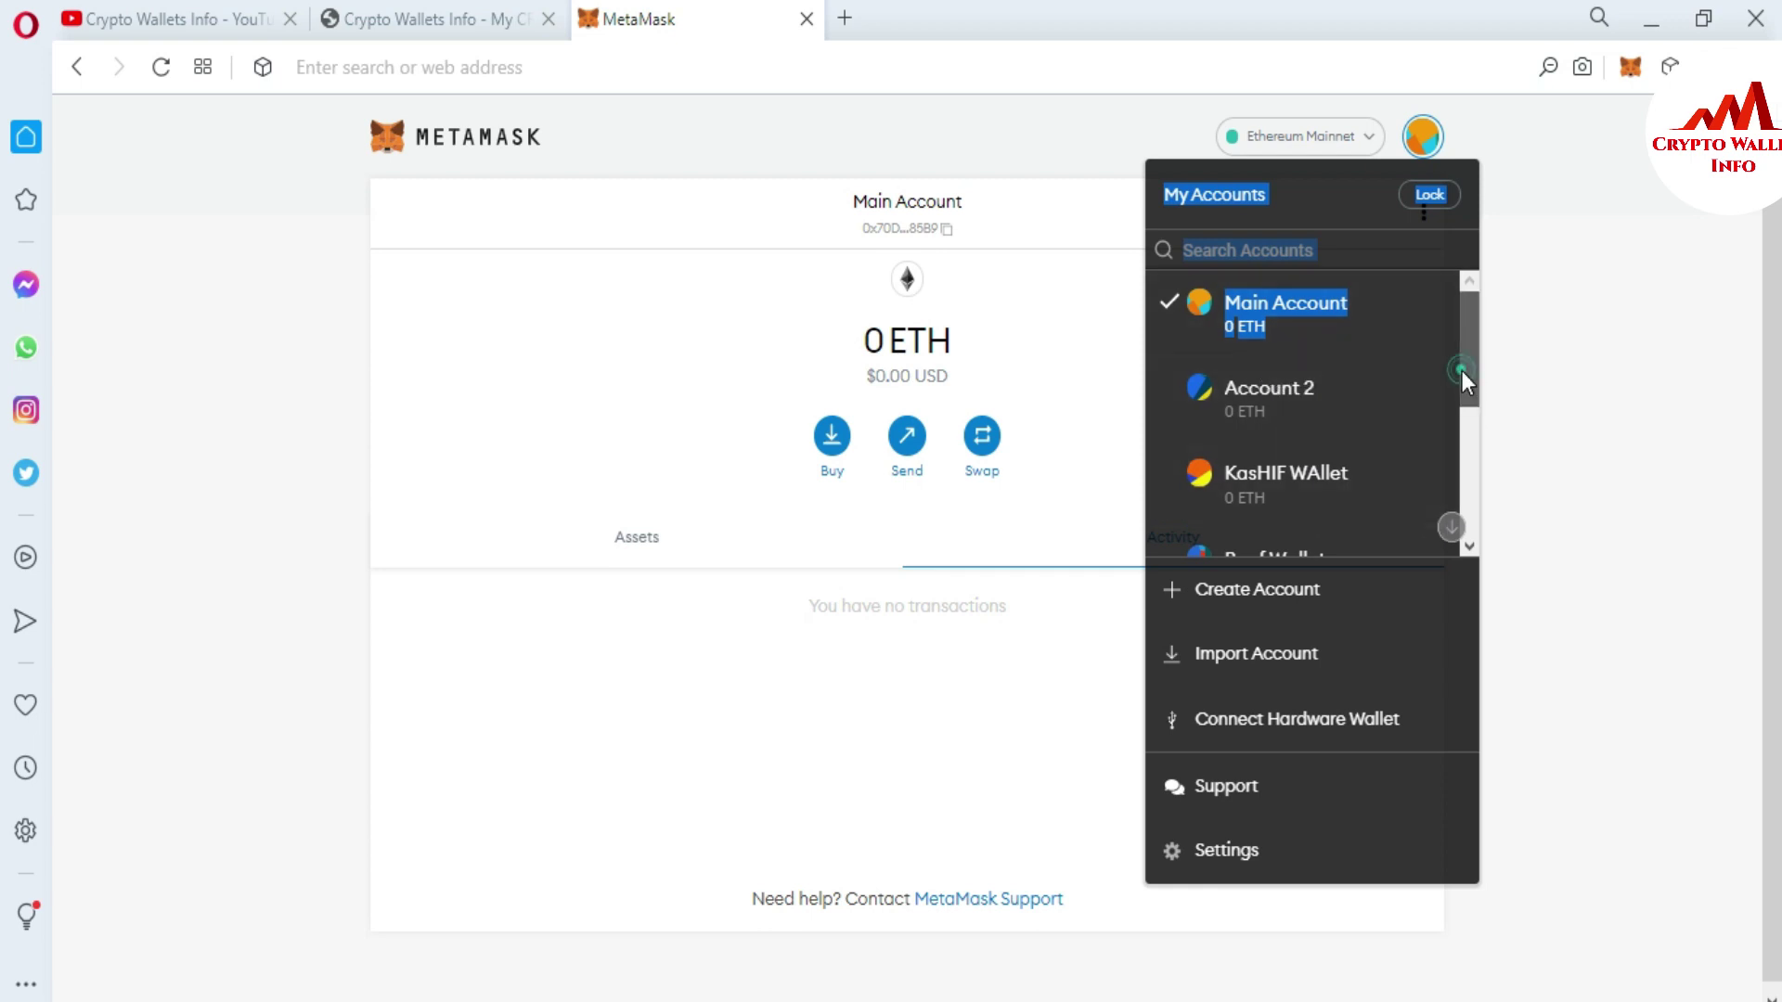
pyautogui.moveTo(1461, 370); pyautogui.dragTo(1476, 581)
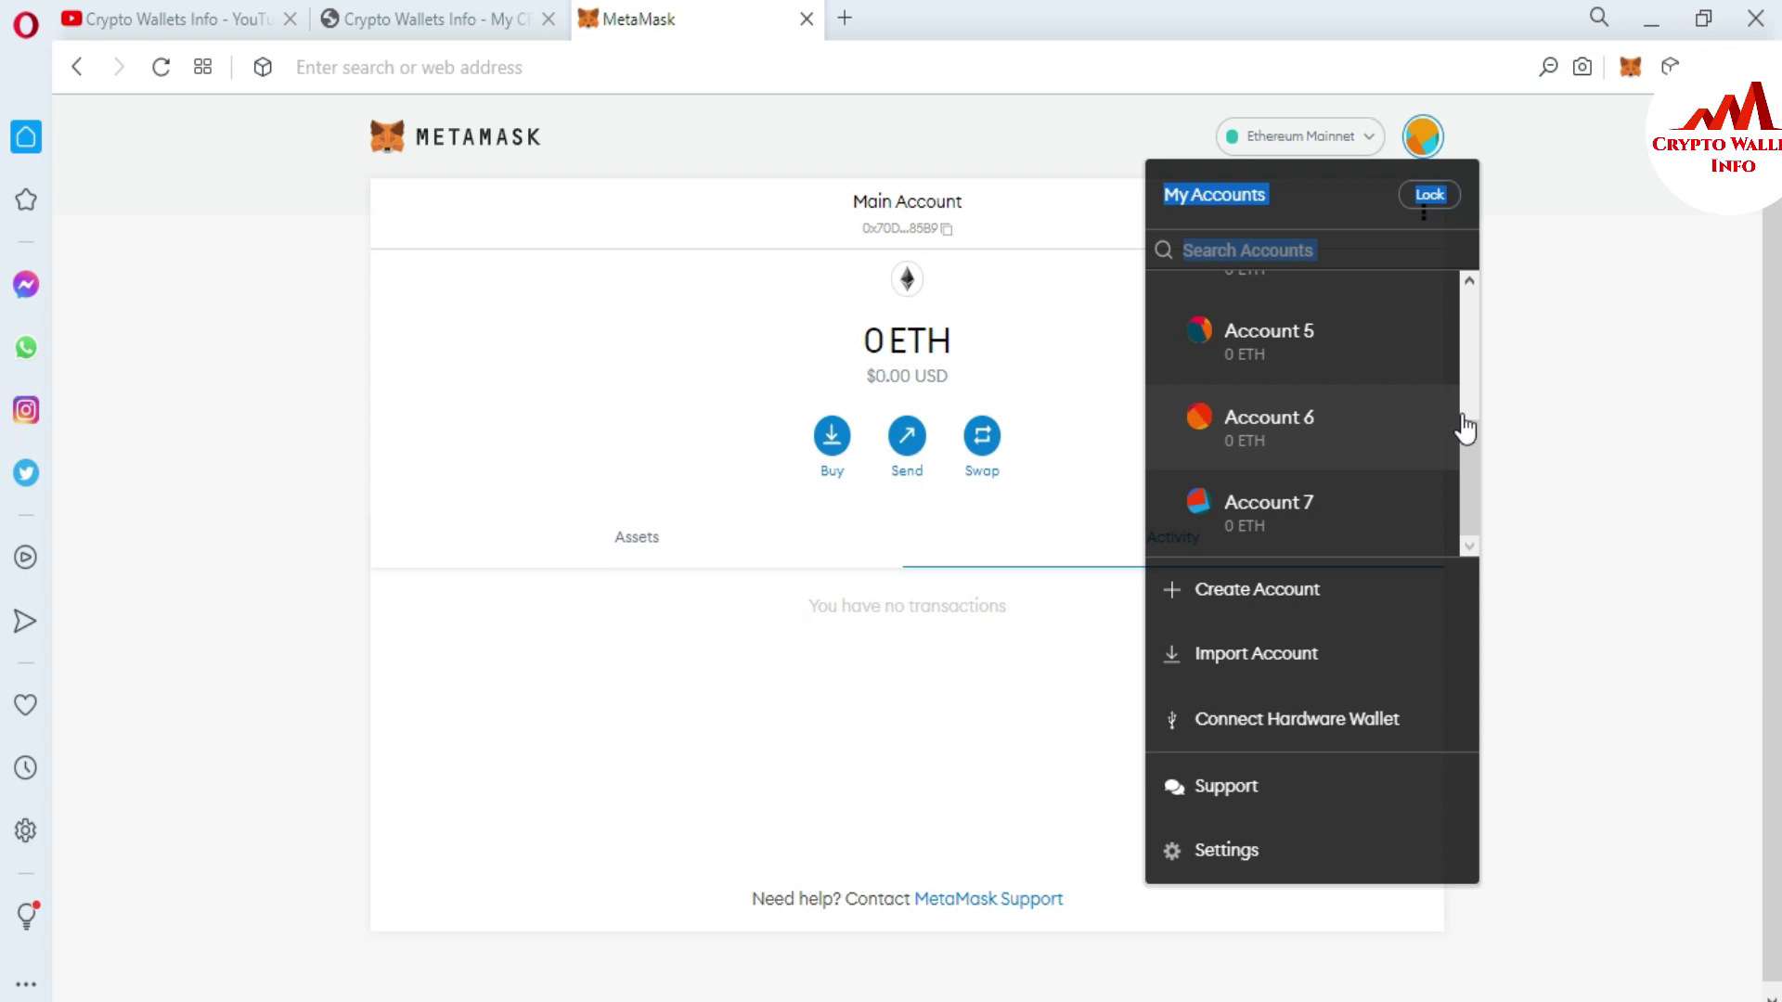
pyautogui.click(1517, 449)
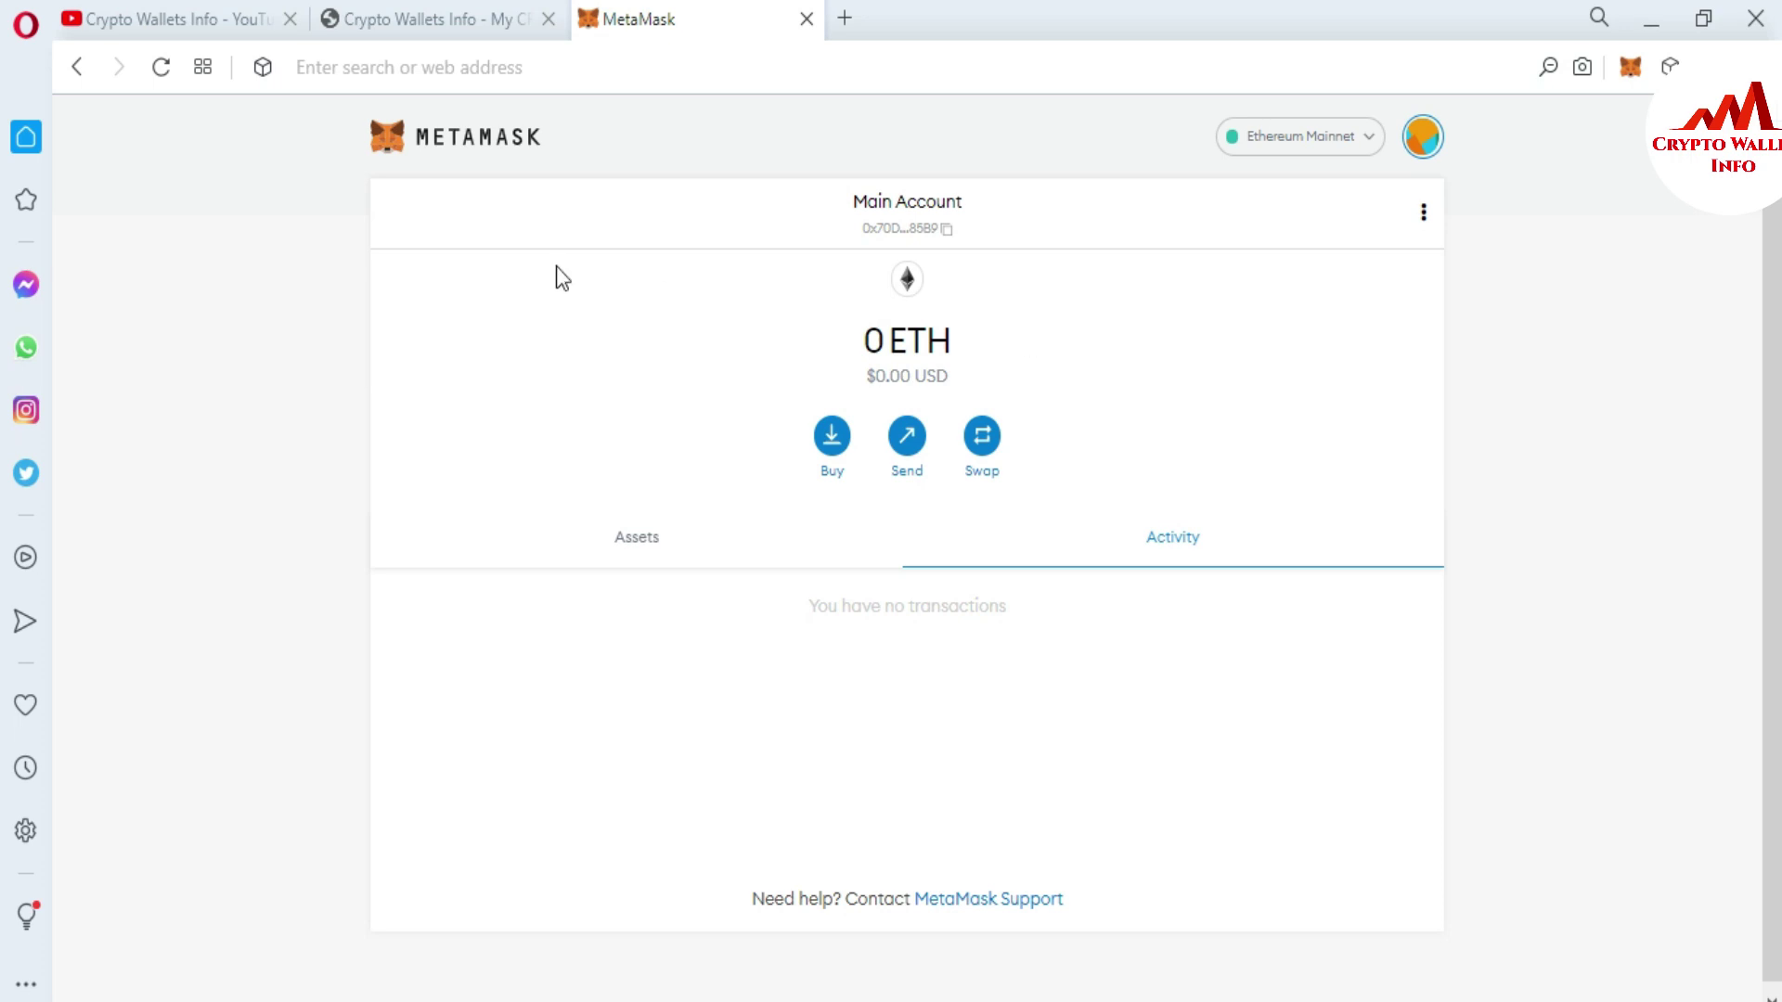
# - Switch to the Crypto Wallets Info YouTube channel page and highlight the channel name
pyautogui.click(189, 36)
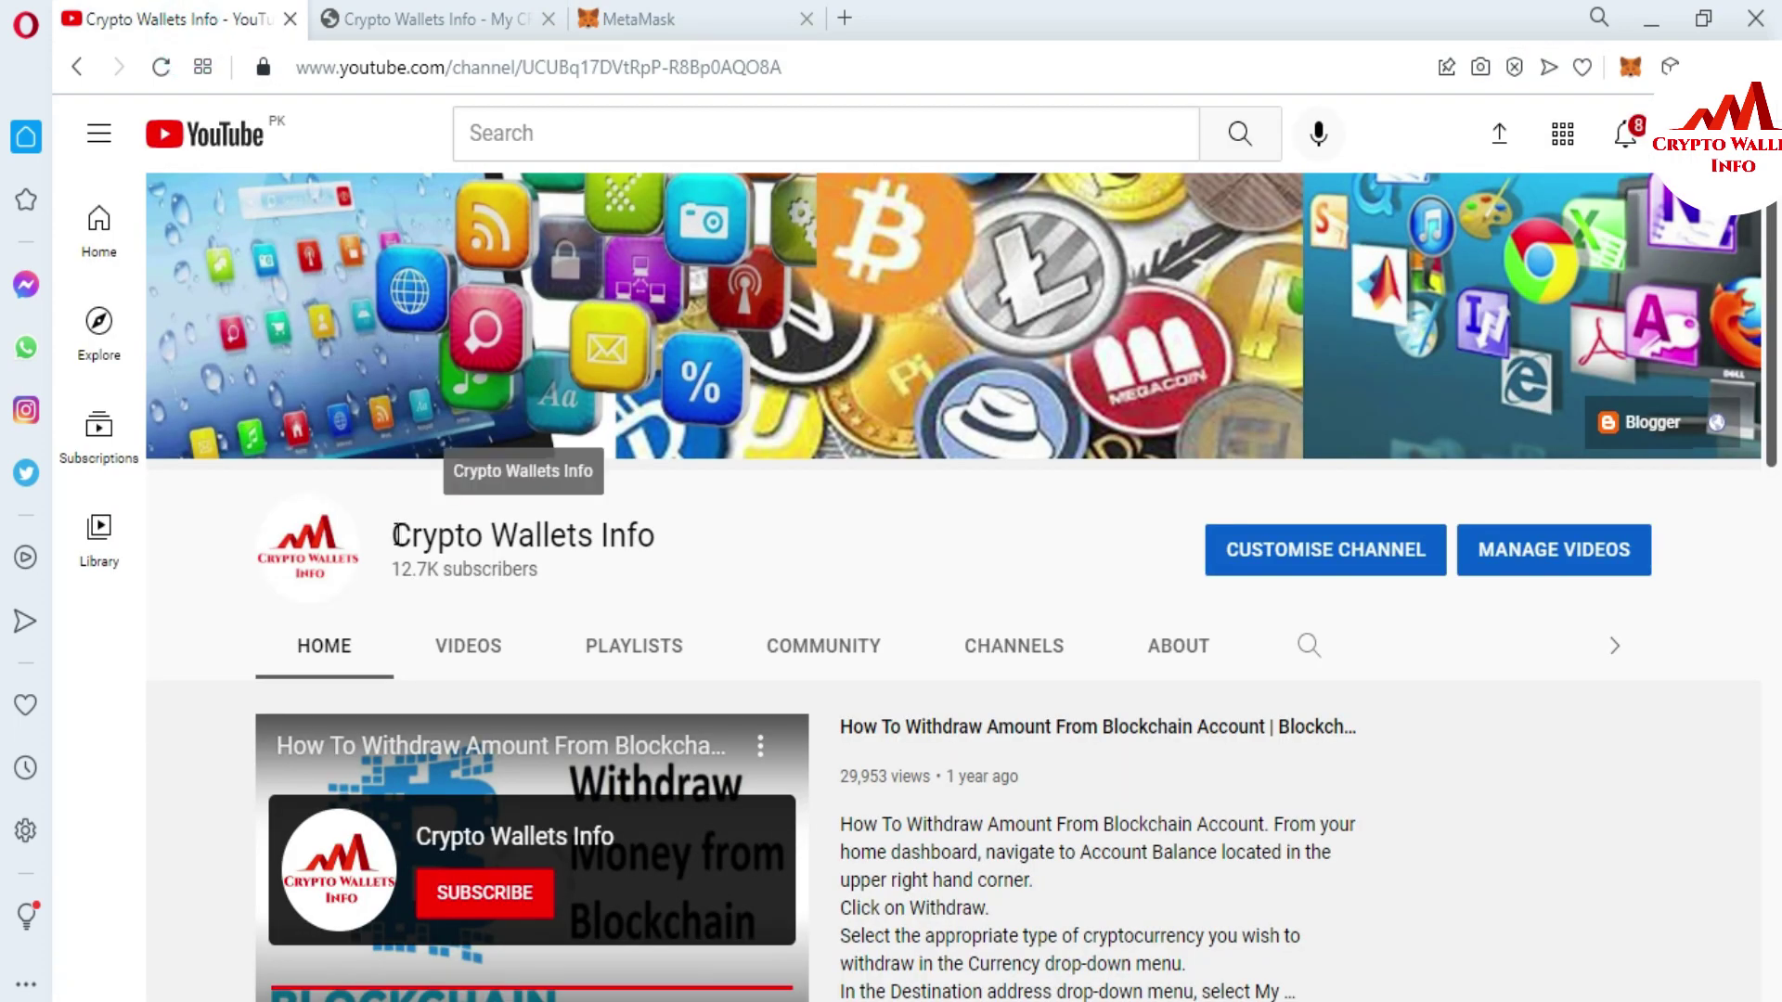
pyautogui.moveTo(393, 535); pyautogui.dragTo(664, 553)
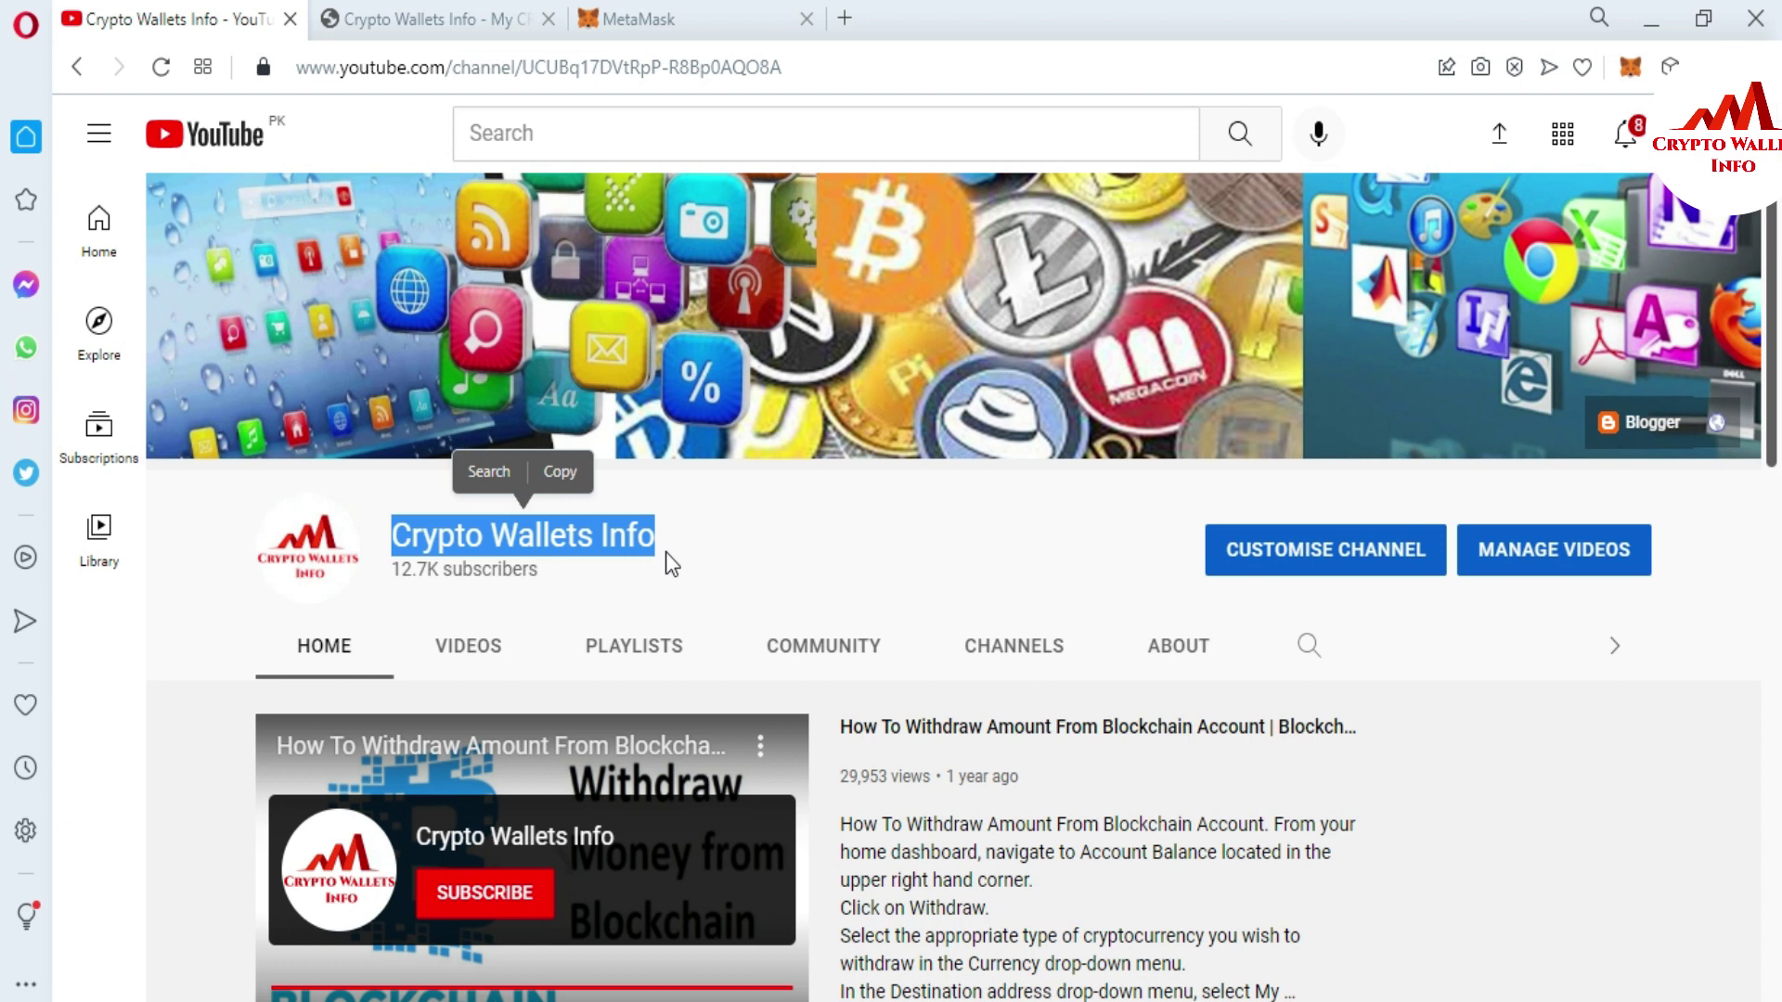
# - Switch to the cryptowalletsinfo.com site and look through the wallet categories listed under All Coins and the recent posts
pyautogui.click(424, 9)
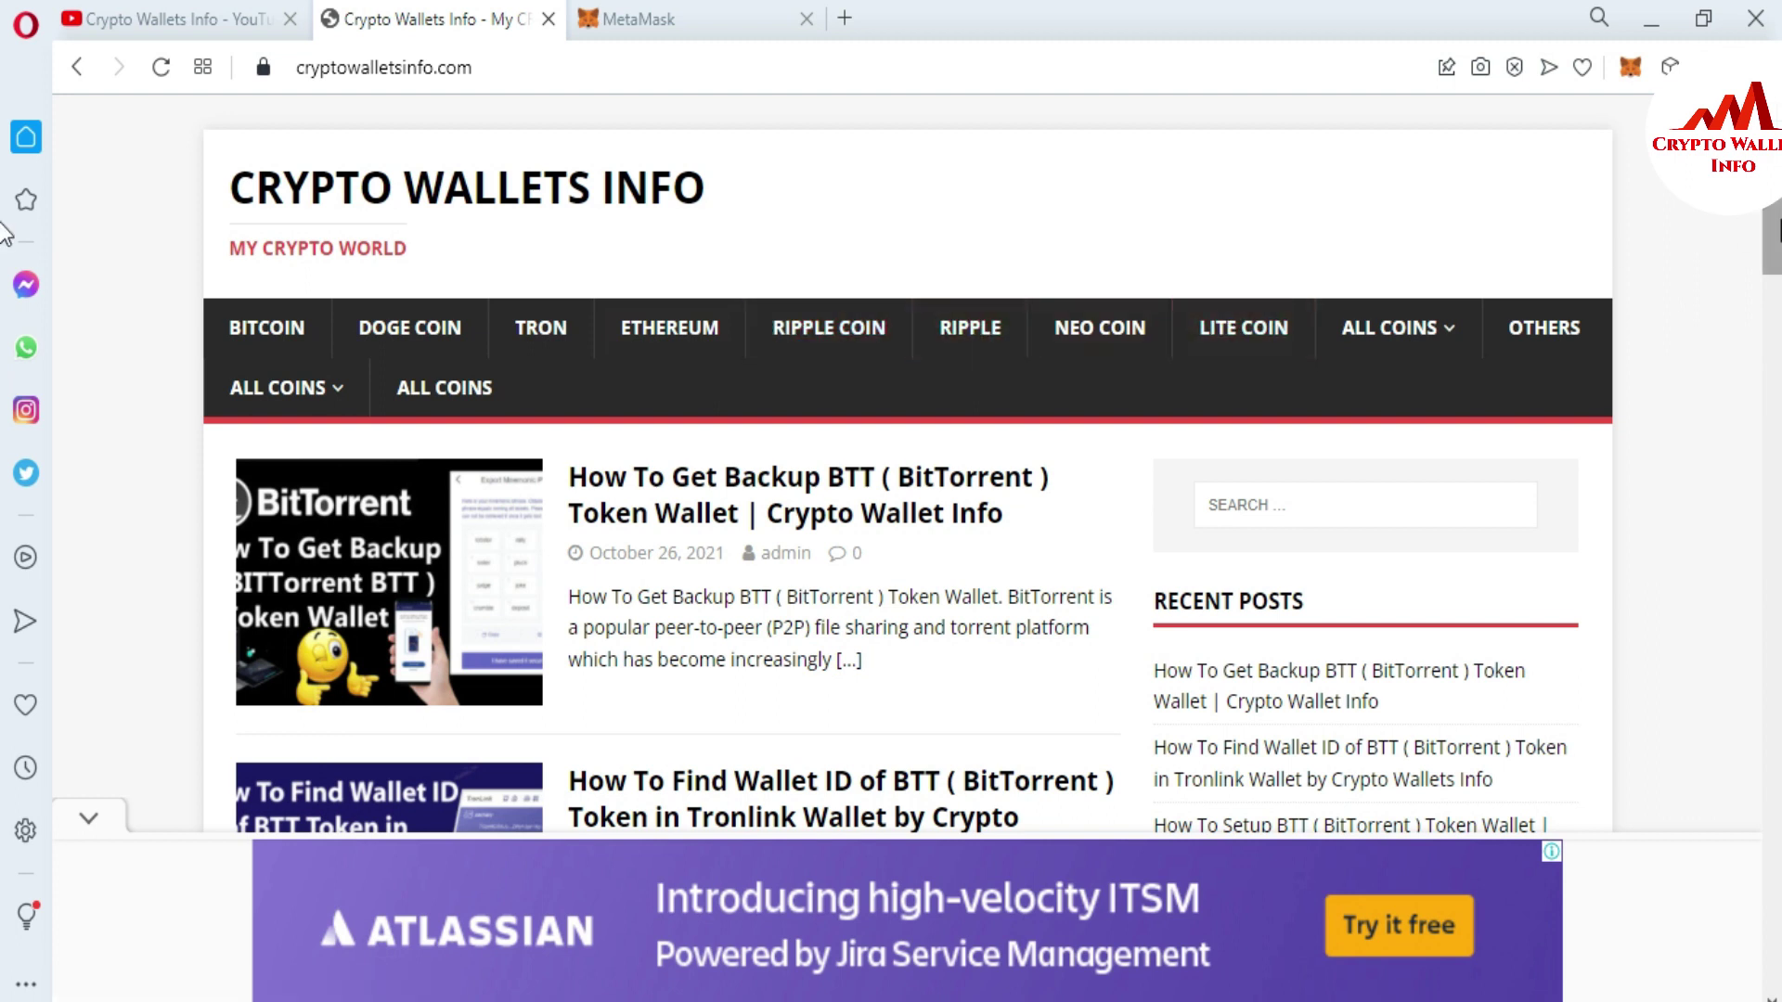
pyautogui.scroll(-2, 1236, 340)
pyautogui.moveTo(1464, 193)
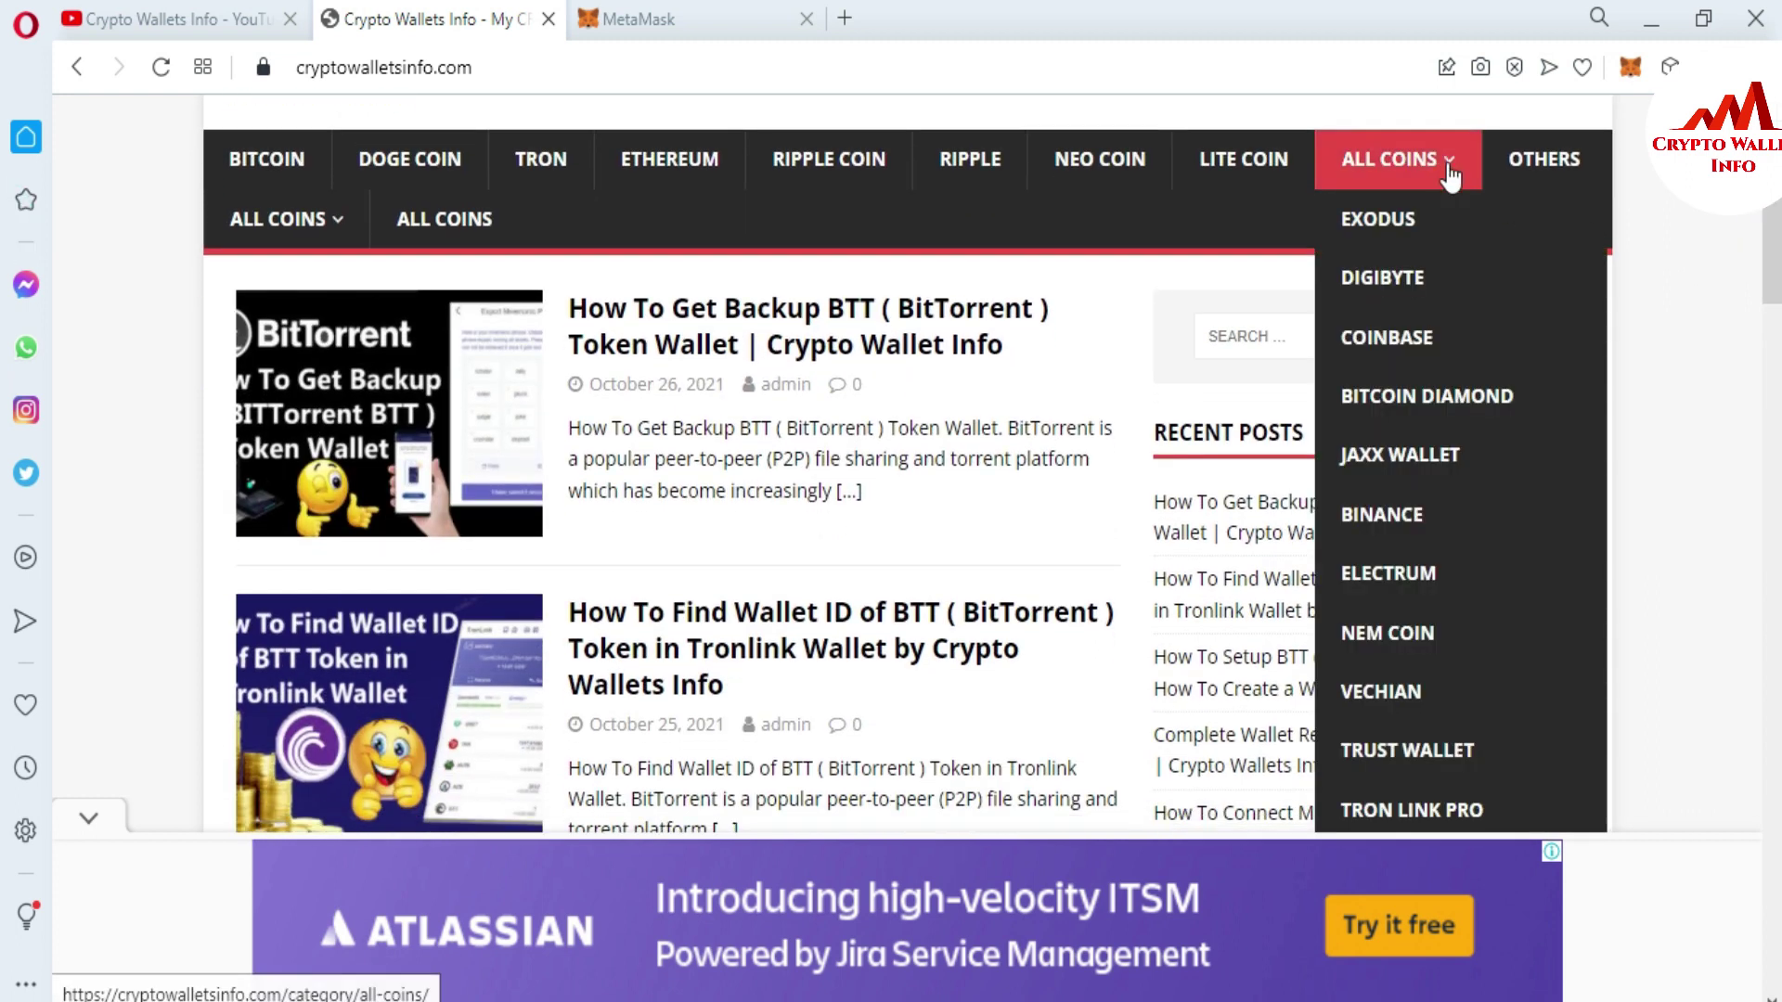
pyautogui.scroll(-2, 1464, 206)
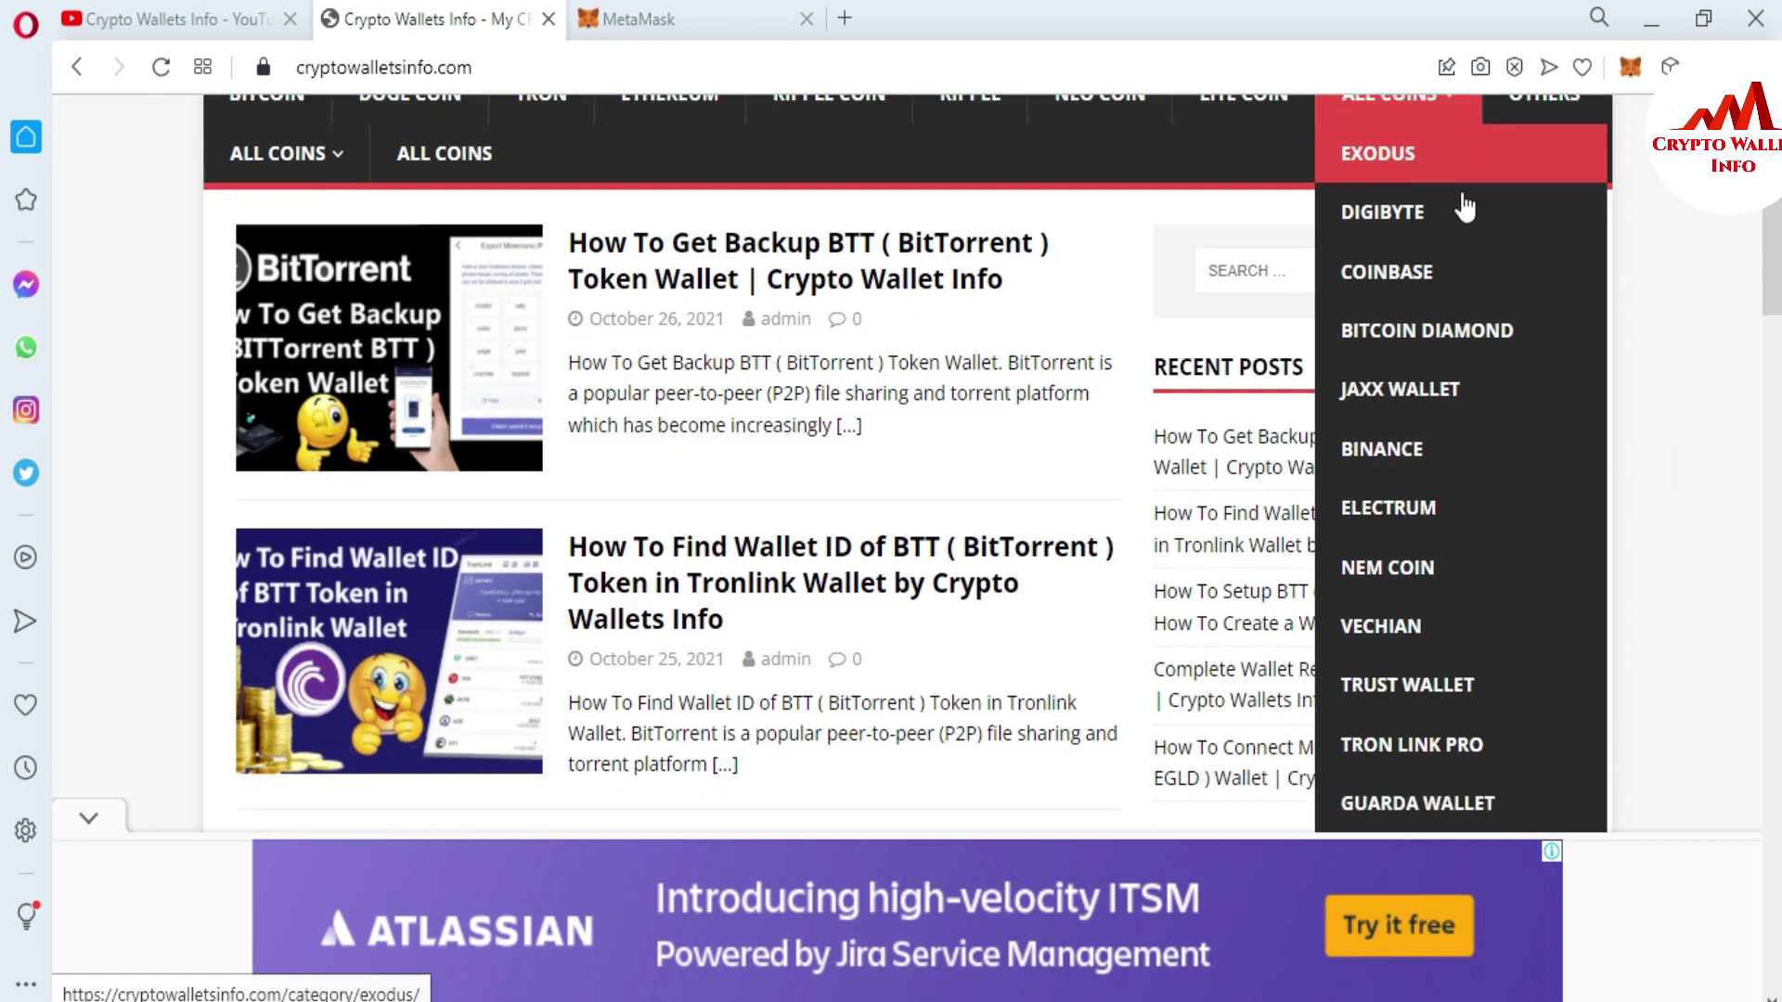
pyautogui.scroll(-4, 1464, 206)
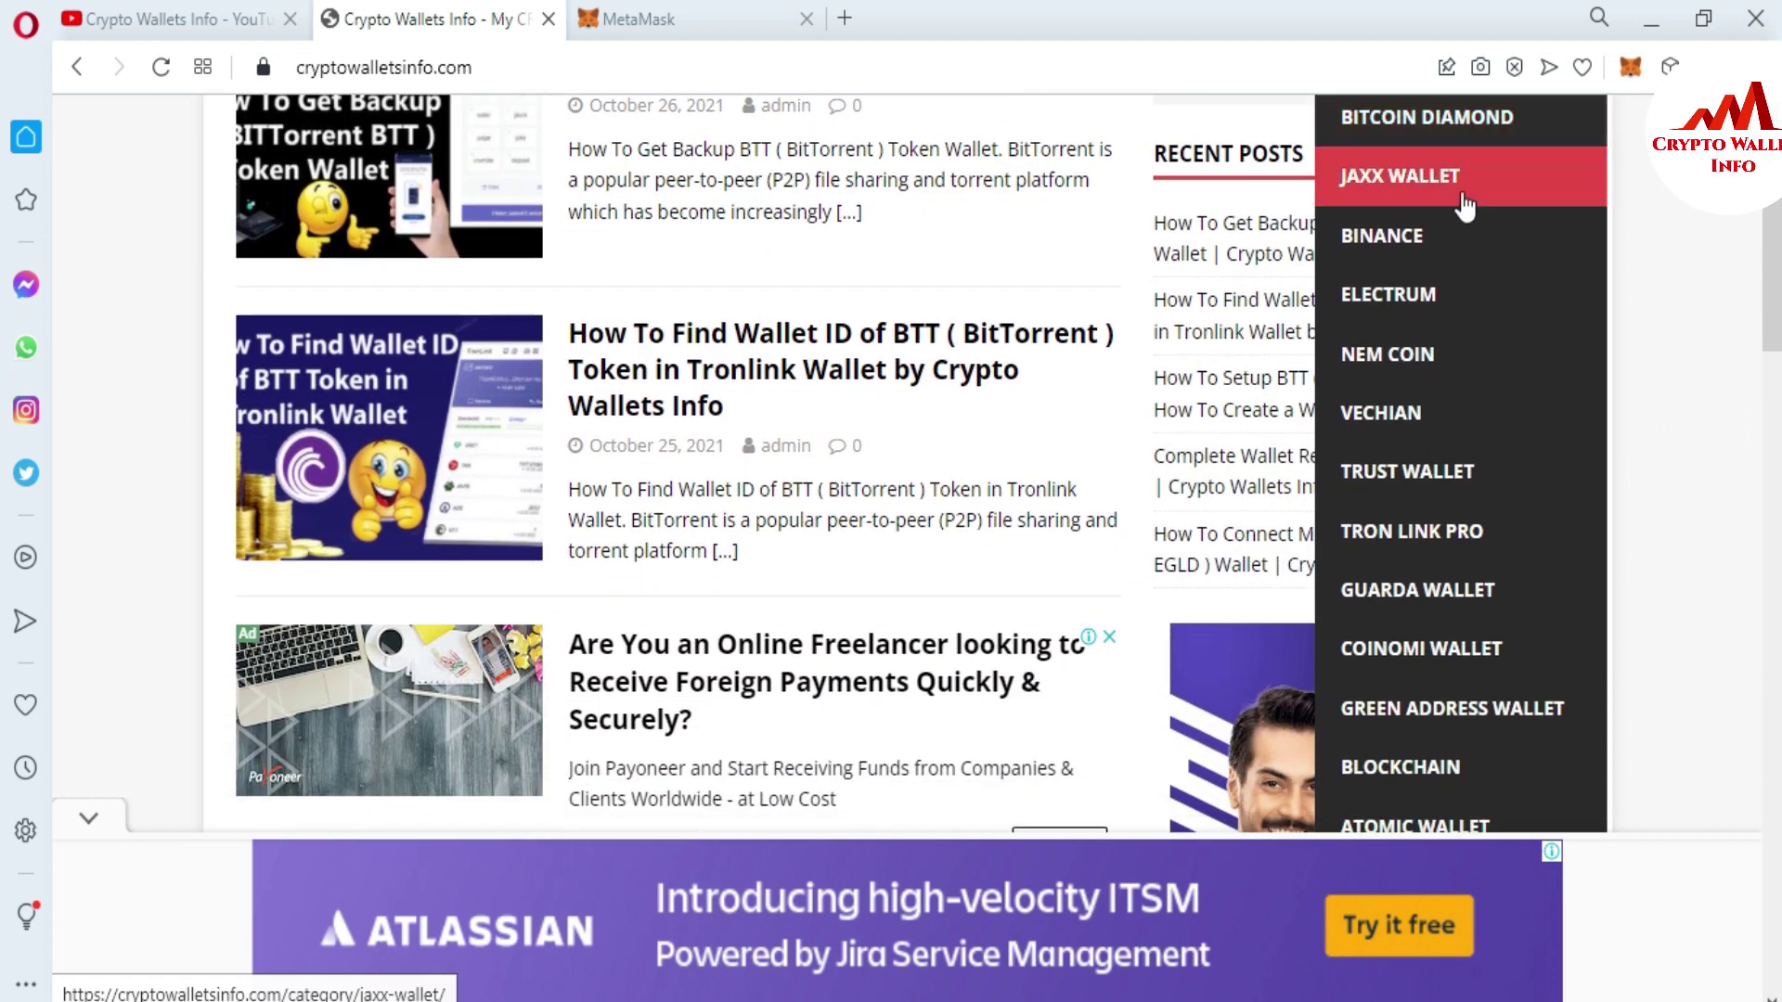
pyautogui.scroll(-3, 1465, 206)
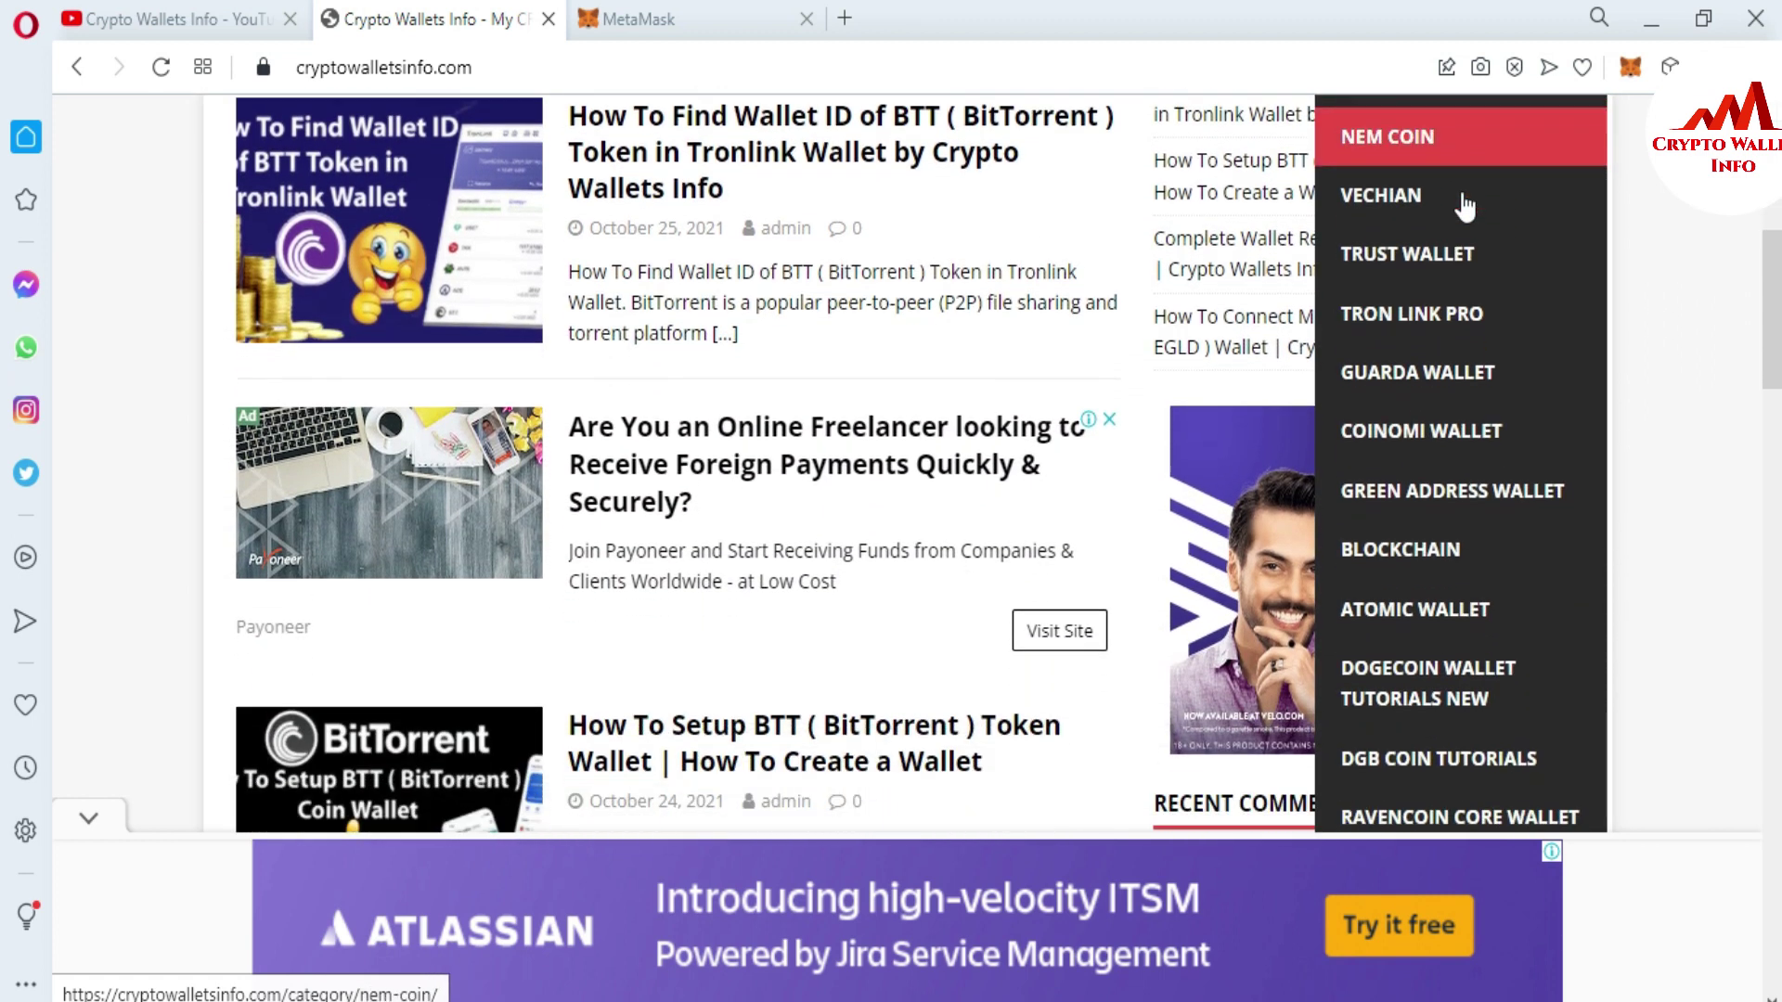
pyautogui.scroll(-3, 1465, 206)
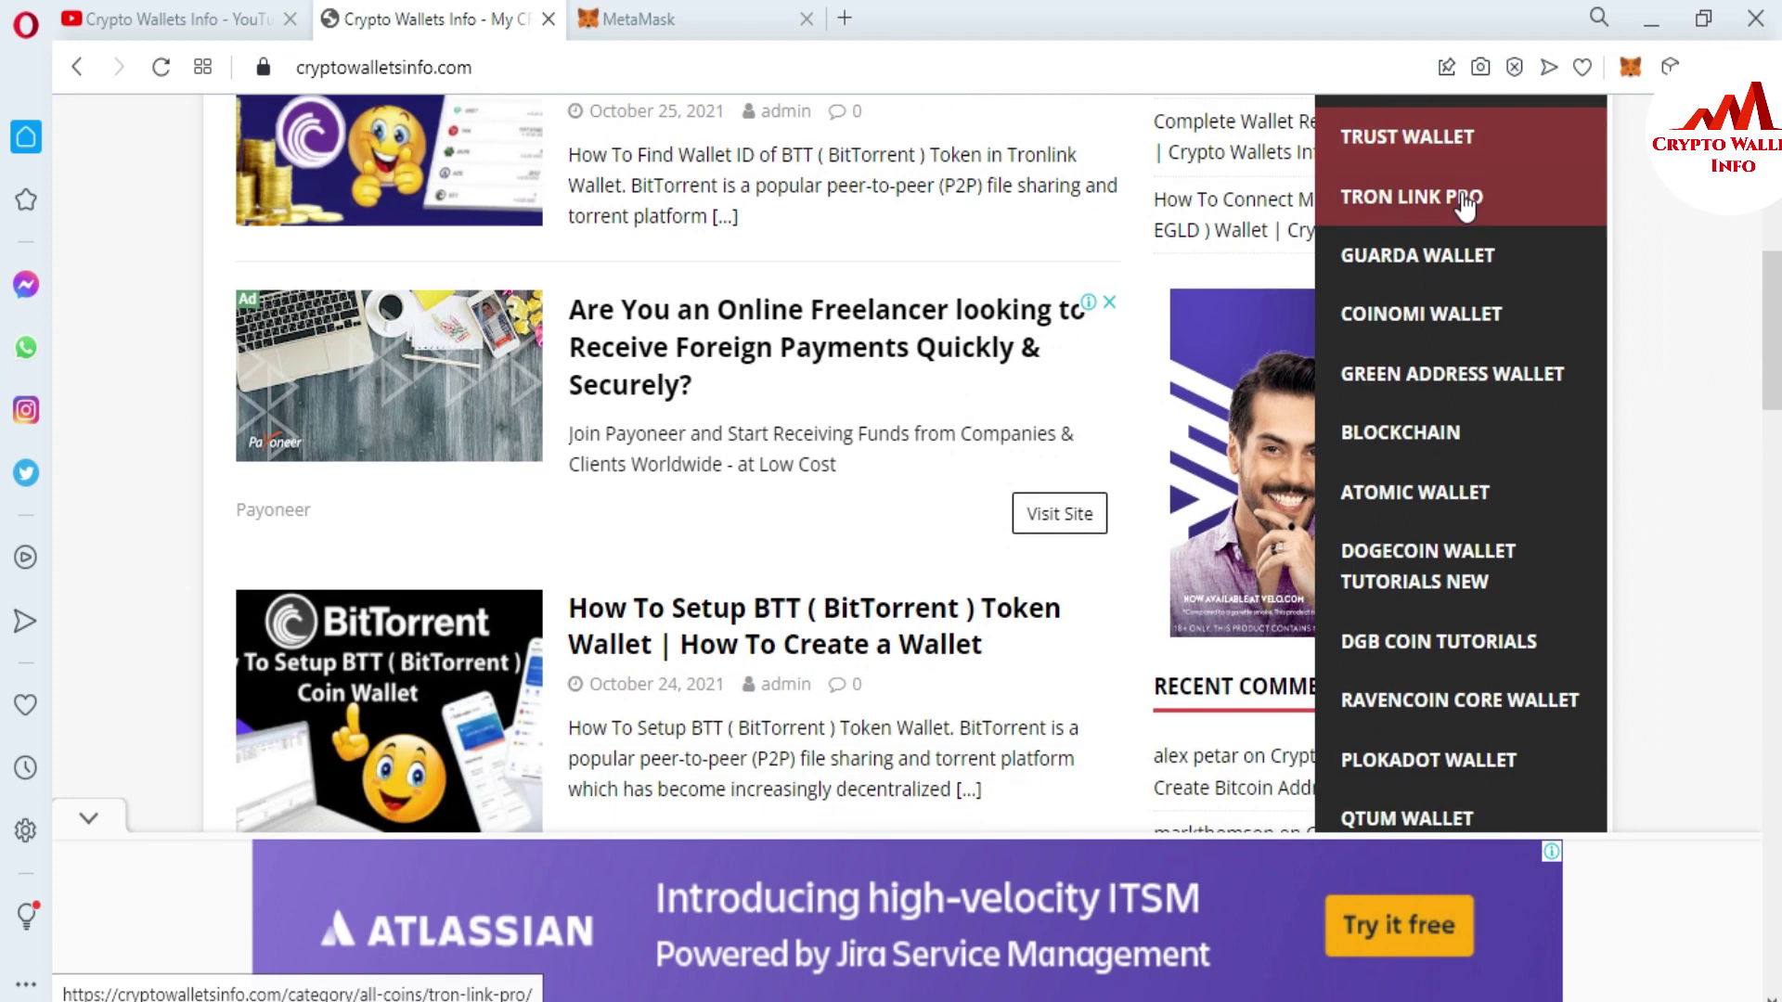
pyautogui.scroll(-3, 1464, 206)
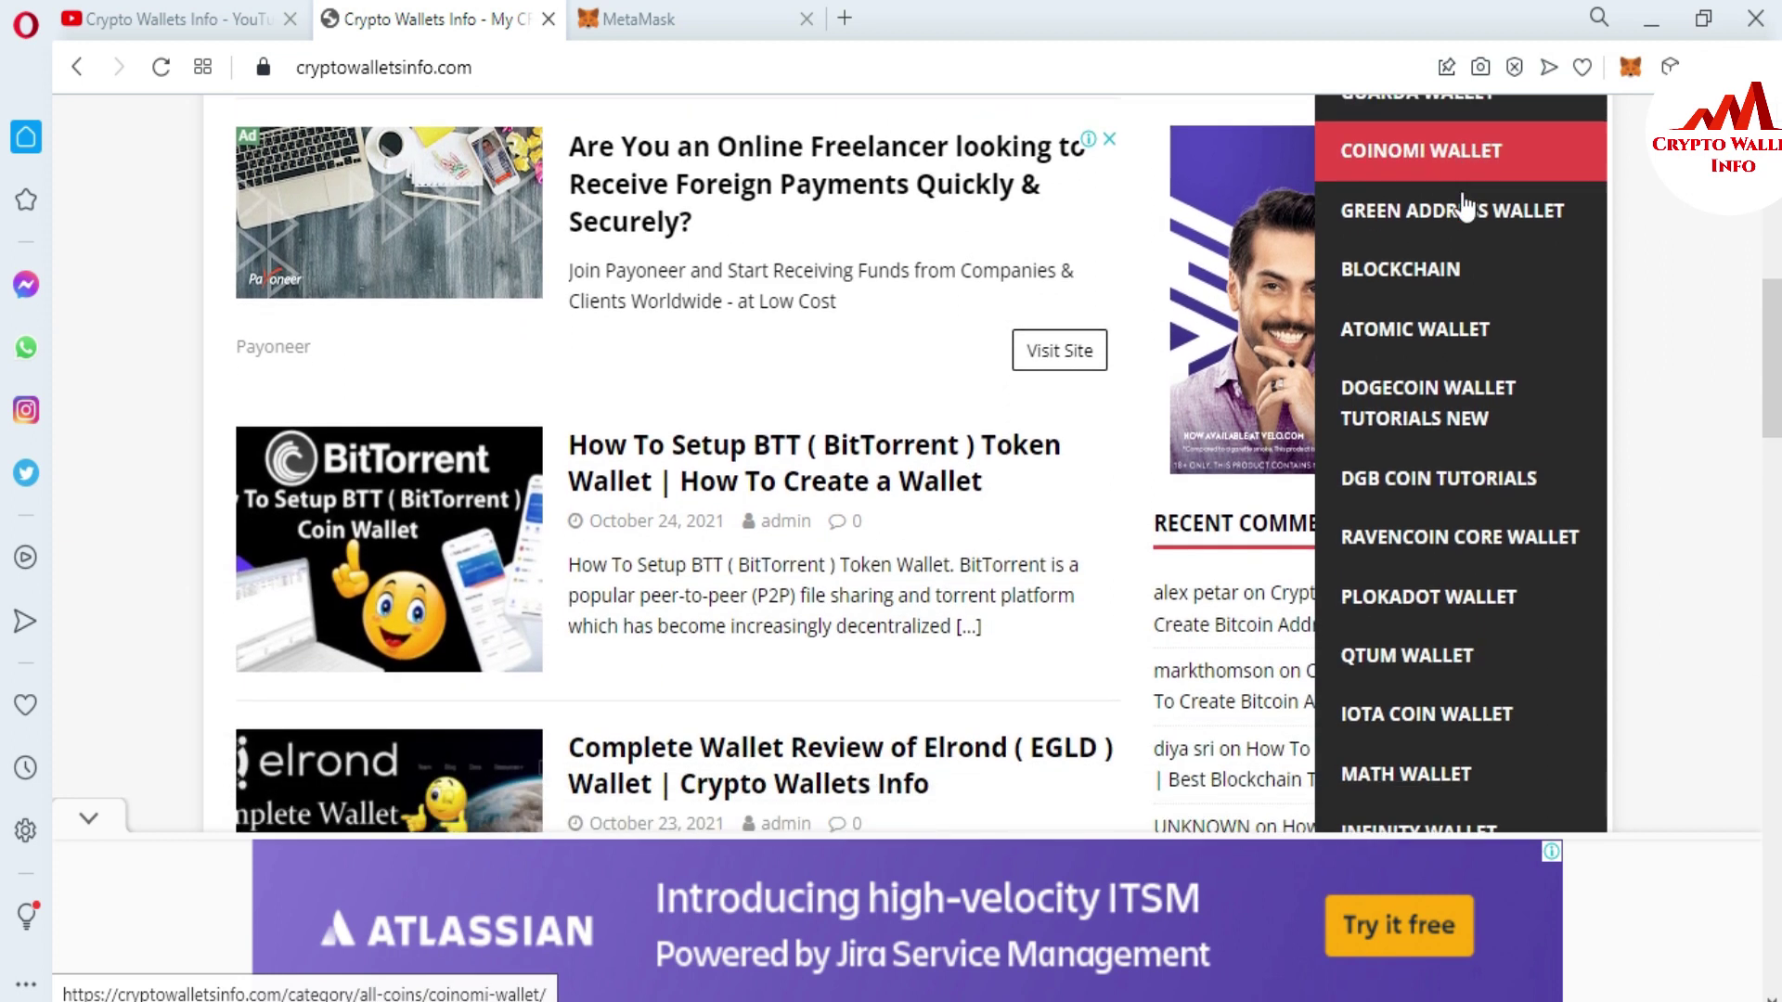
pyautogui.scroll(-4, 1464, 206)
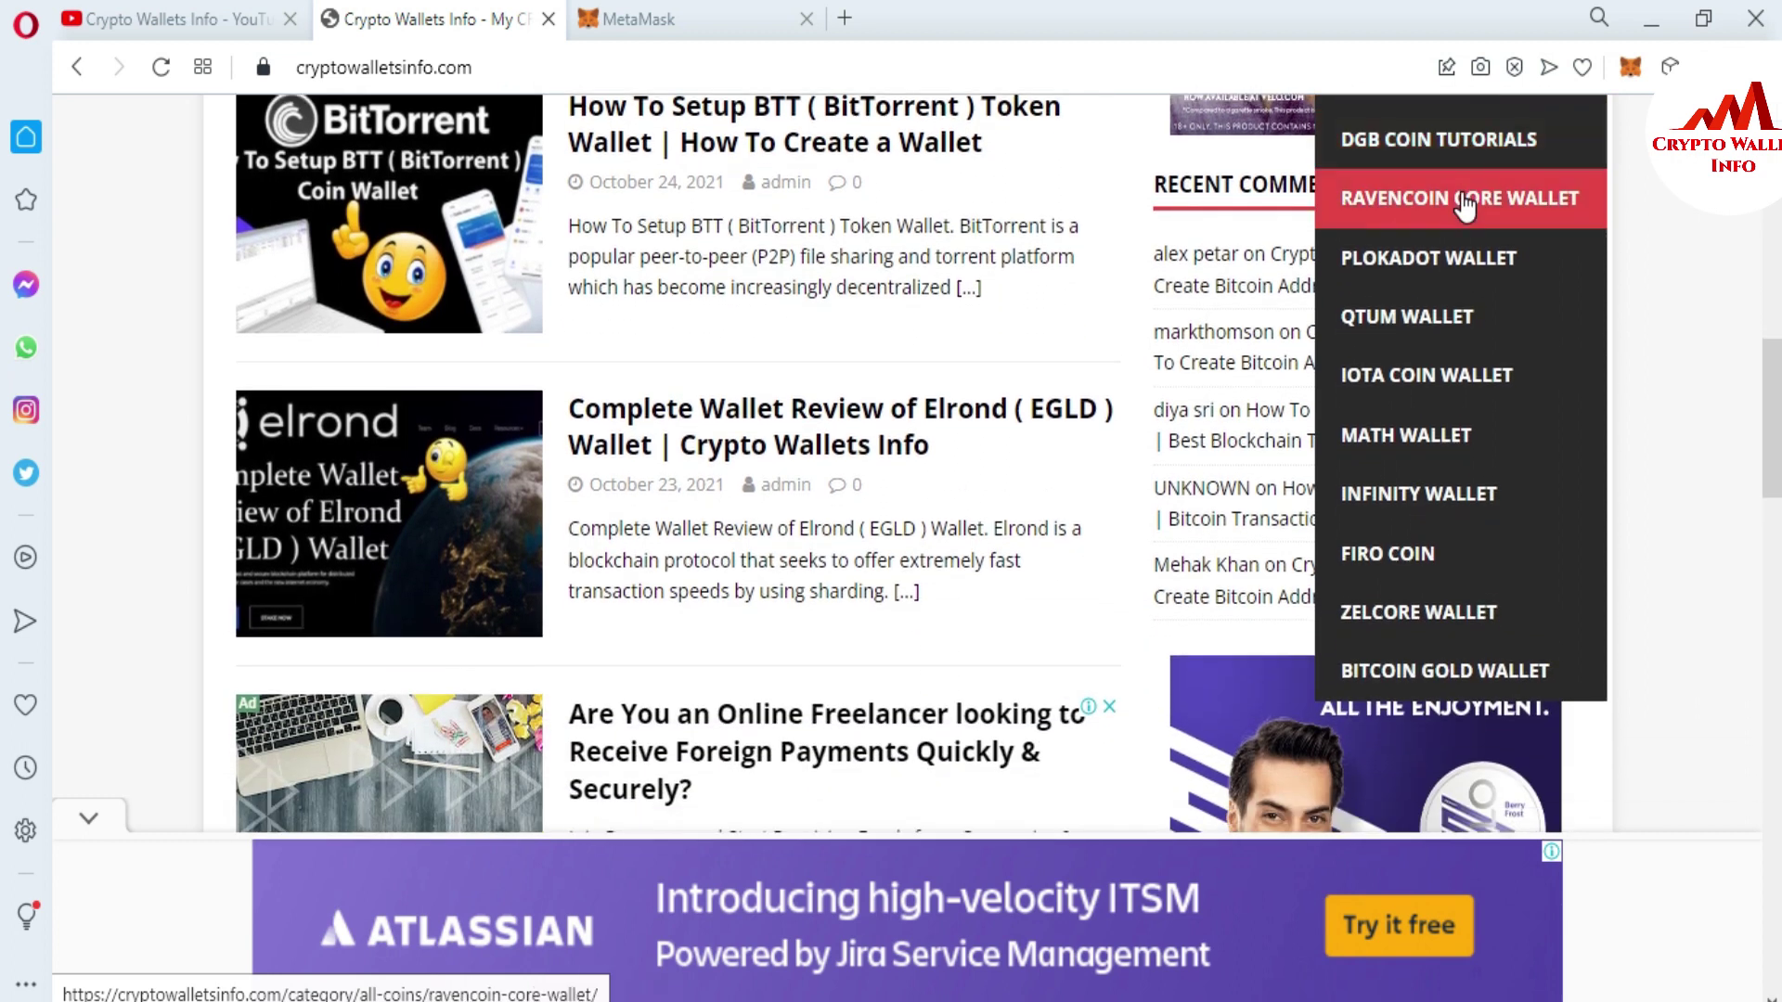
pyautogui.scroll(-2, 1464, 206)
pyautogui.scroll(-4, 1465, 206)
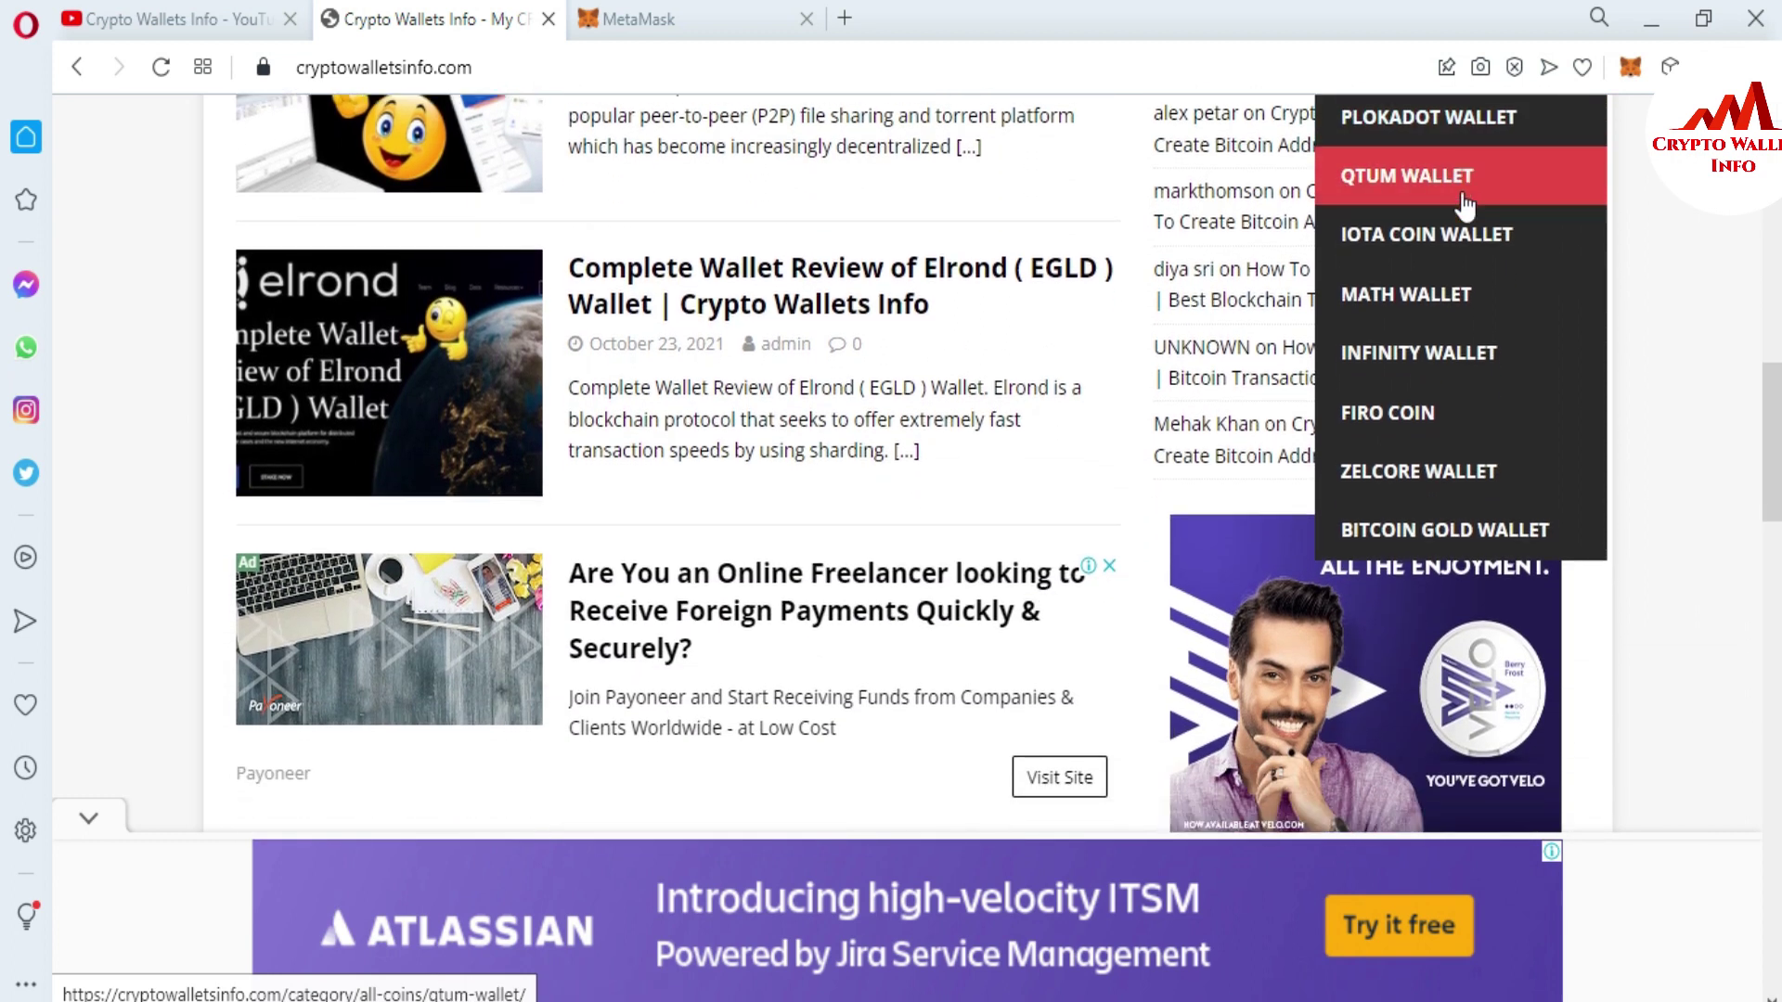
pyautogui.scroll(-2, 1465, 206)
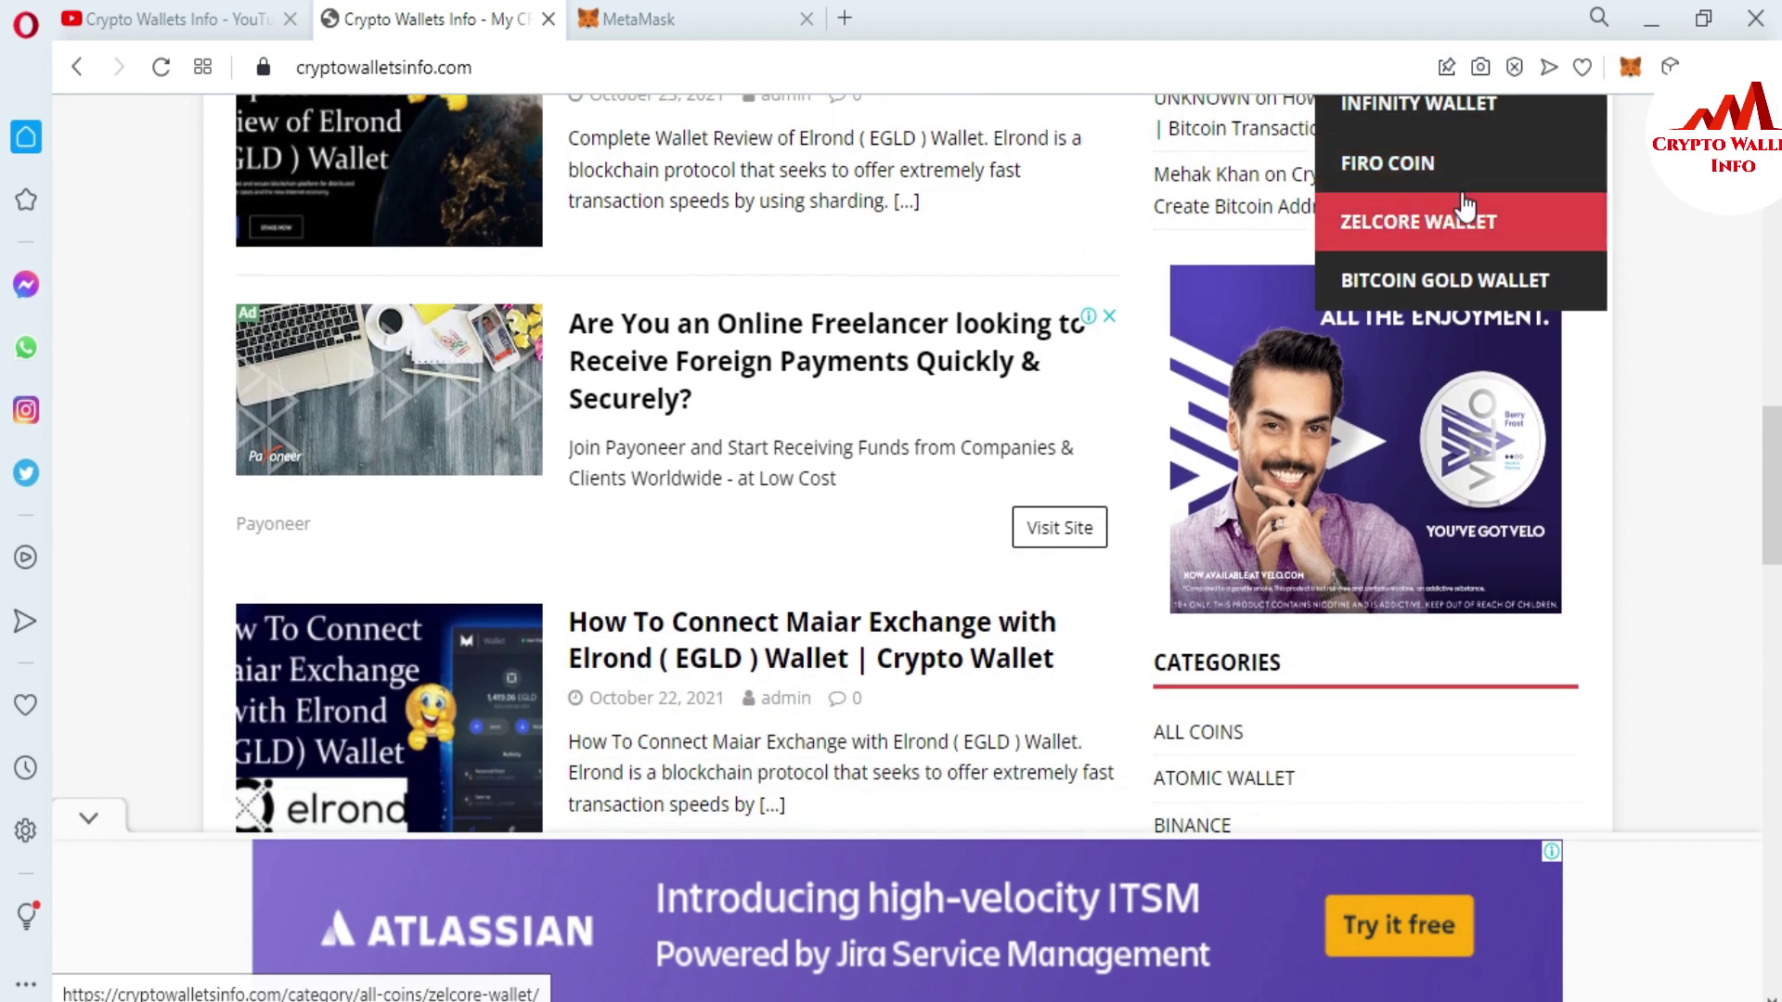
pyautogui.scroll(-1, 1465, 206)
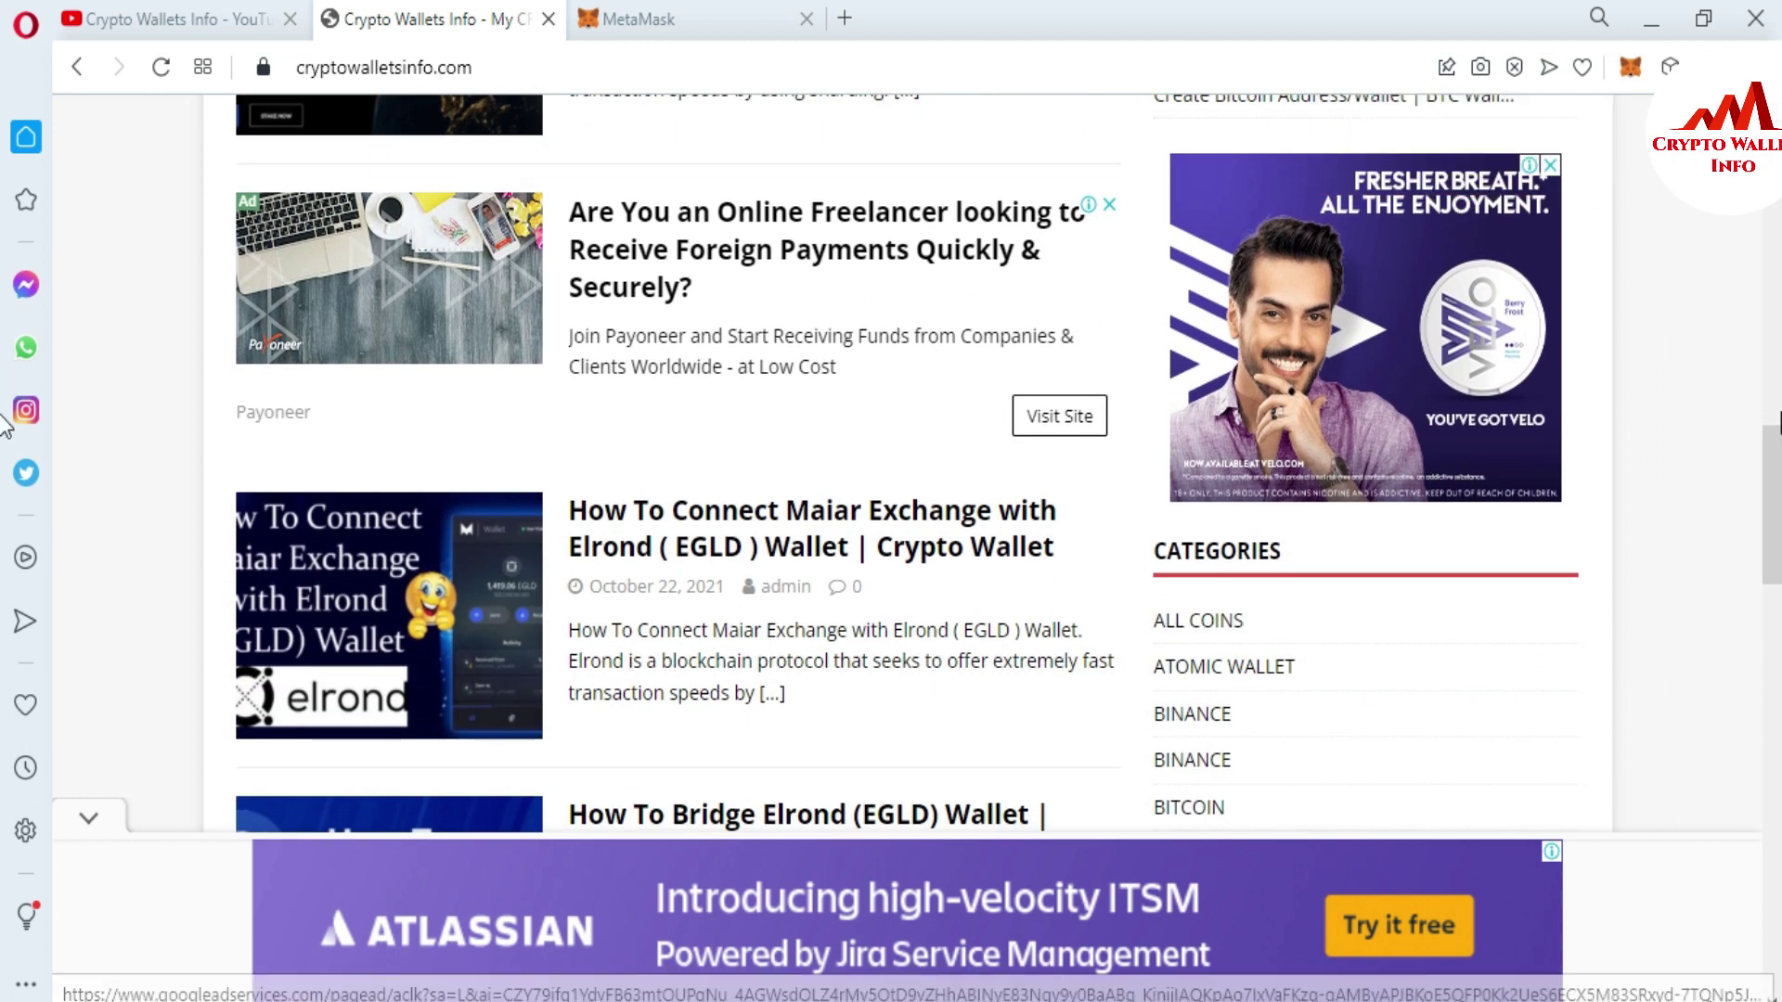
pyautogui.moveTo(1773, 502); pyautogui.dragTo(1773, 214)
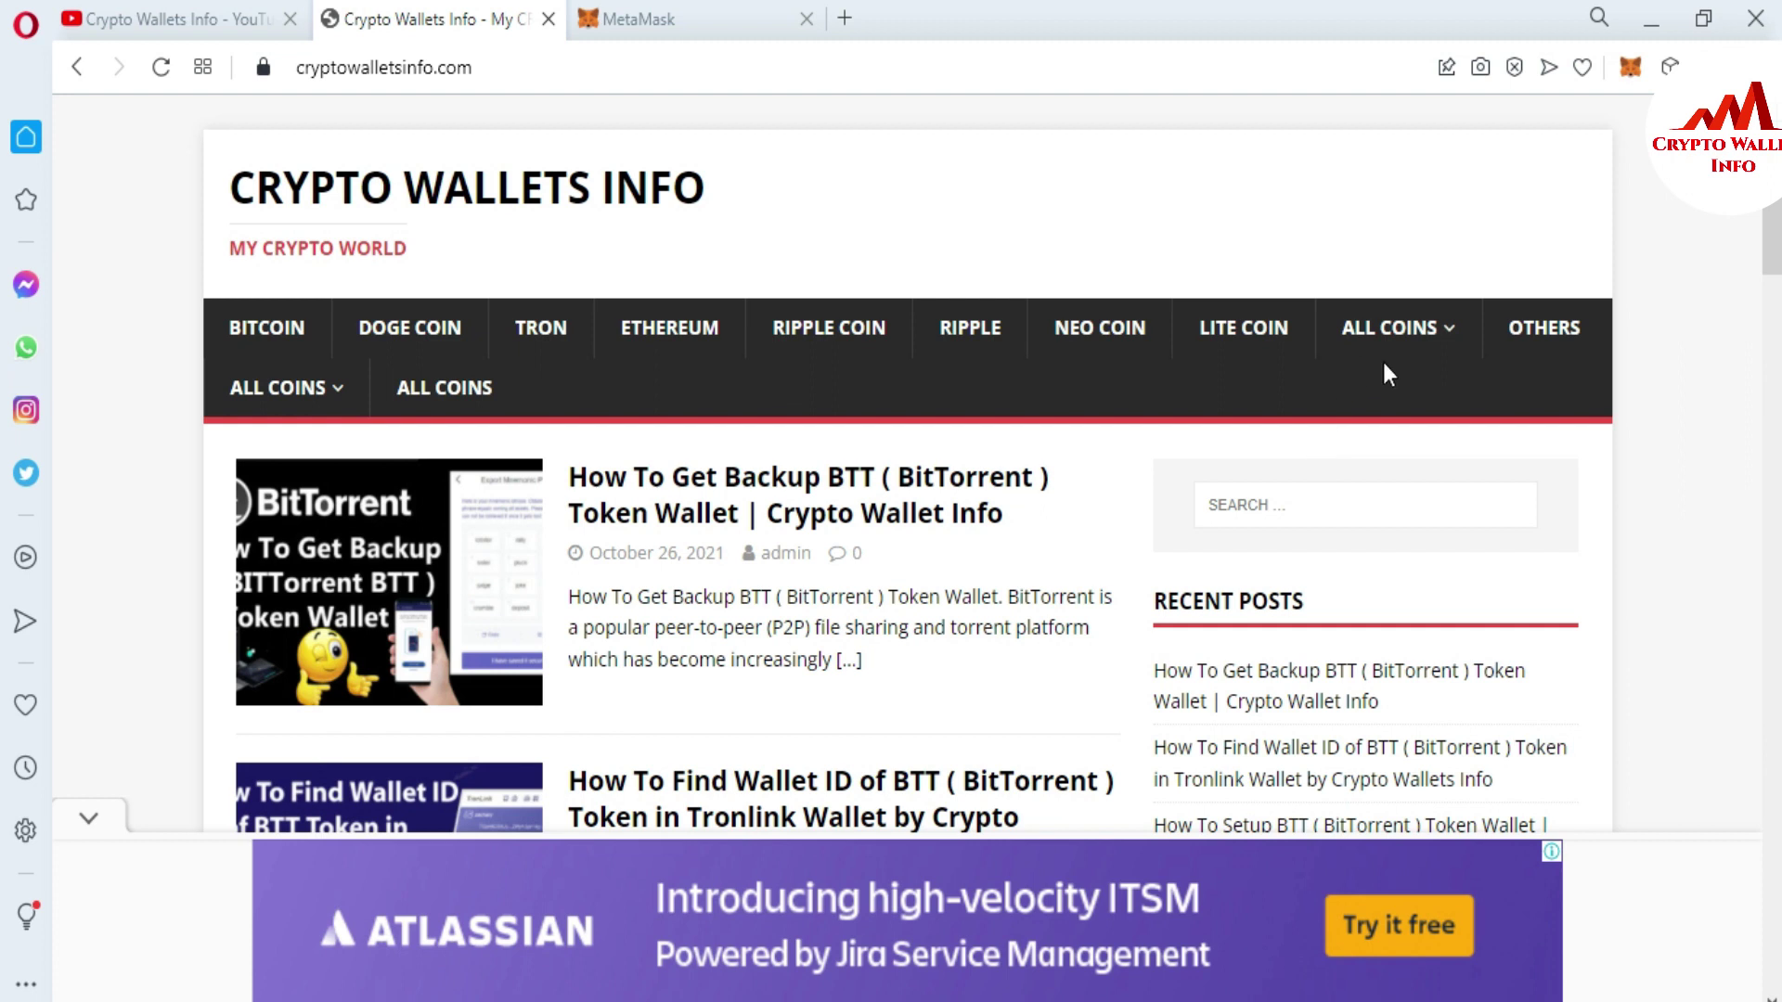
# - Open the Binance category under All Coins, dismiss the ad, and look through its tutorial articles
pyautogui.moveTo(1424, 336)
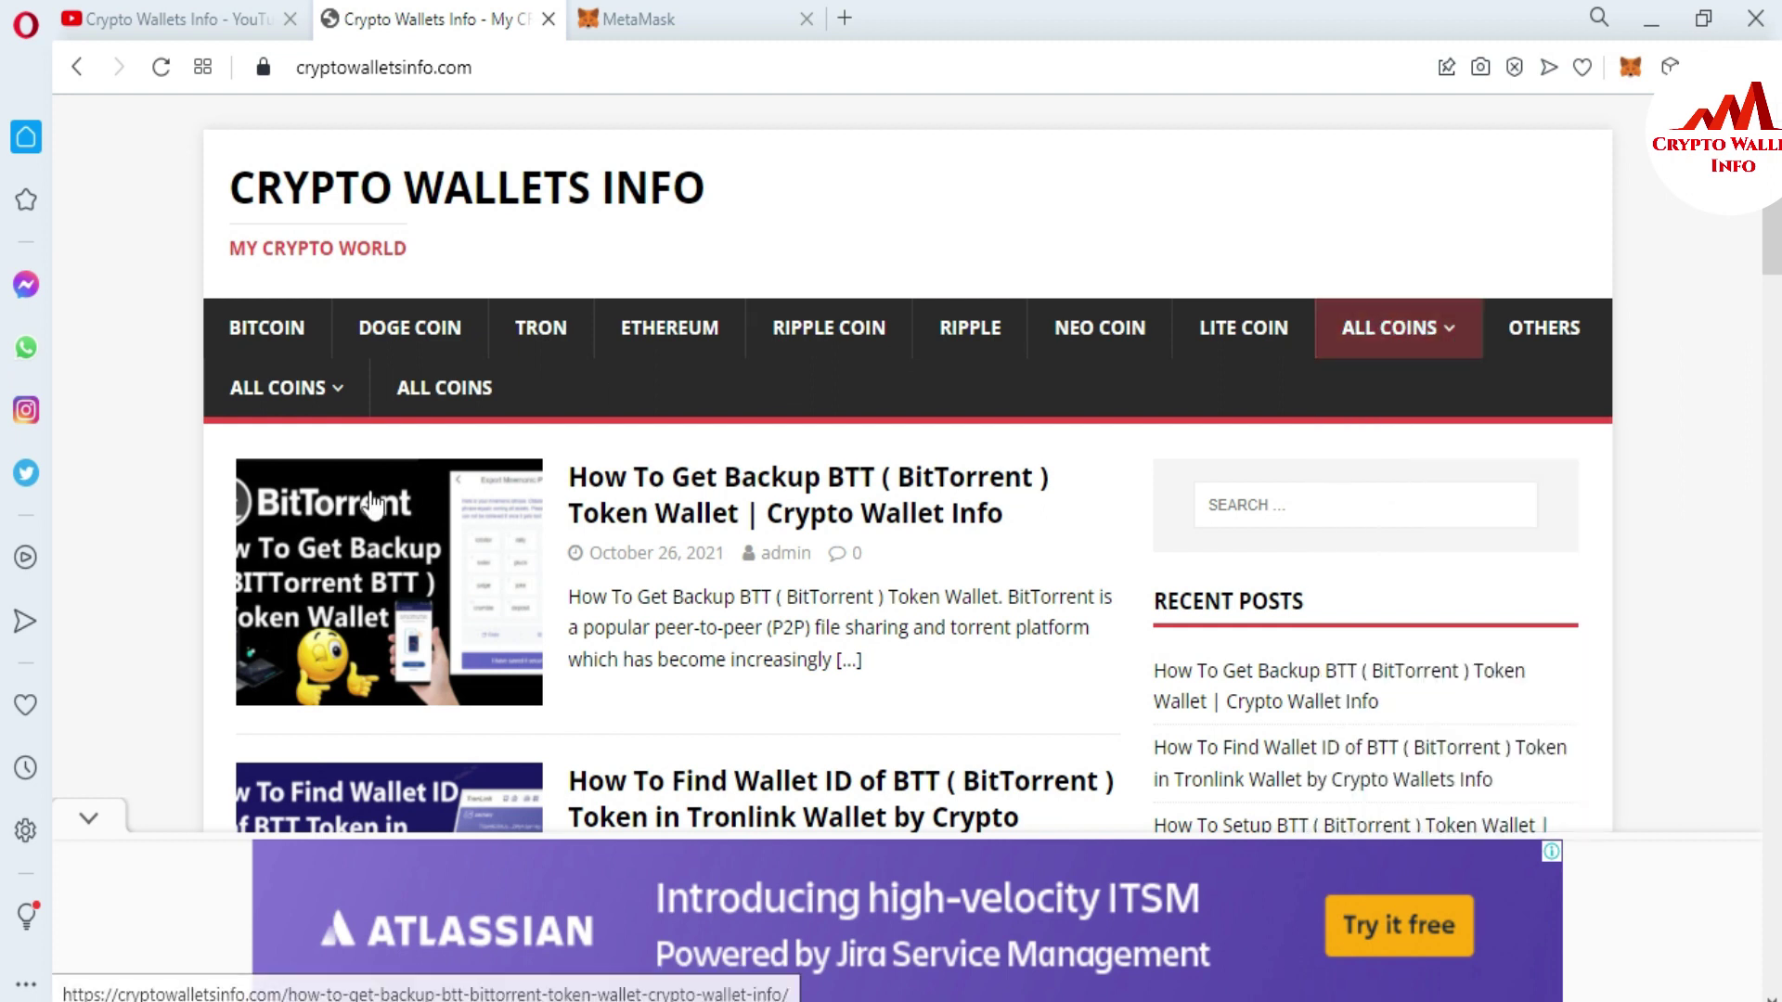
pyautogui.moveTo(316, 385)
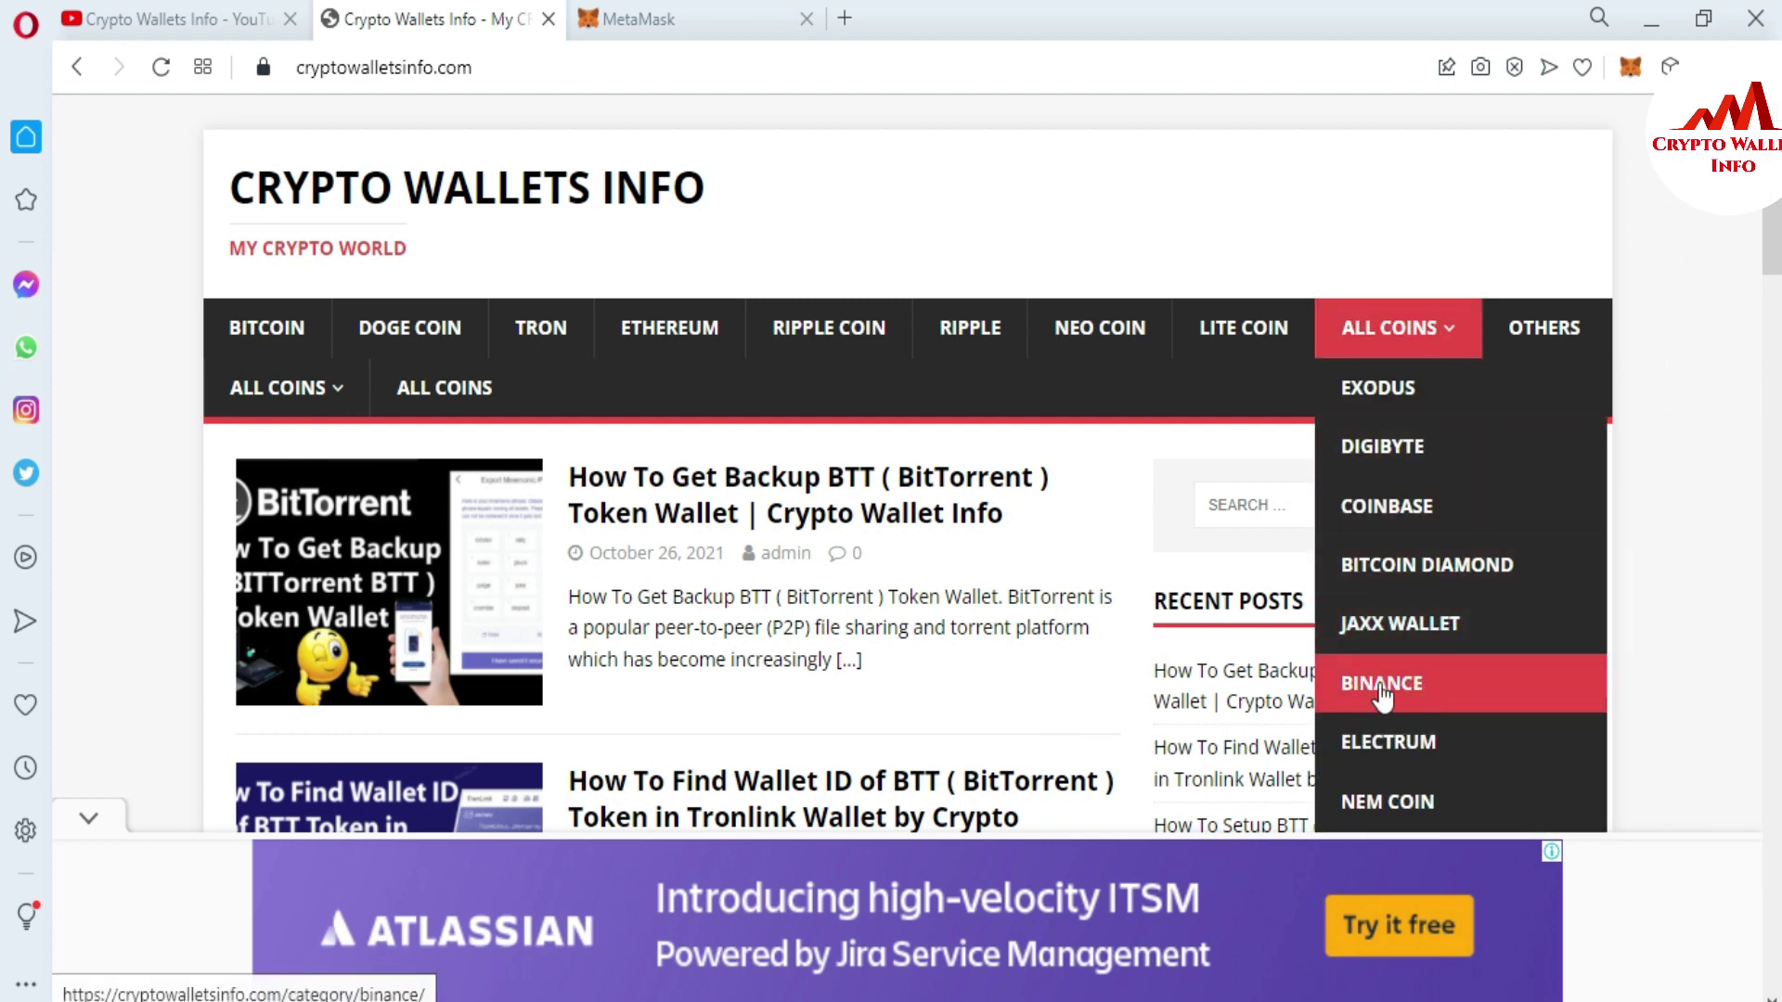
pyautogui.click(1446, 691)
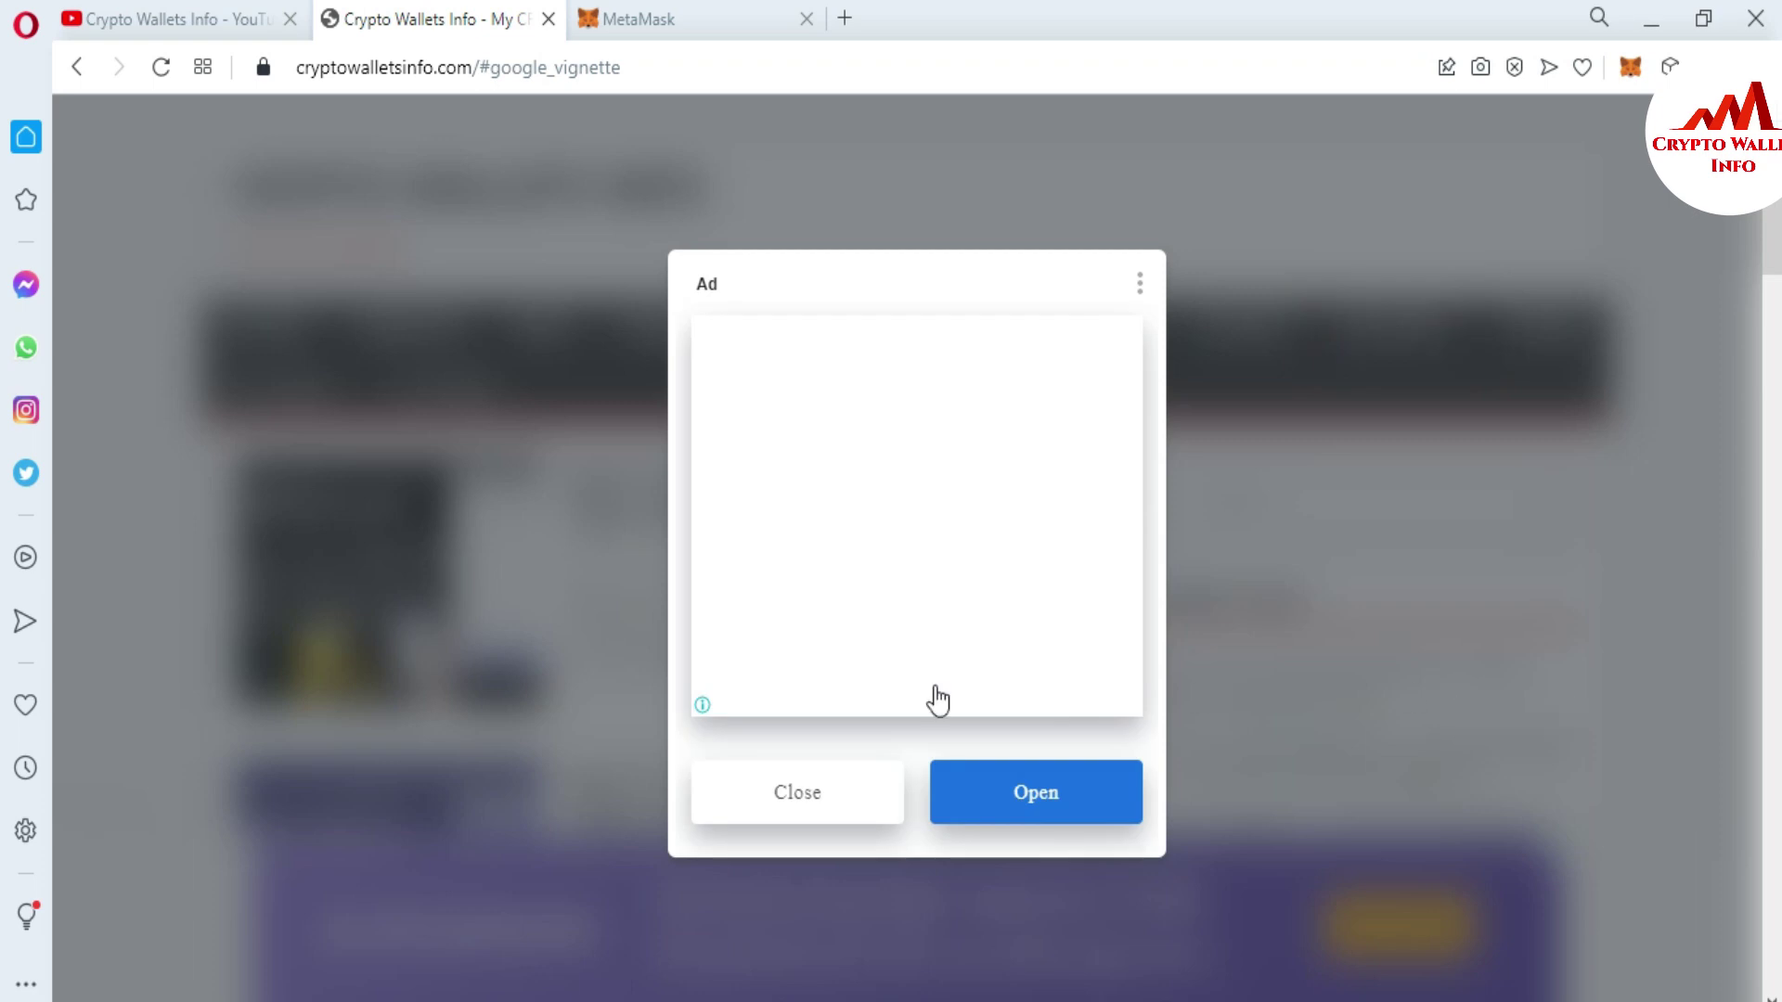
pyautogui.click(800, 793)
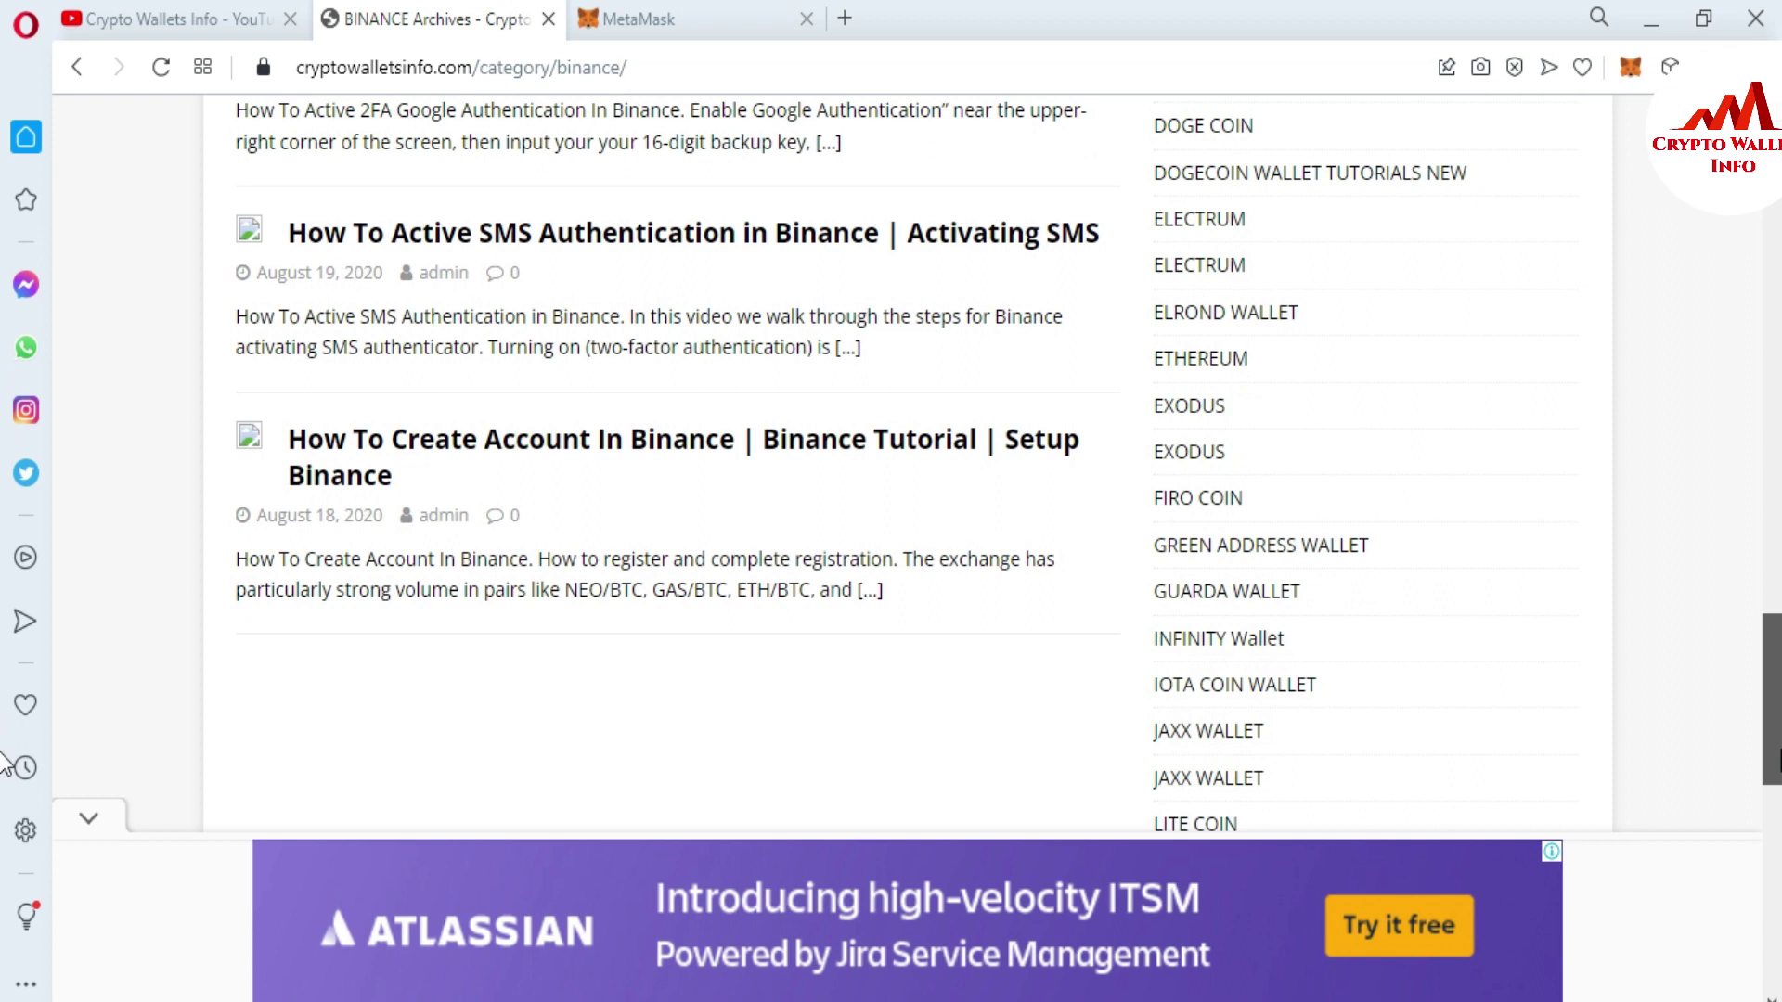
pyautogui.moveTo(1774, 919); pyautogui.dragTo(1776, 326)
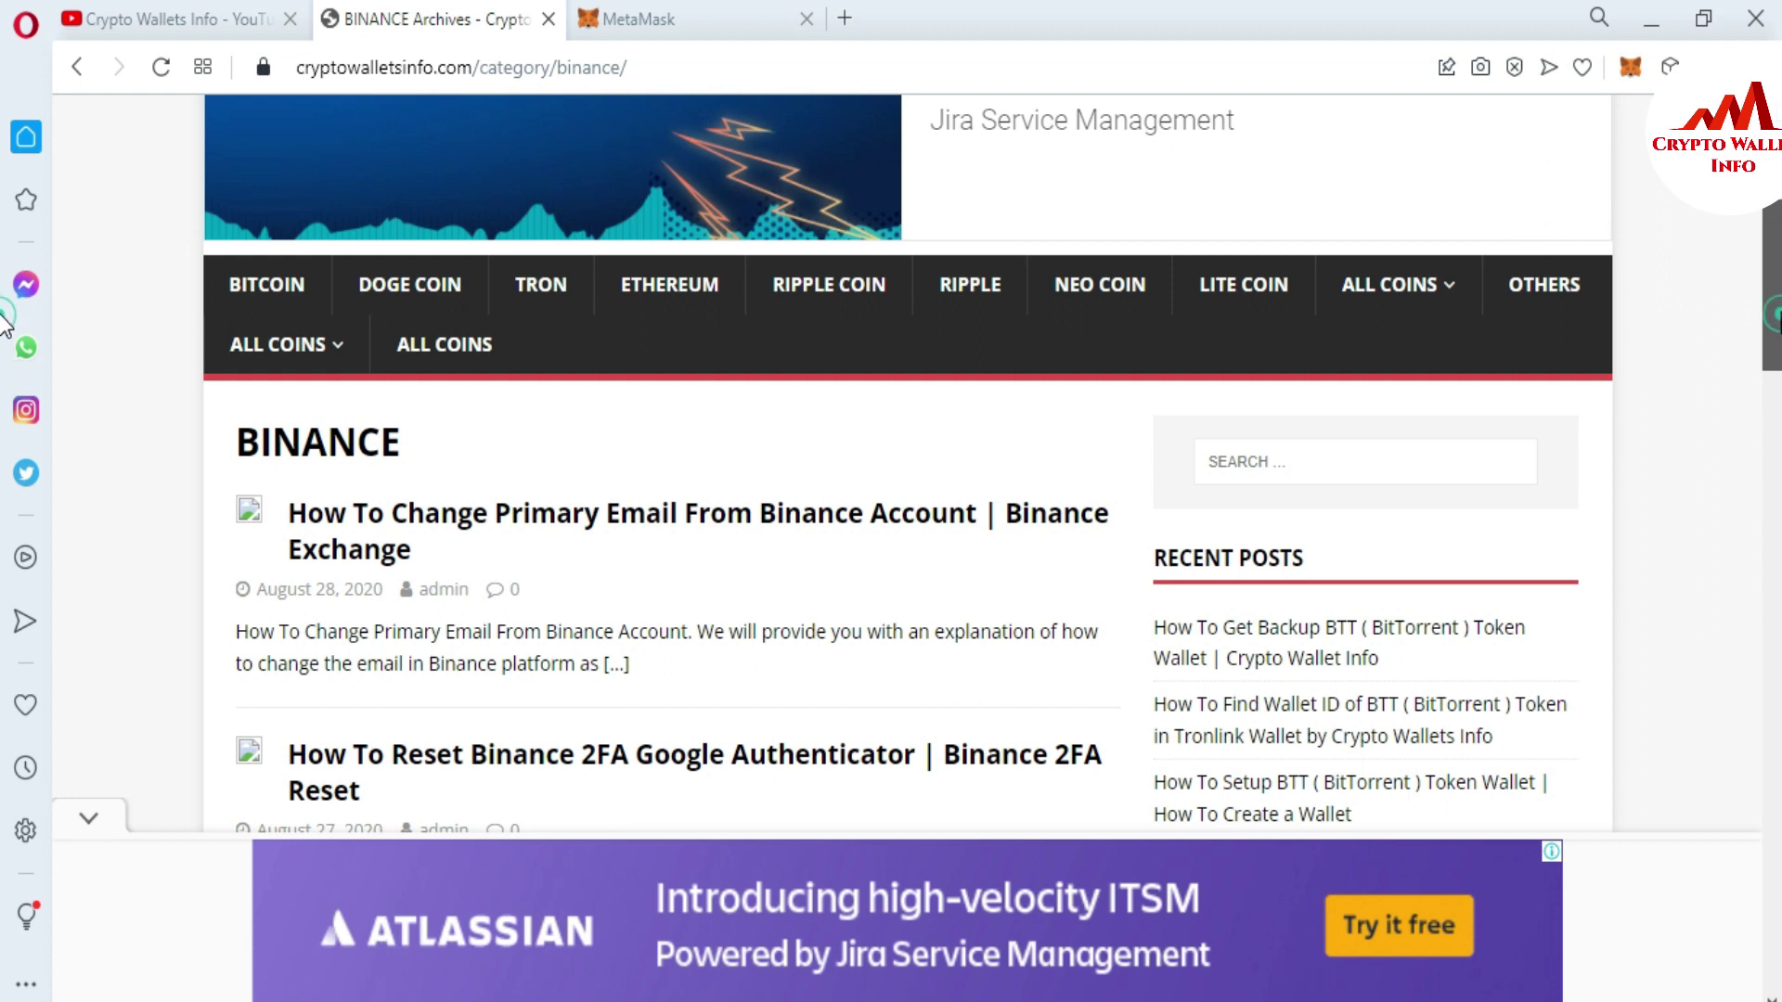
pyautogui.scroll(5, 5, 320)
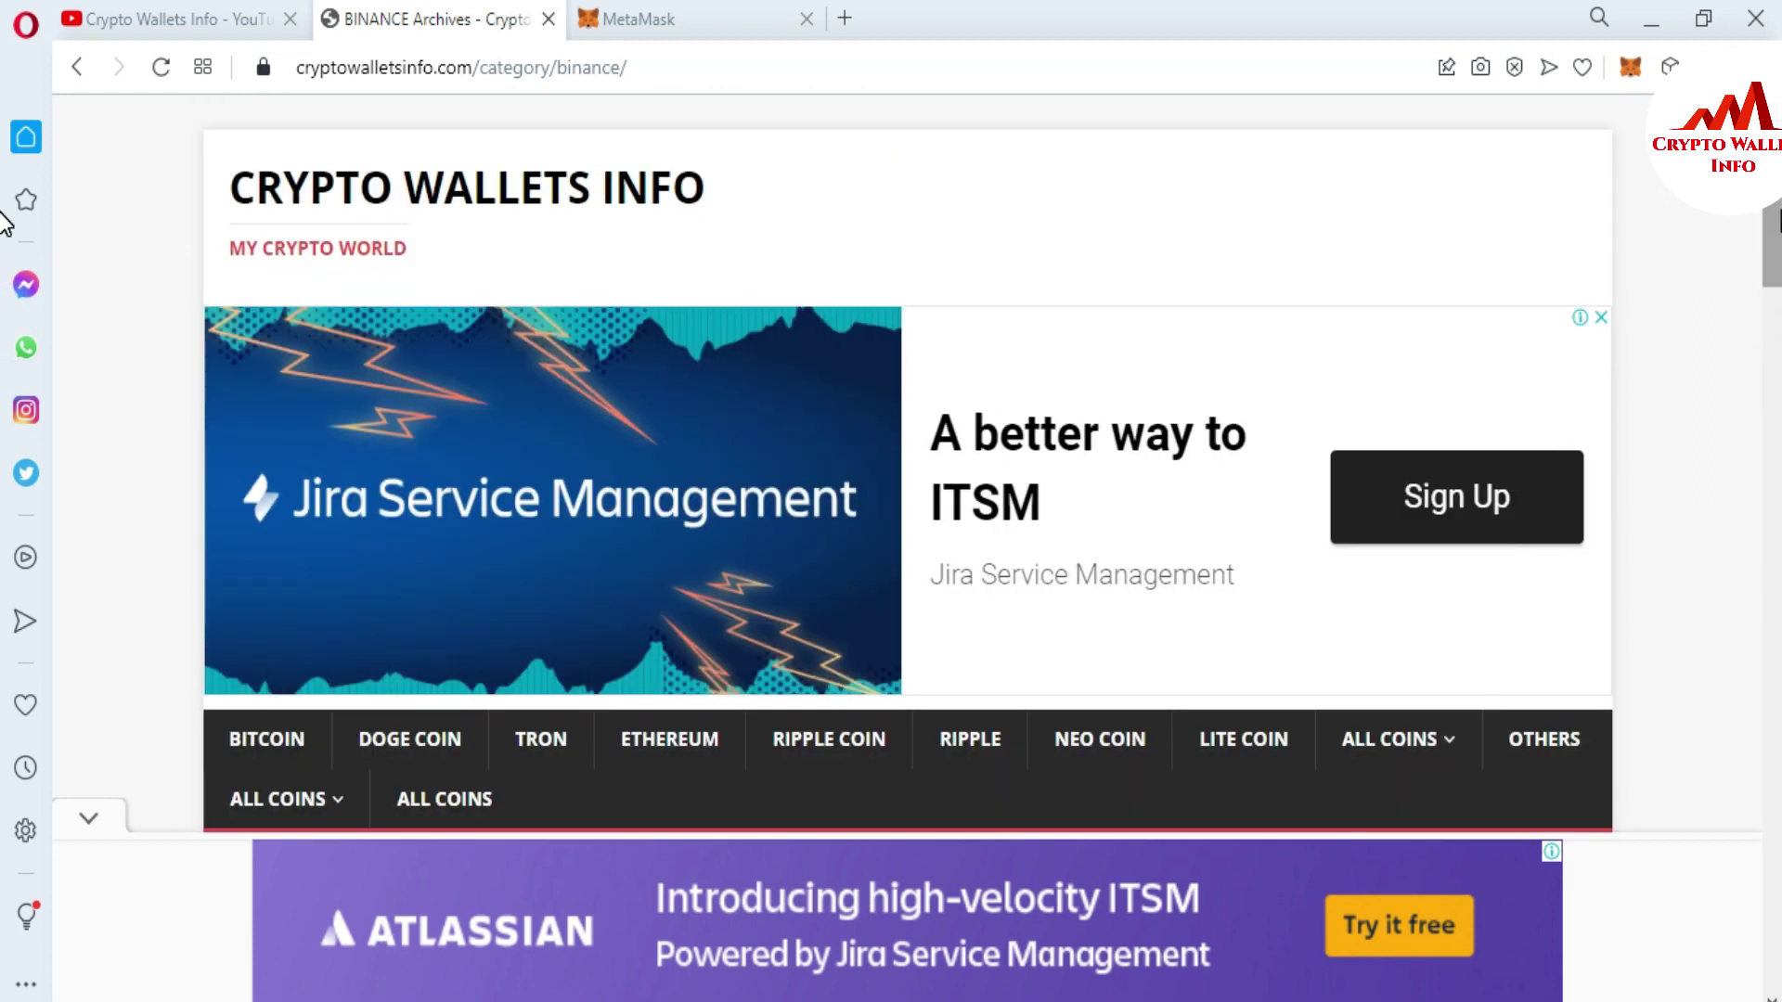